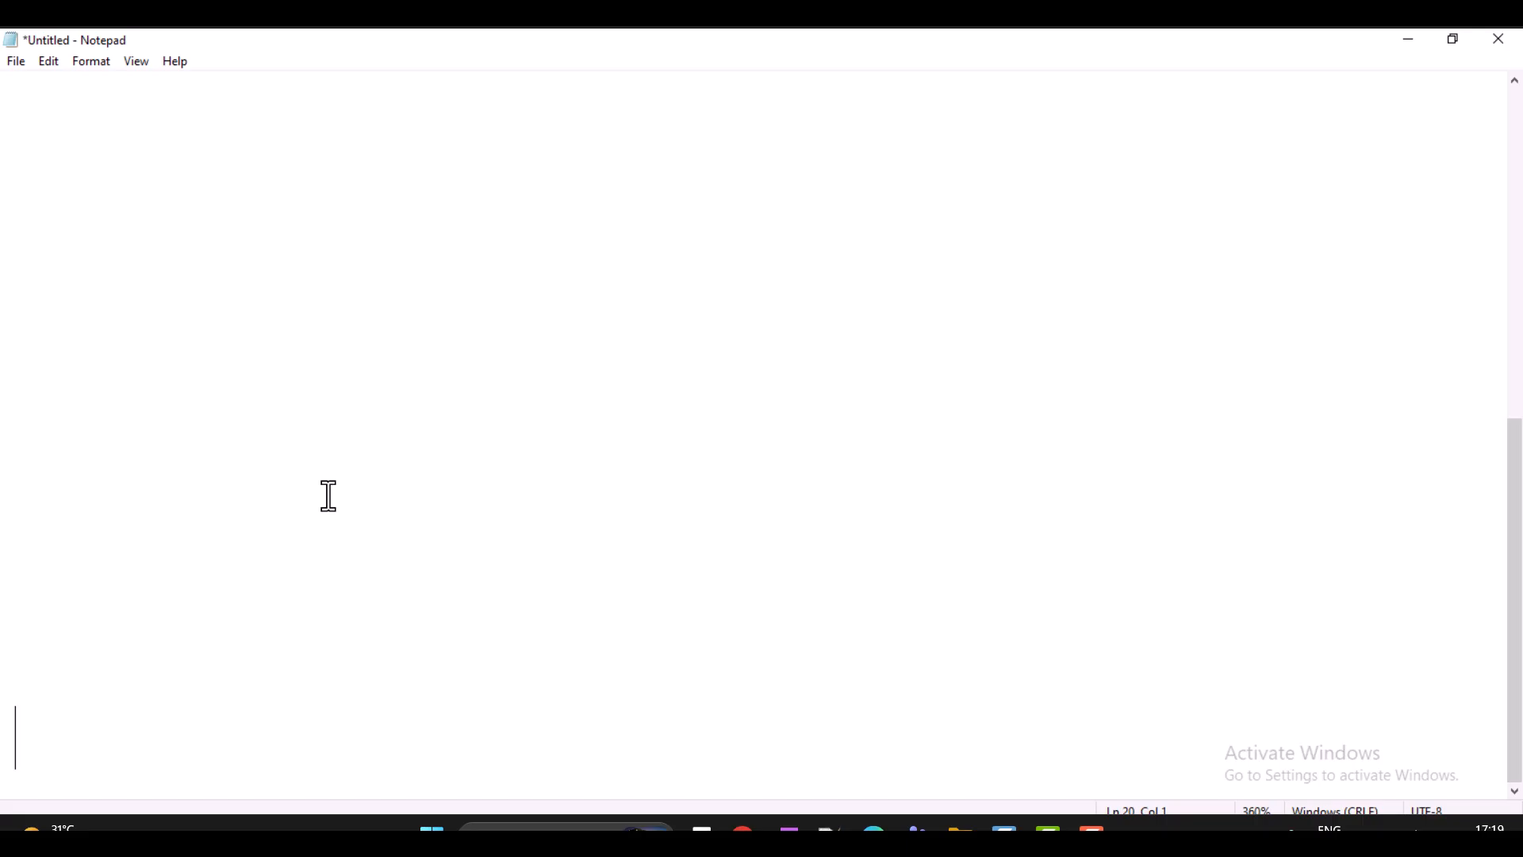
Write the line "SO:- Relase to WR" in the blank area of the note.
left_click(254, 494)
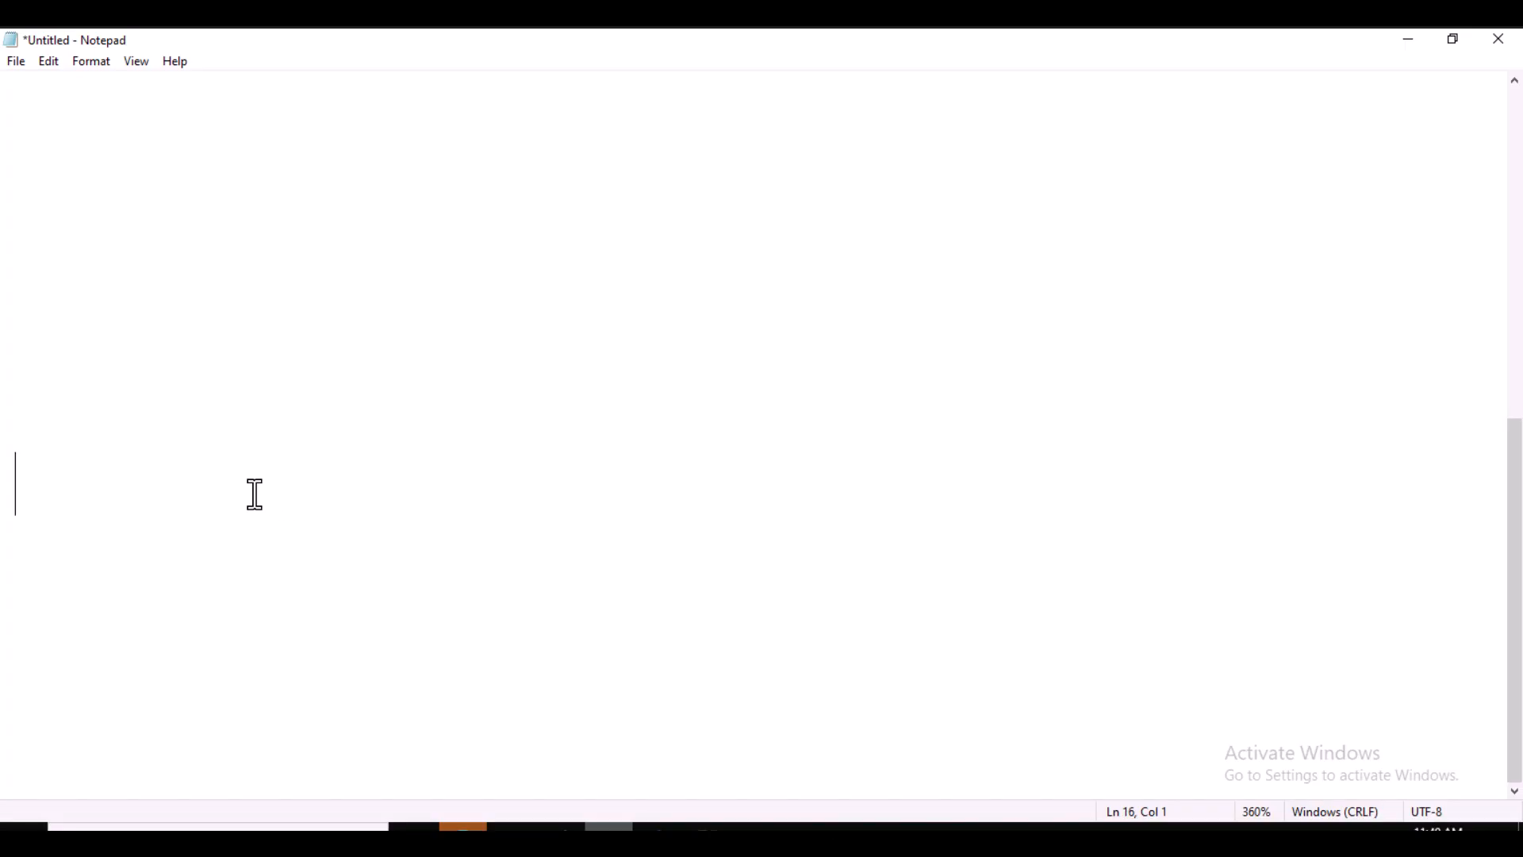
type("S0:_ R")
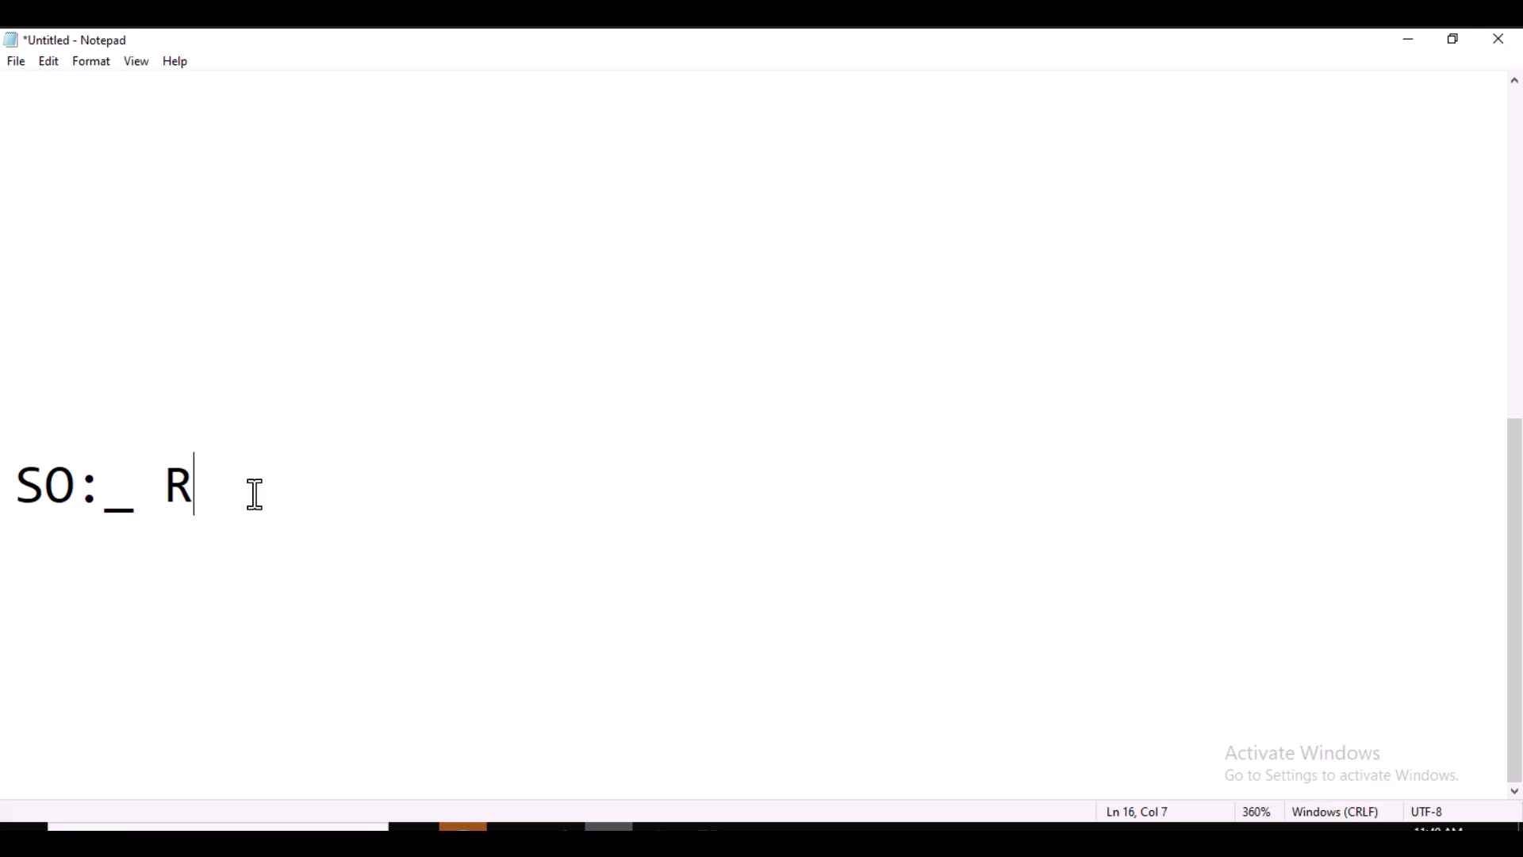
type("elase to WR")
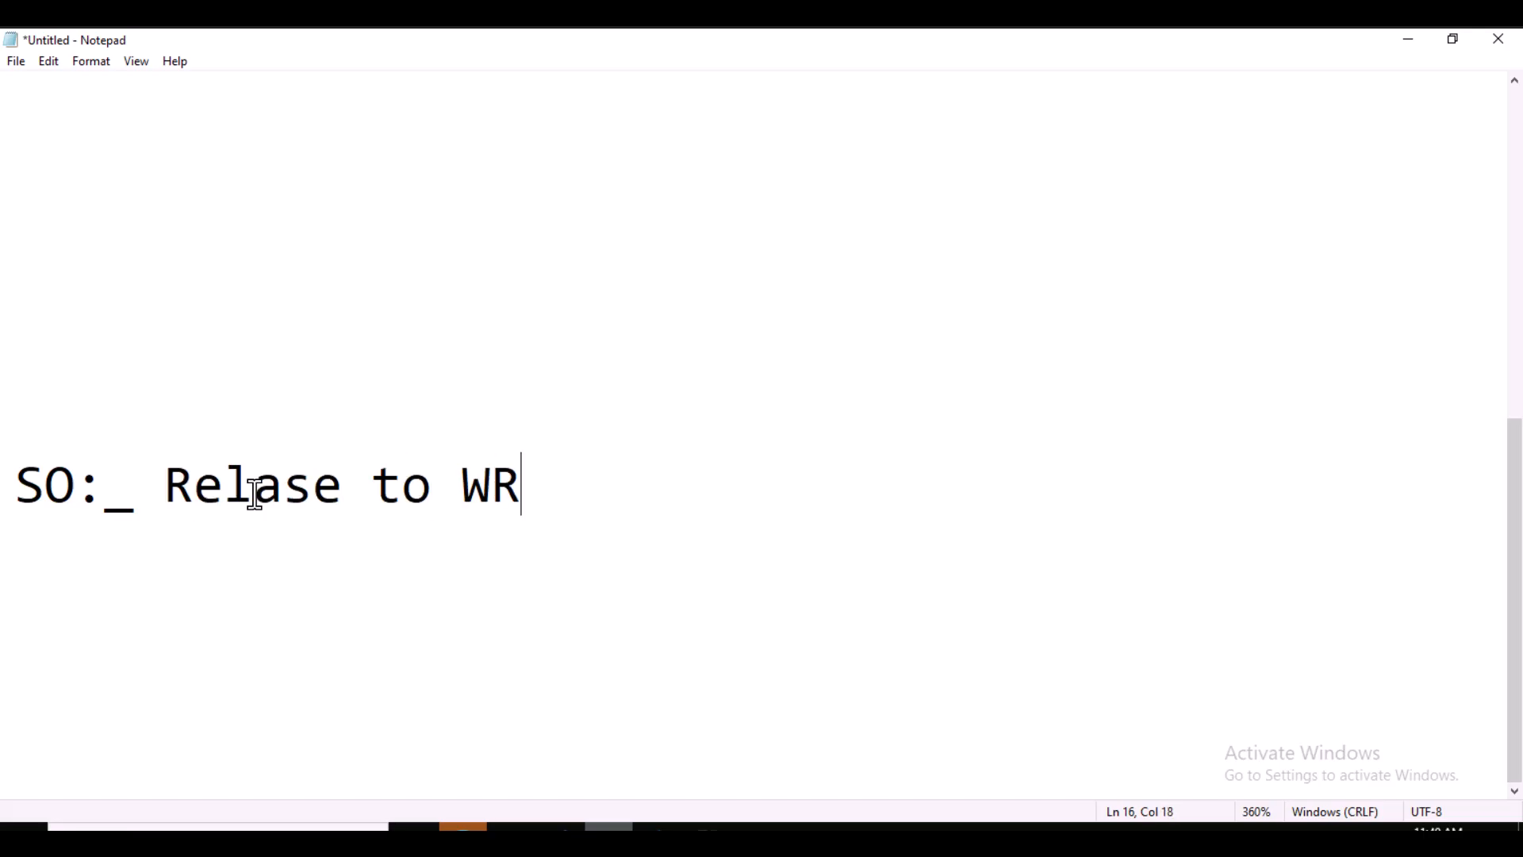
key("Return")
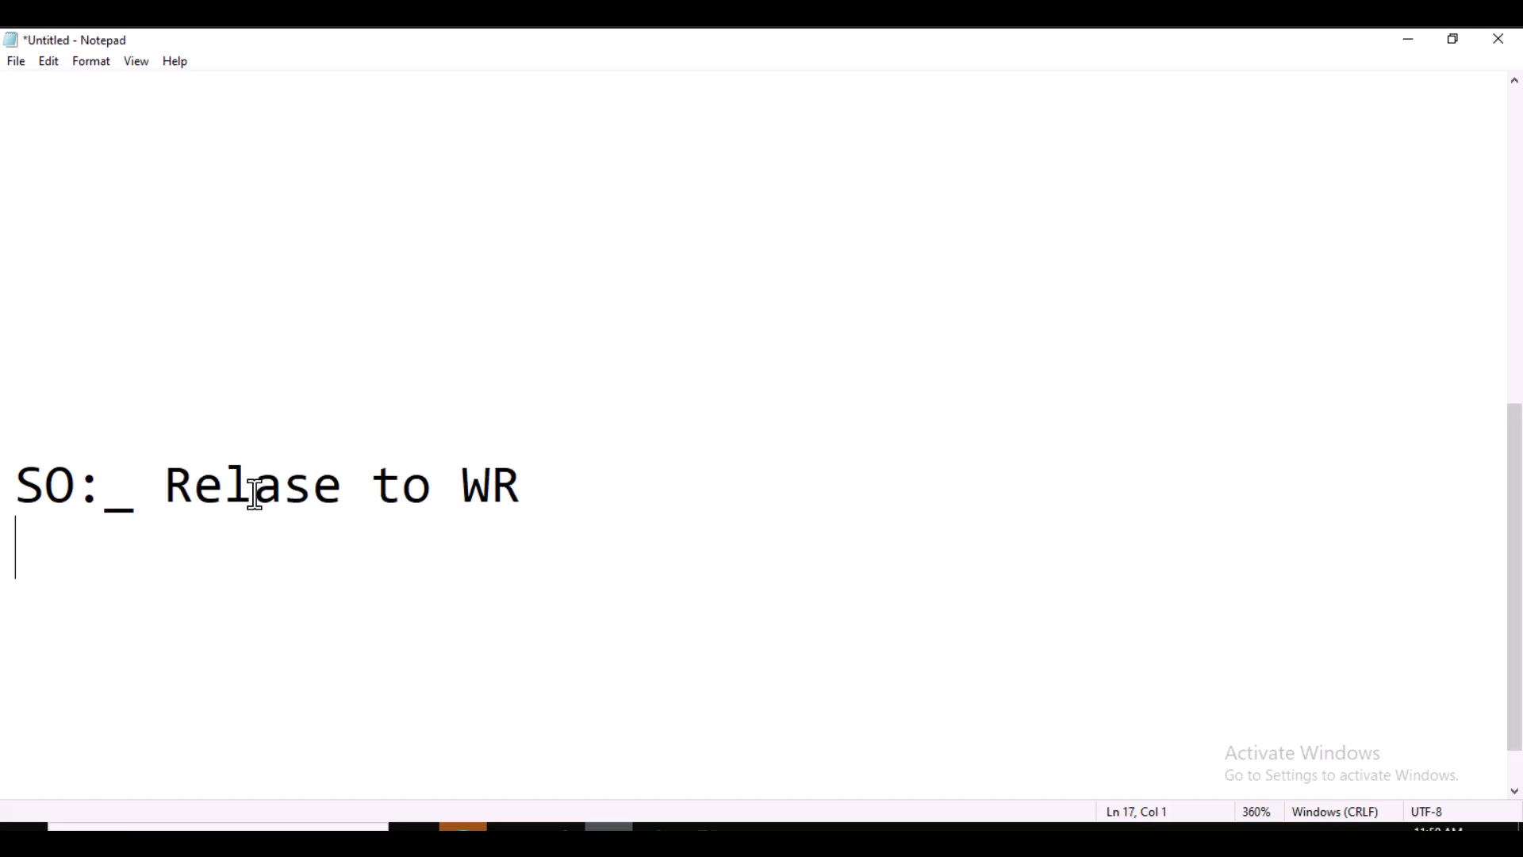
left_click(128, 500)
key("BackSpace")
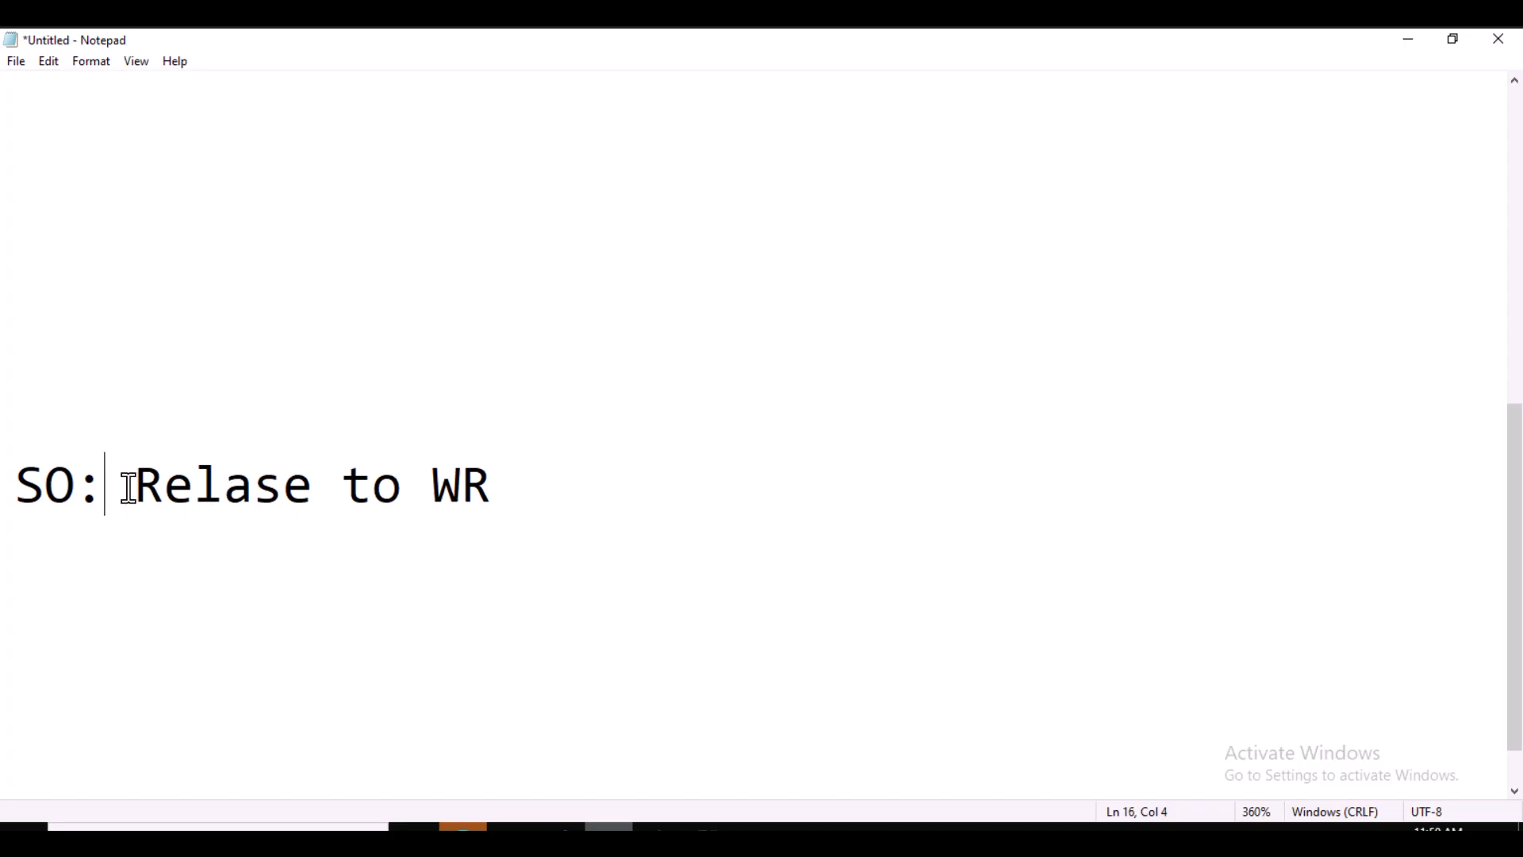
type("-")
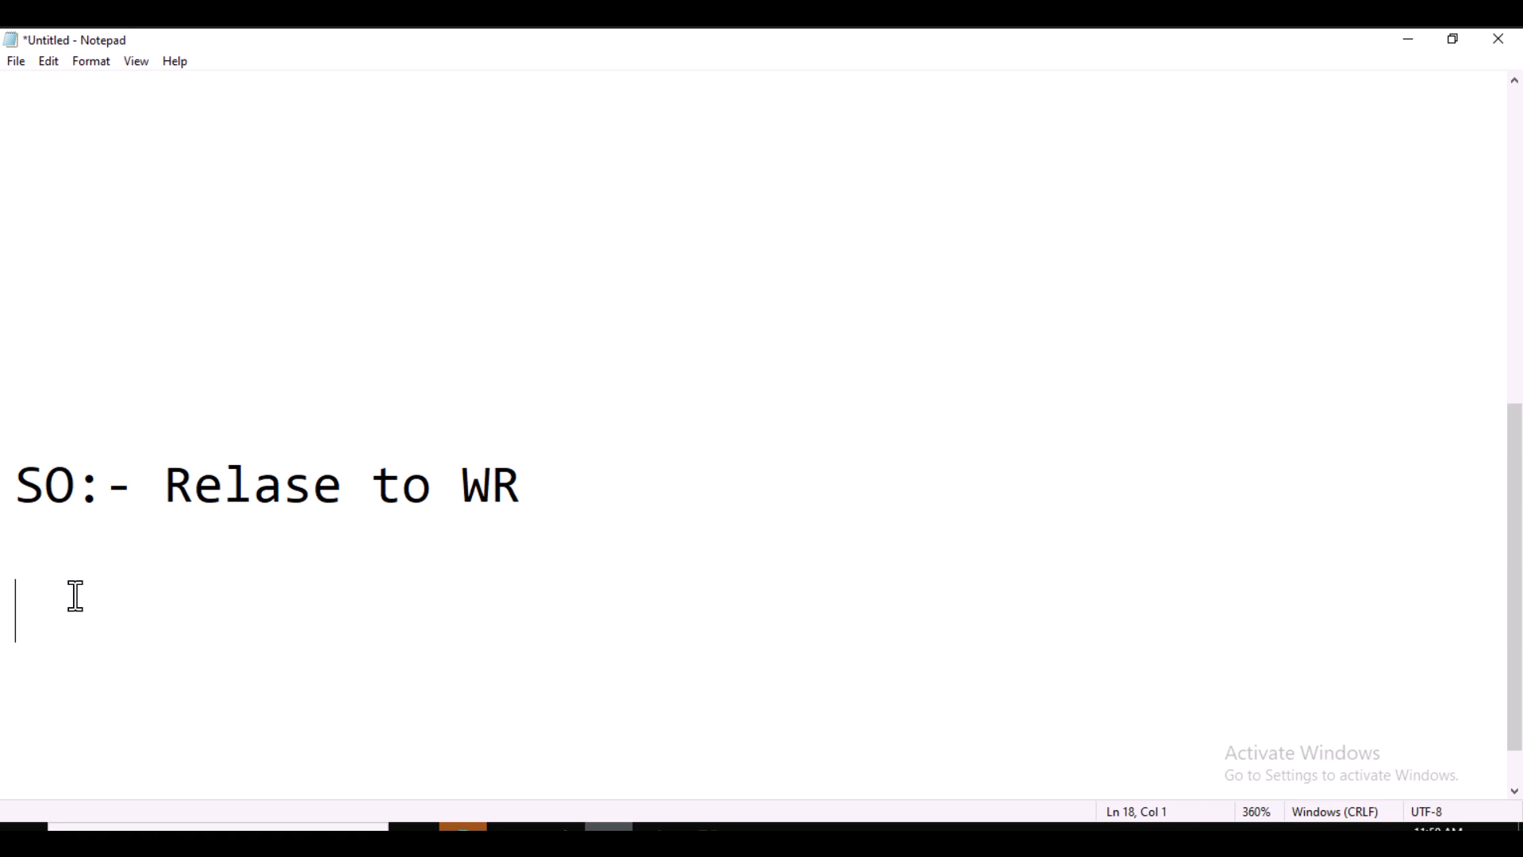
Add the line "Worktemplate, Location Directive, Work" two lines below the SO heading.
type("Worktemp")
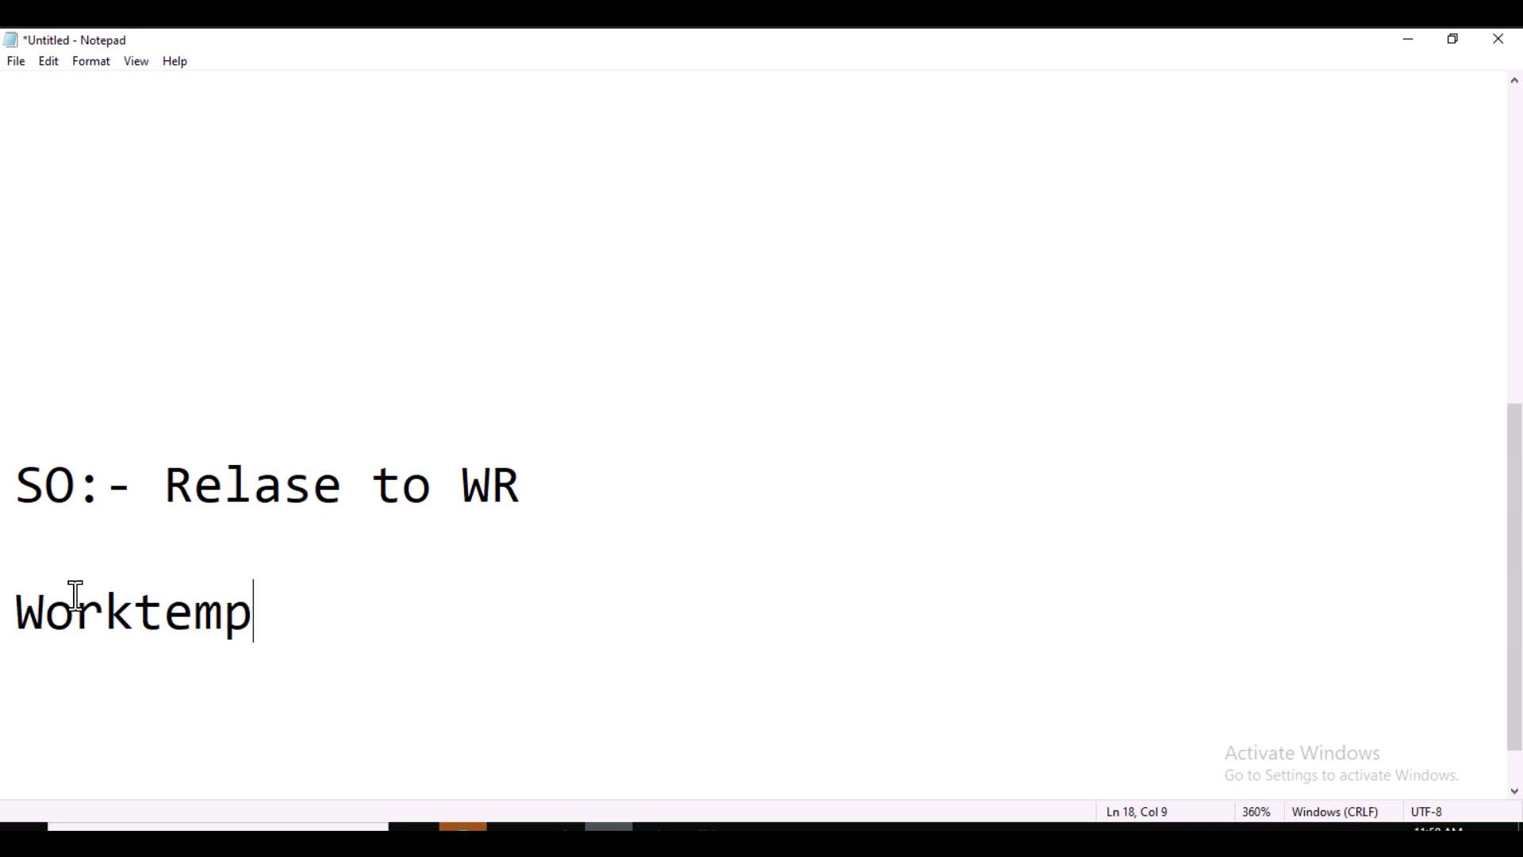
type("late, ")
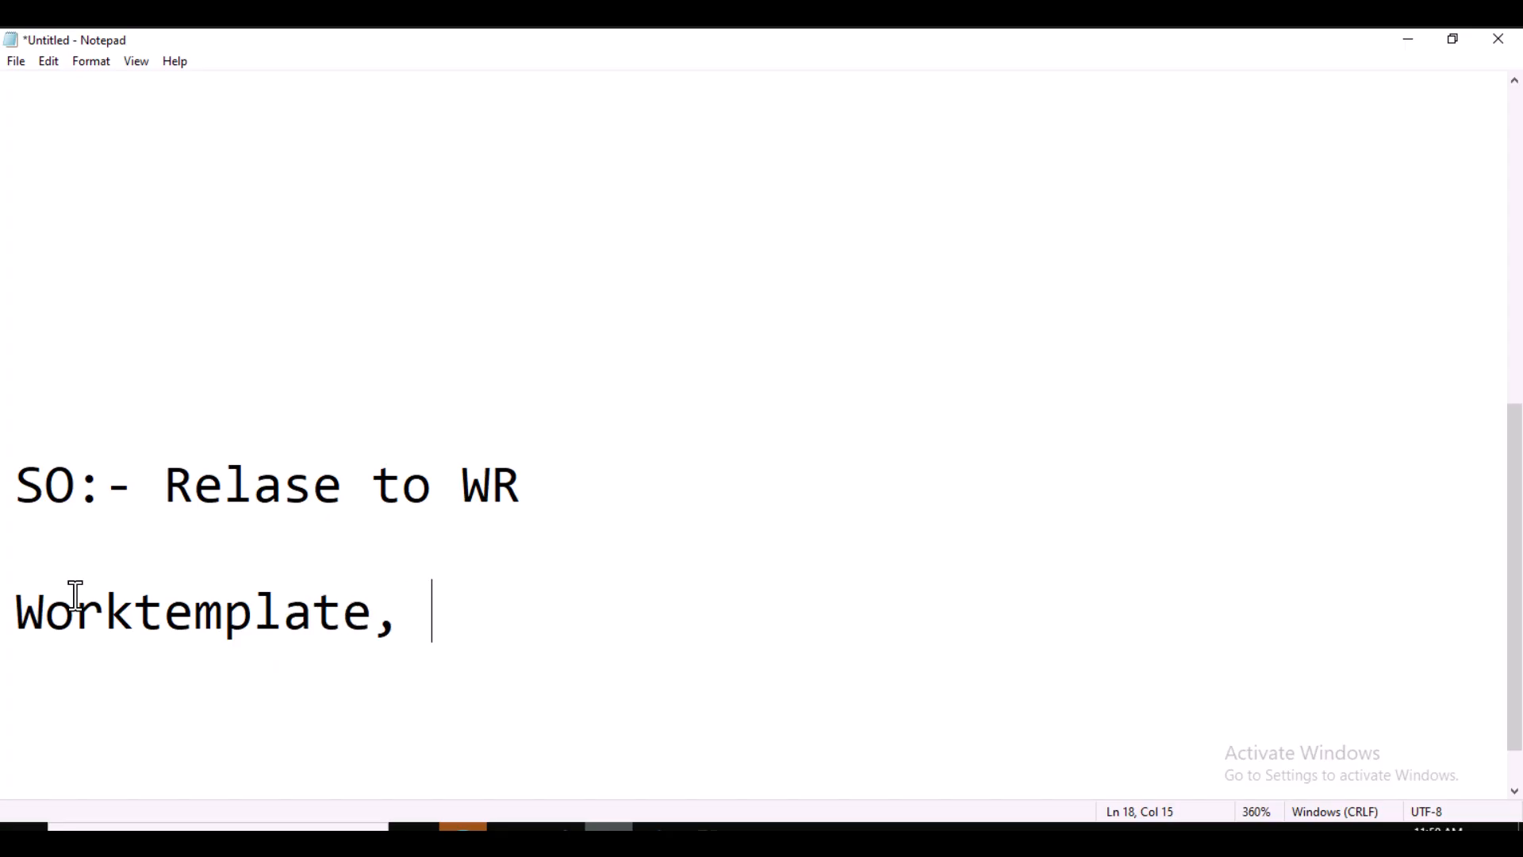
type("Location ")
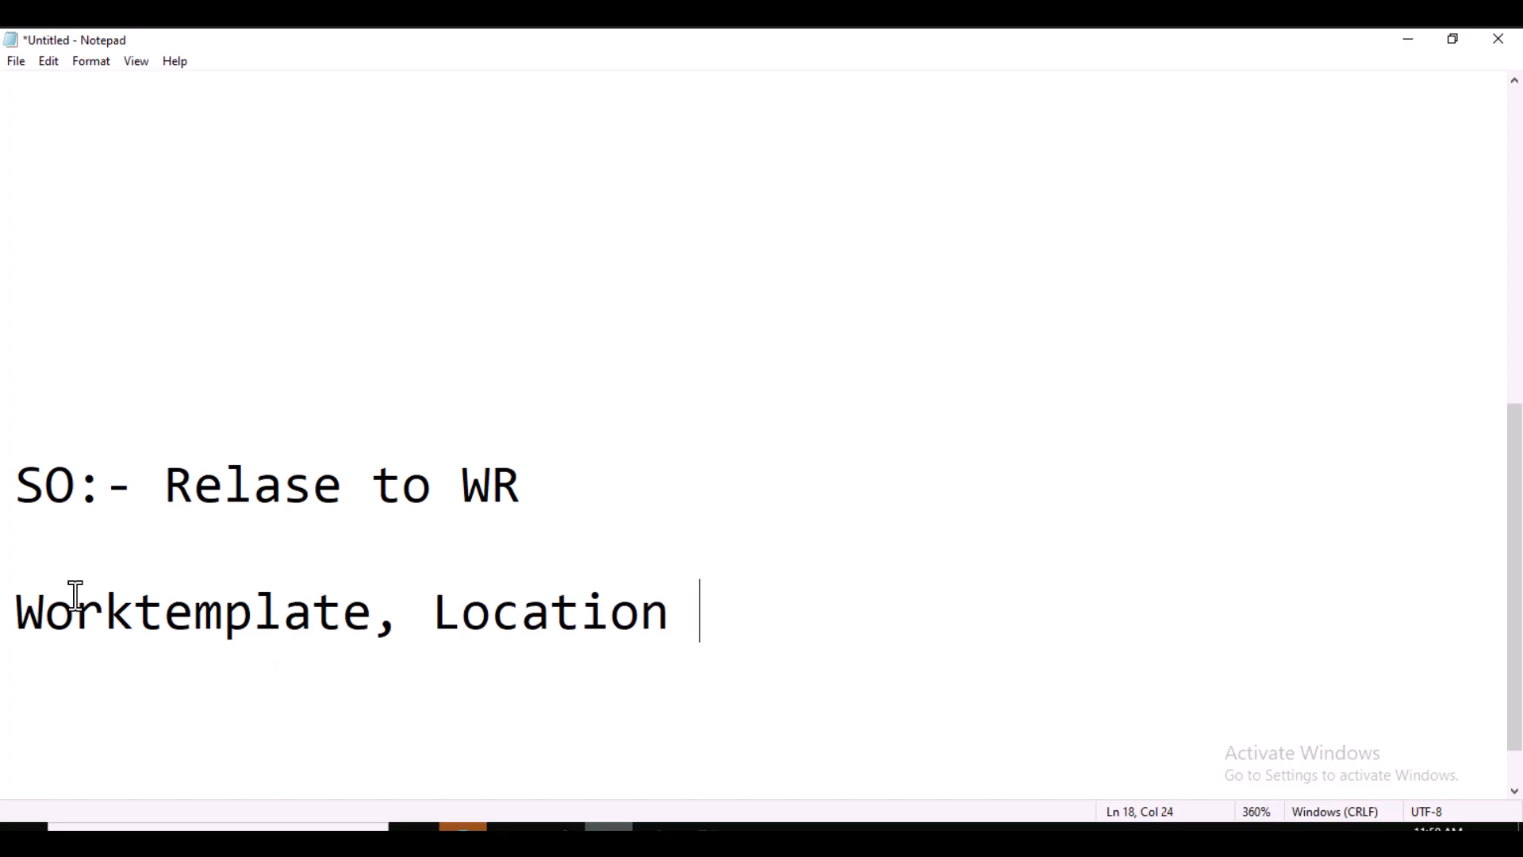
type("Direcetive")
key("BackSpace")
key("BackSpace")
key("BackSpace")
key("BackSpace")
key("BackSpace")
key("BackSpace")
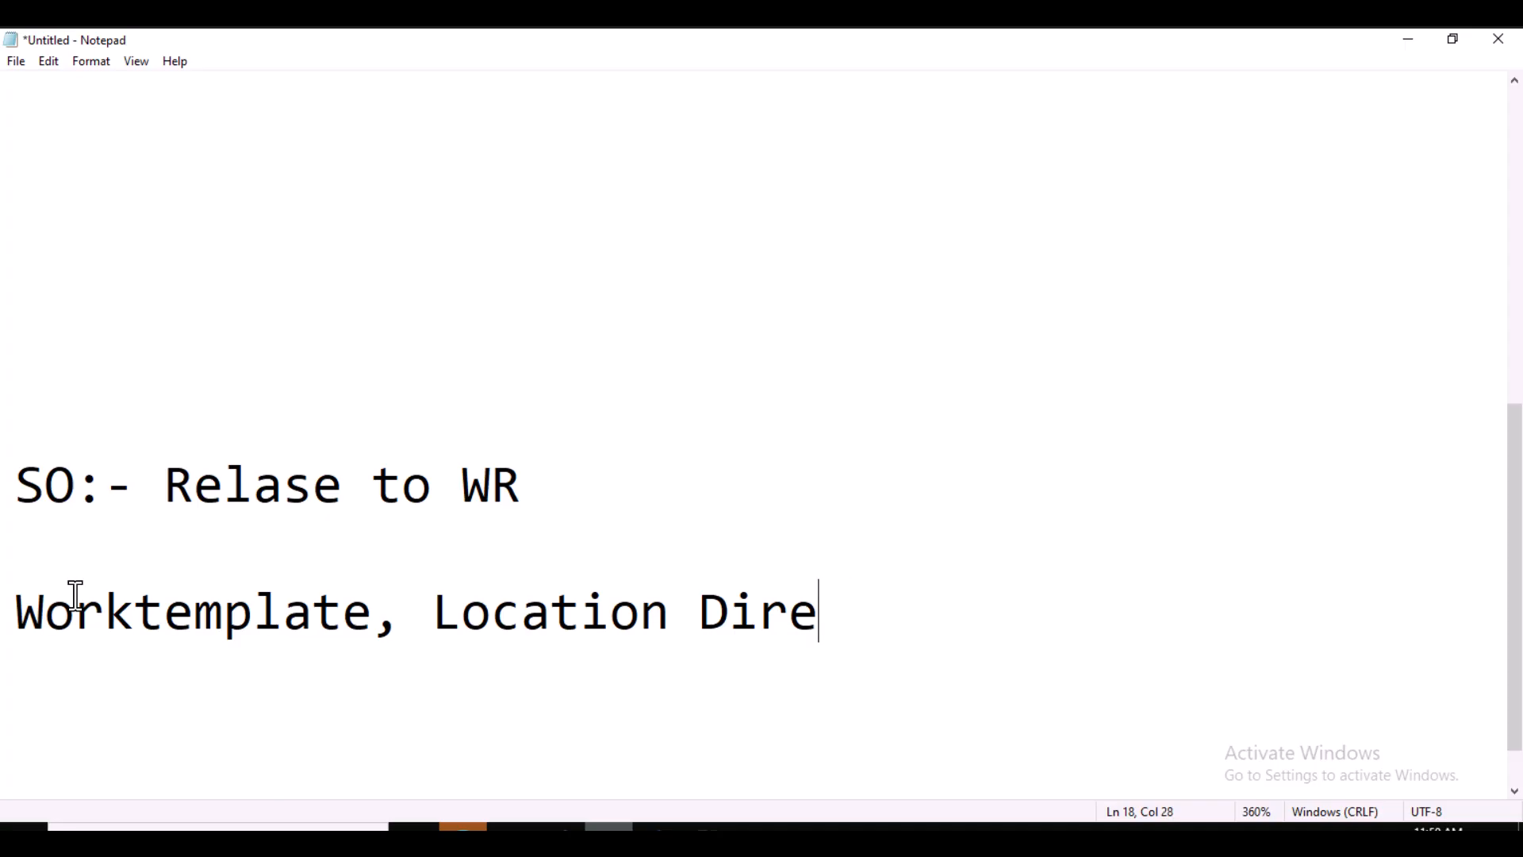
type("ctive, ")
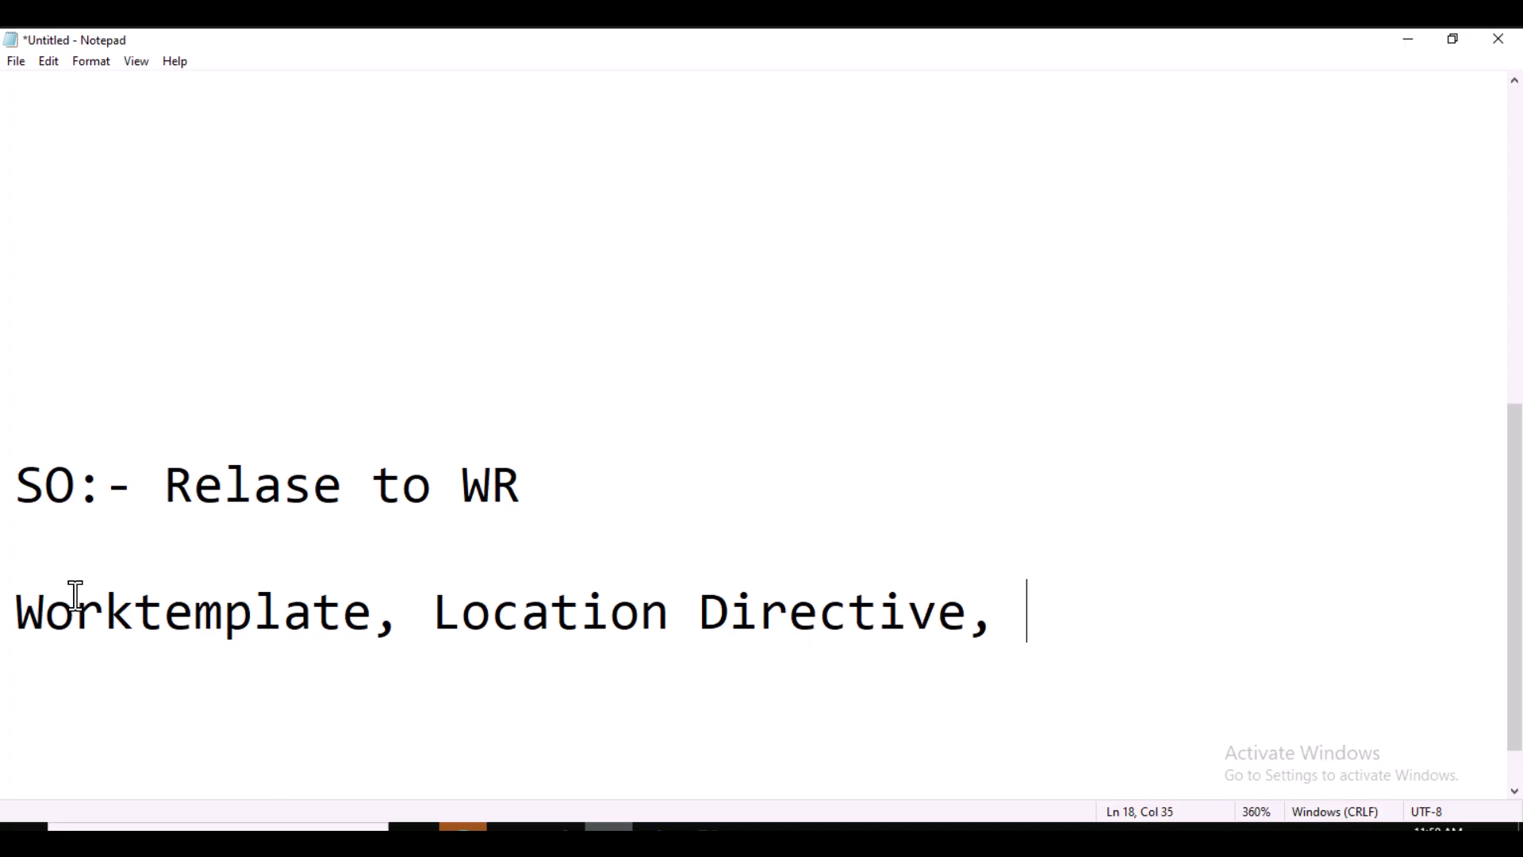
type("Work")
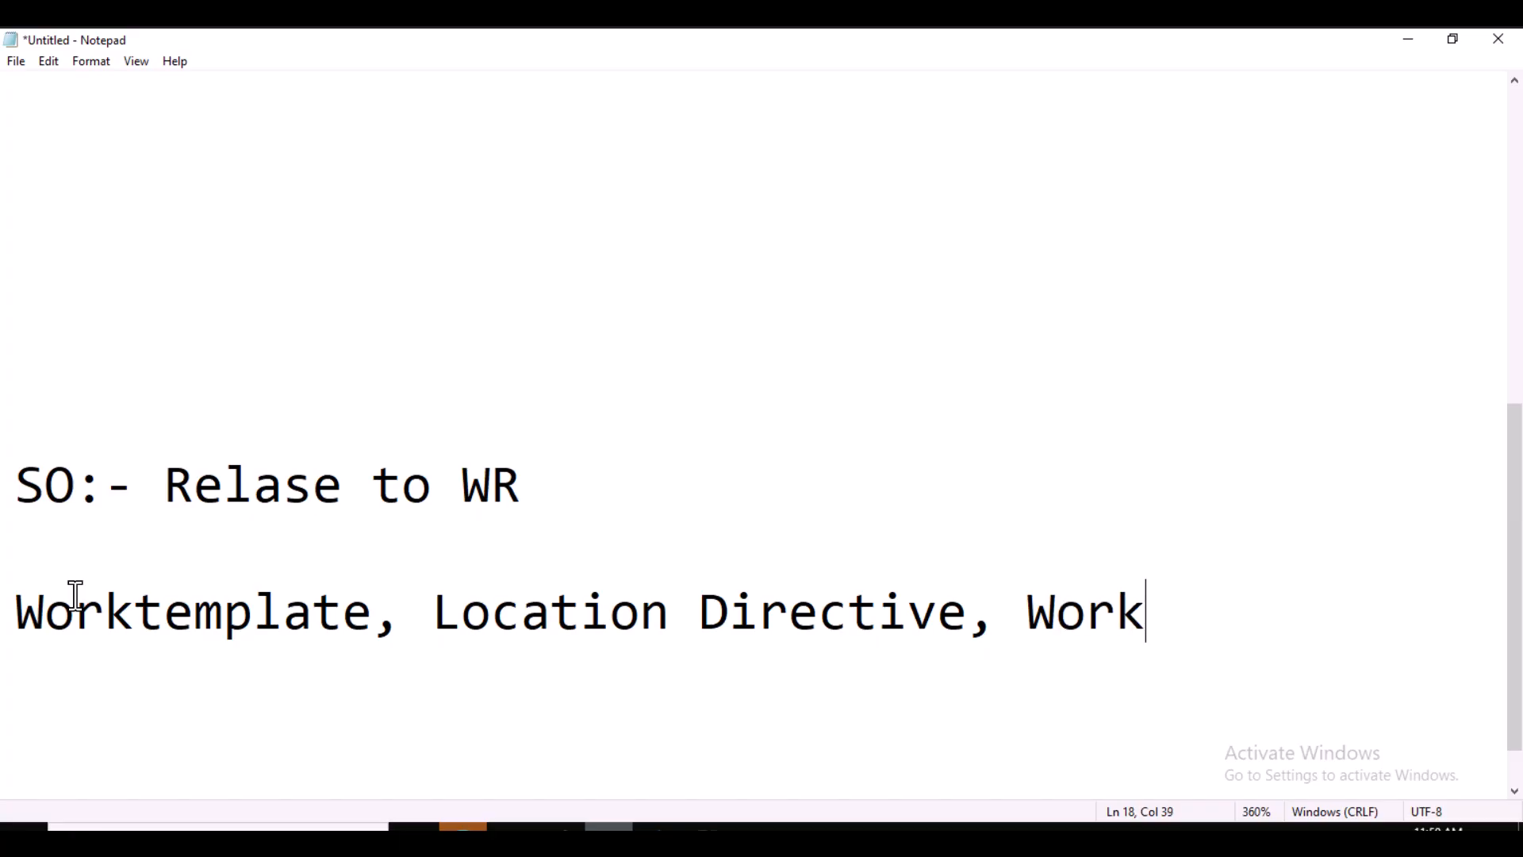
Switch to Finance and Operations in the browser and open Location directives from the Warehouse management setup.
left_click(462, 825)
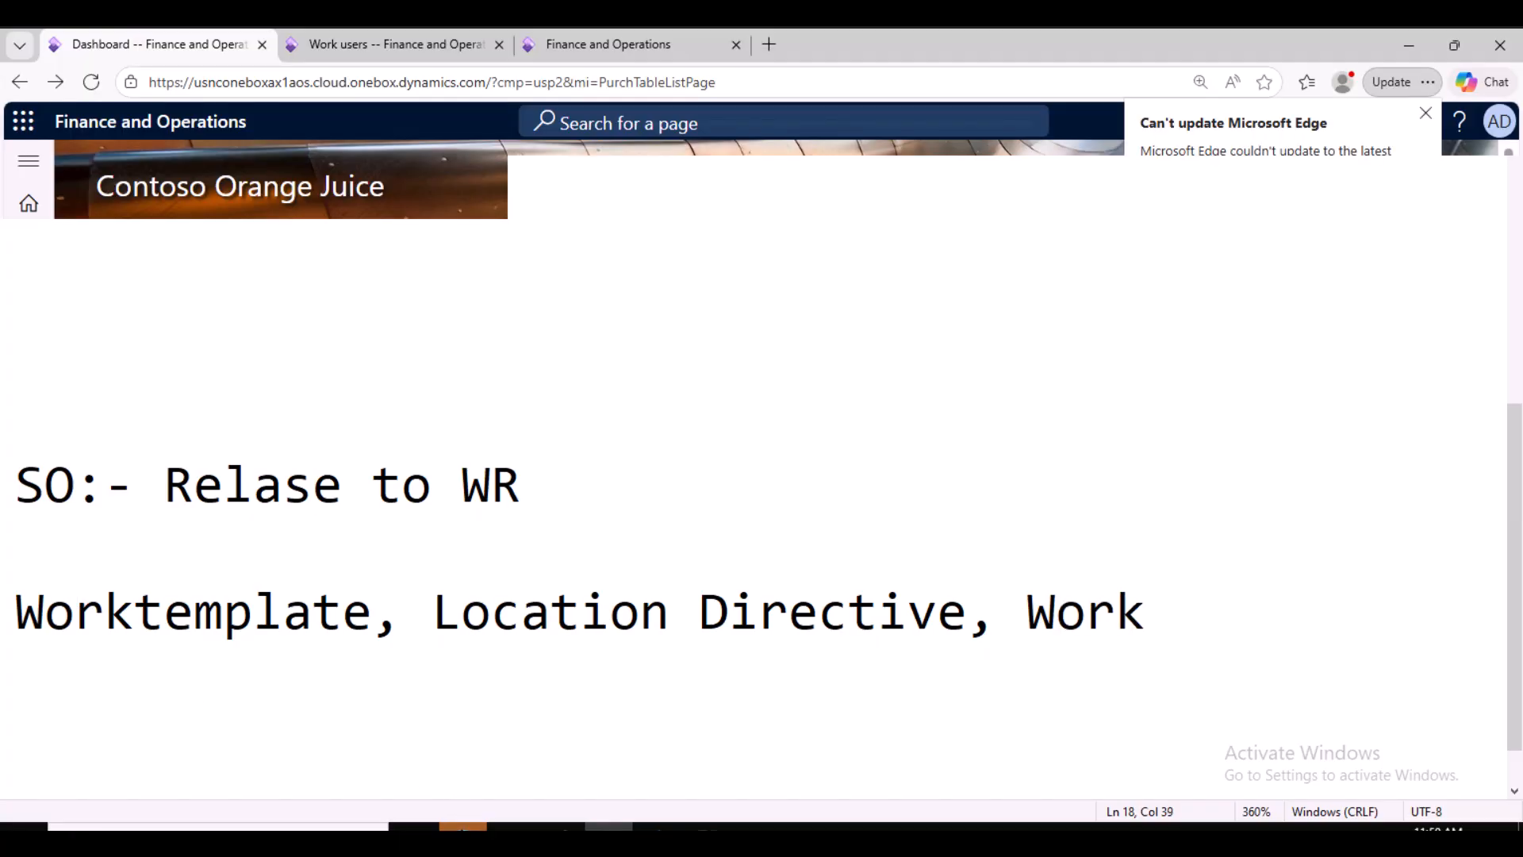
left_click(1425, 113)
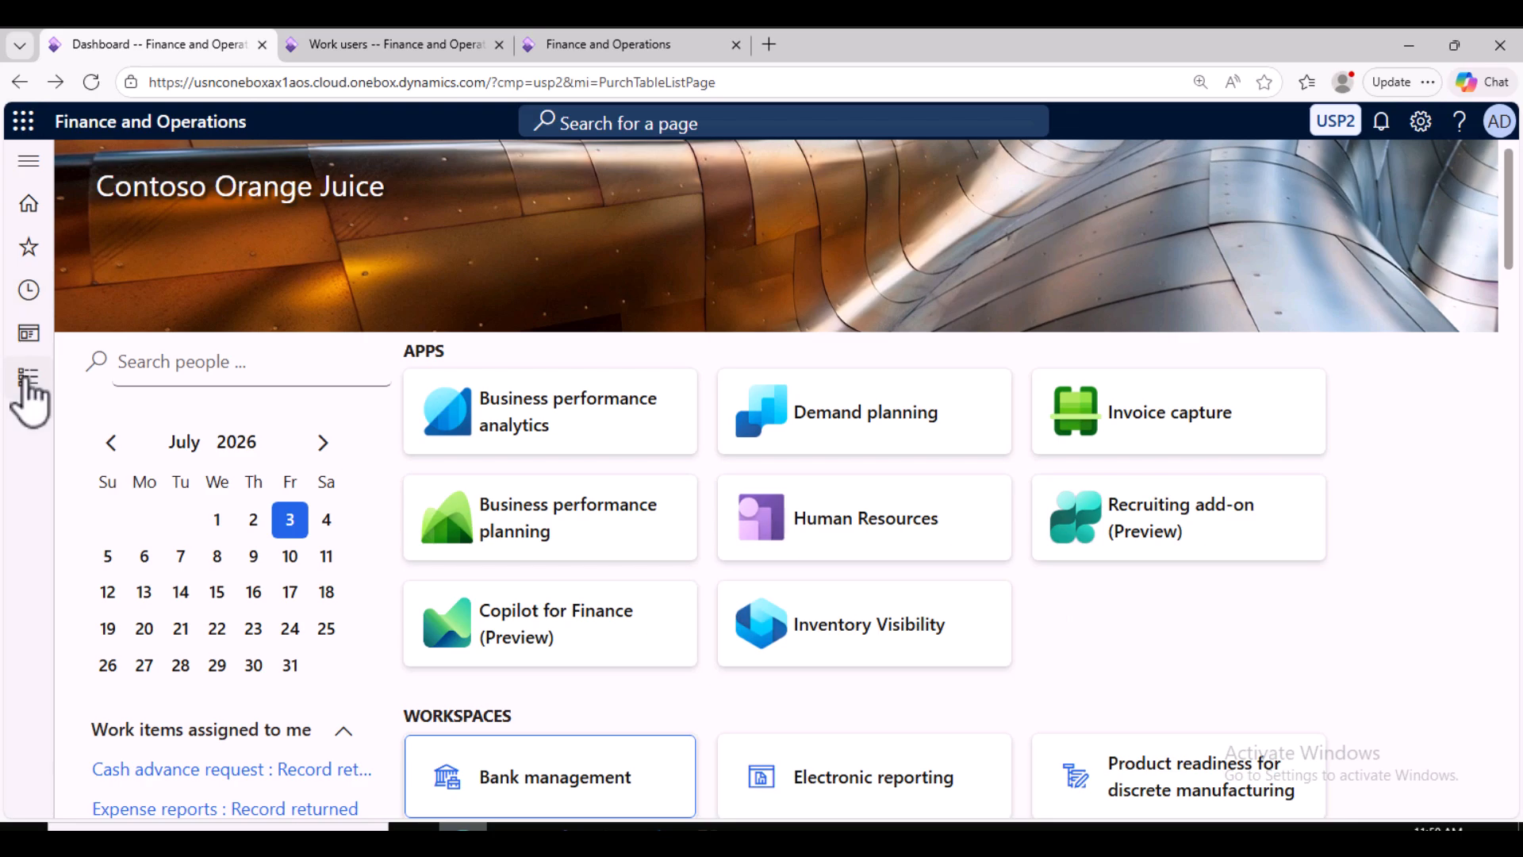
left_click(28, 380)
scroll(129, 619, "down", 10)
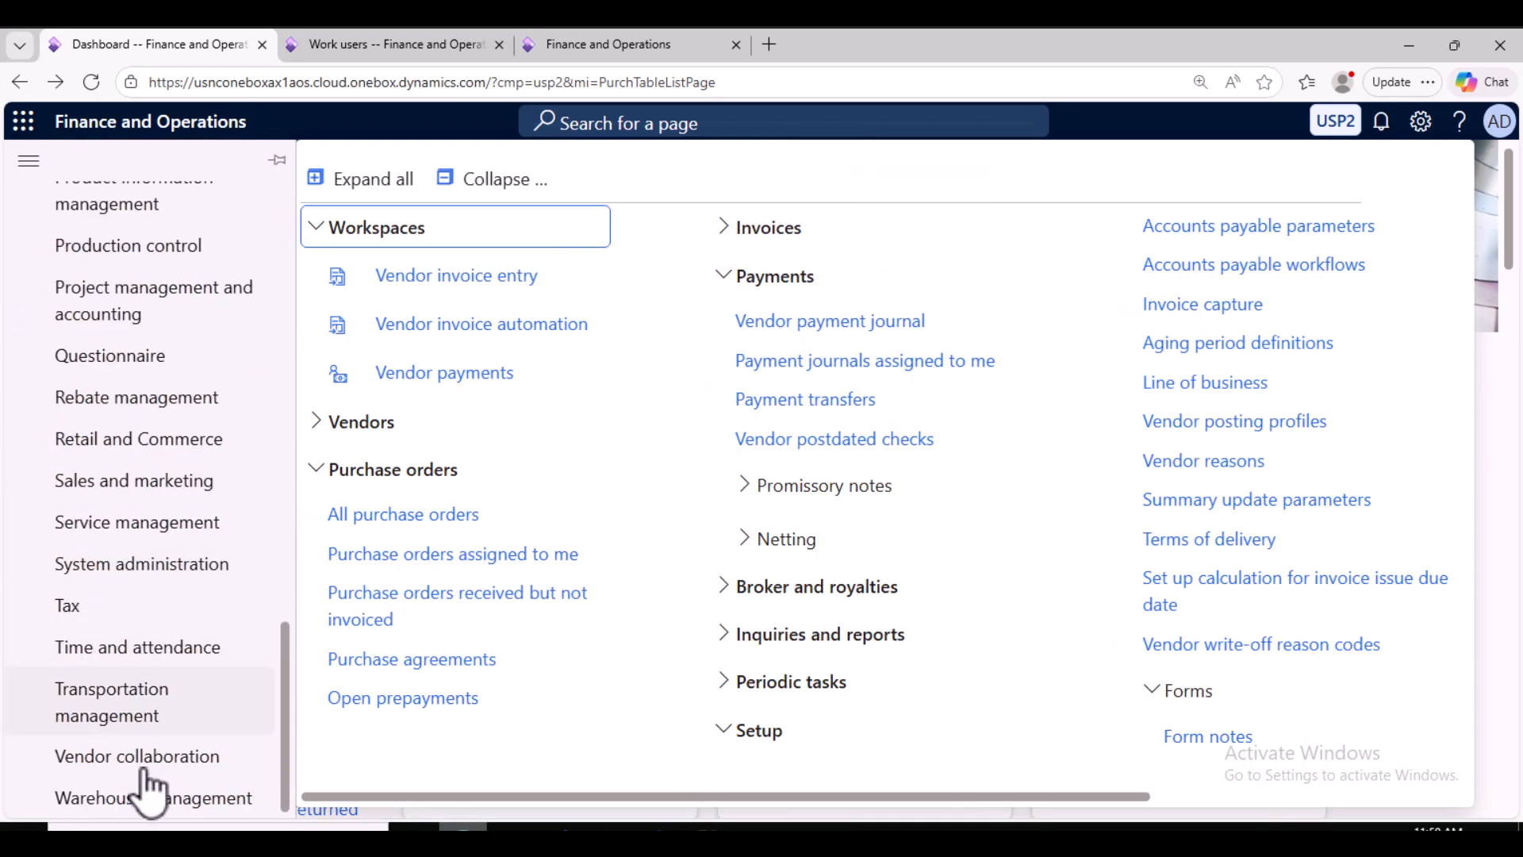
left_click(147, 801)
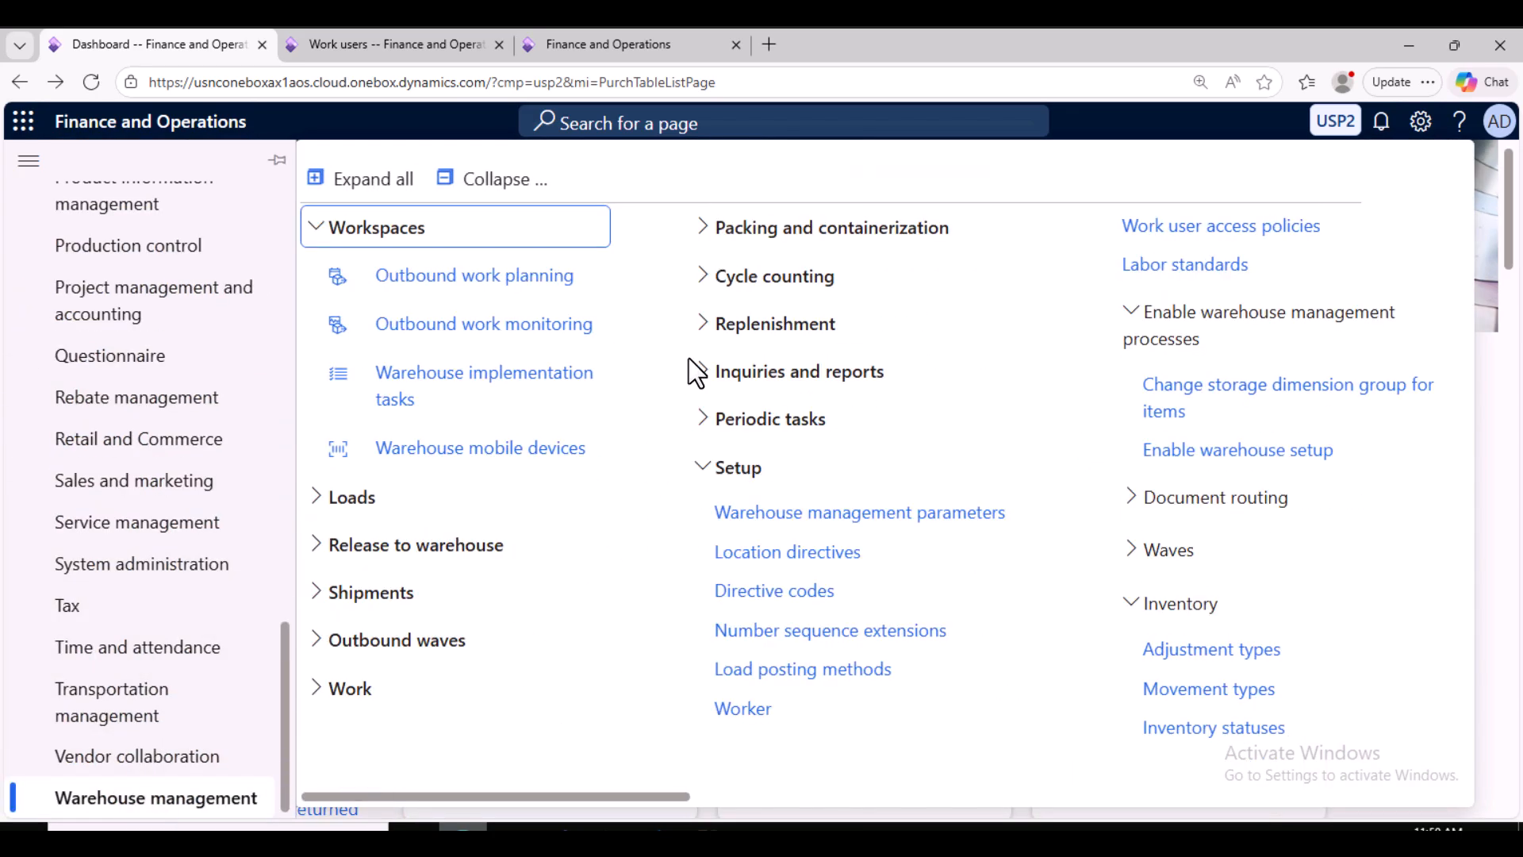
left_click(504, 180)
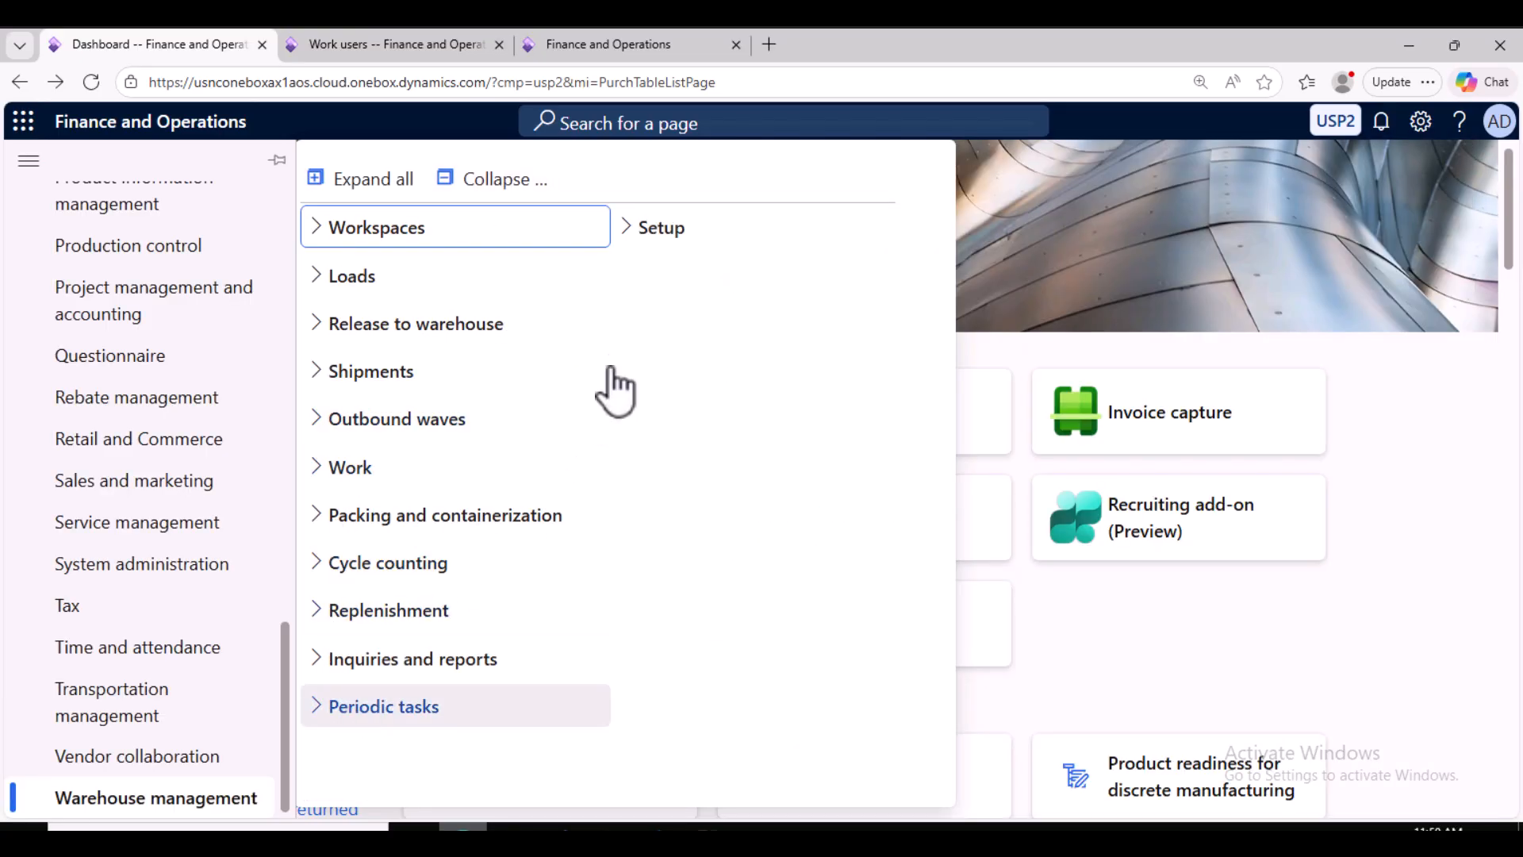
left_click(624, 230)
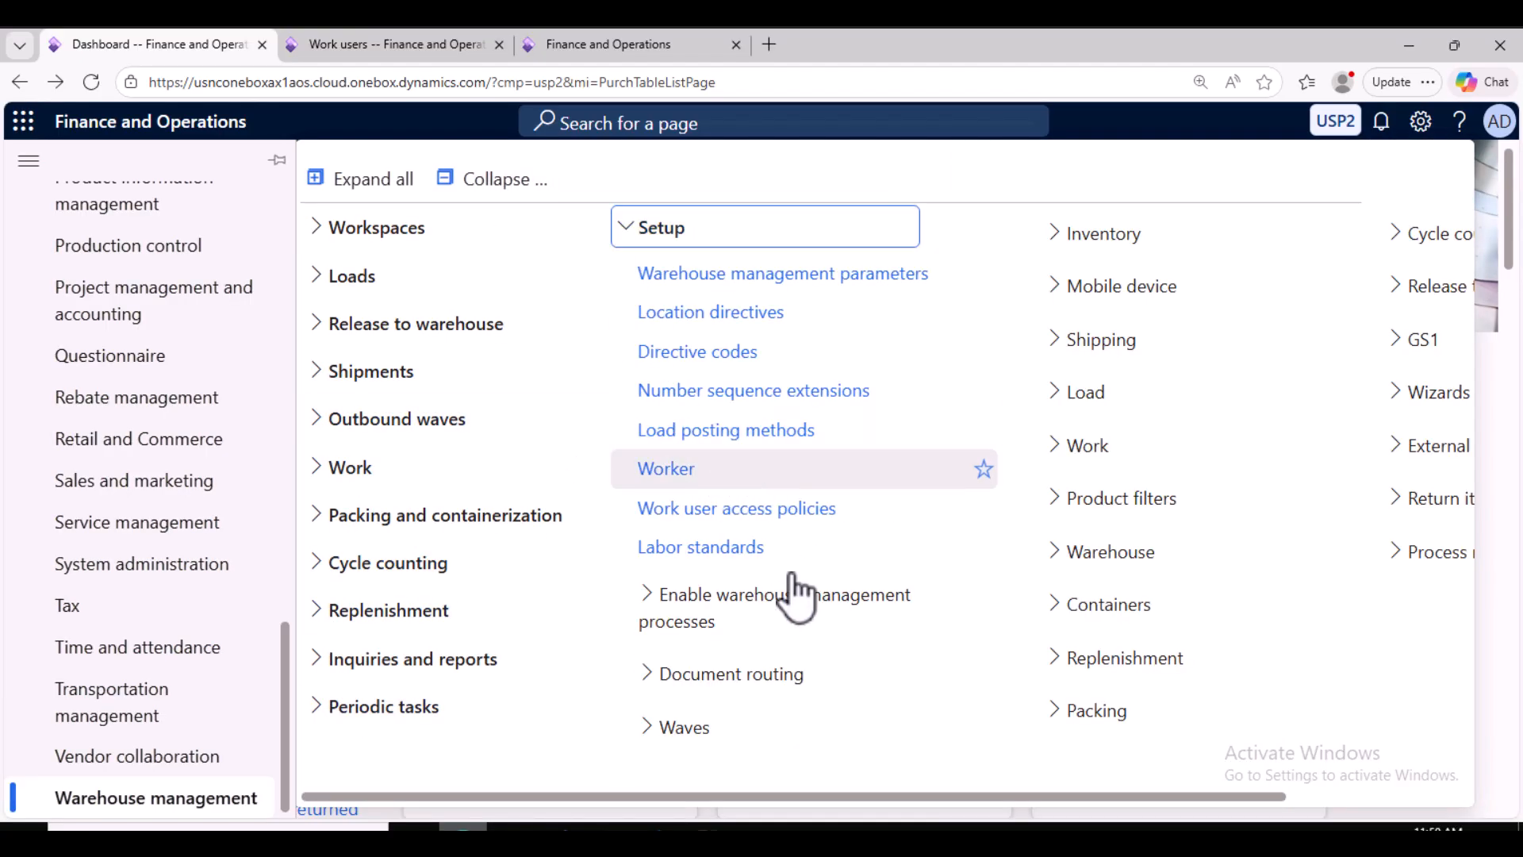
left_click_drag(1120, 797, 1182, 797)
left_click(599, 309)
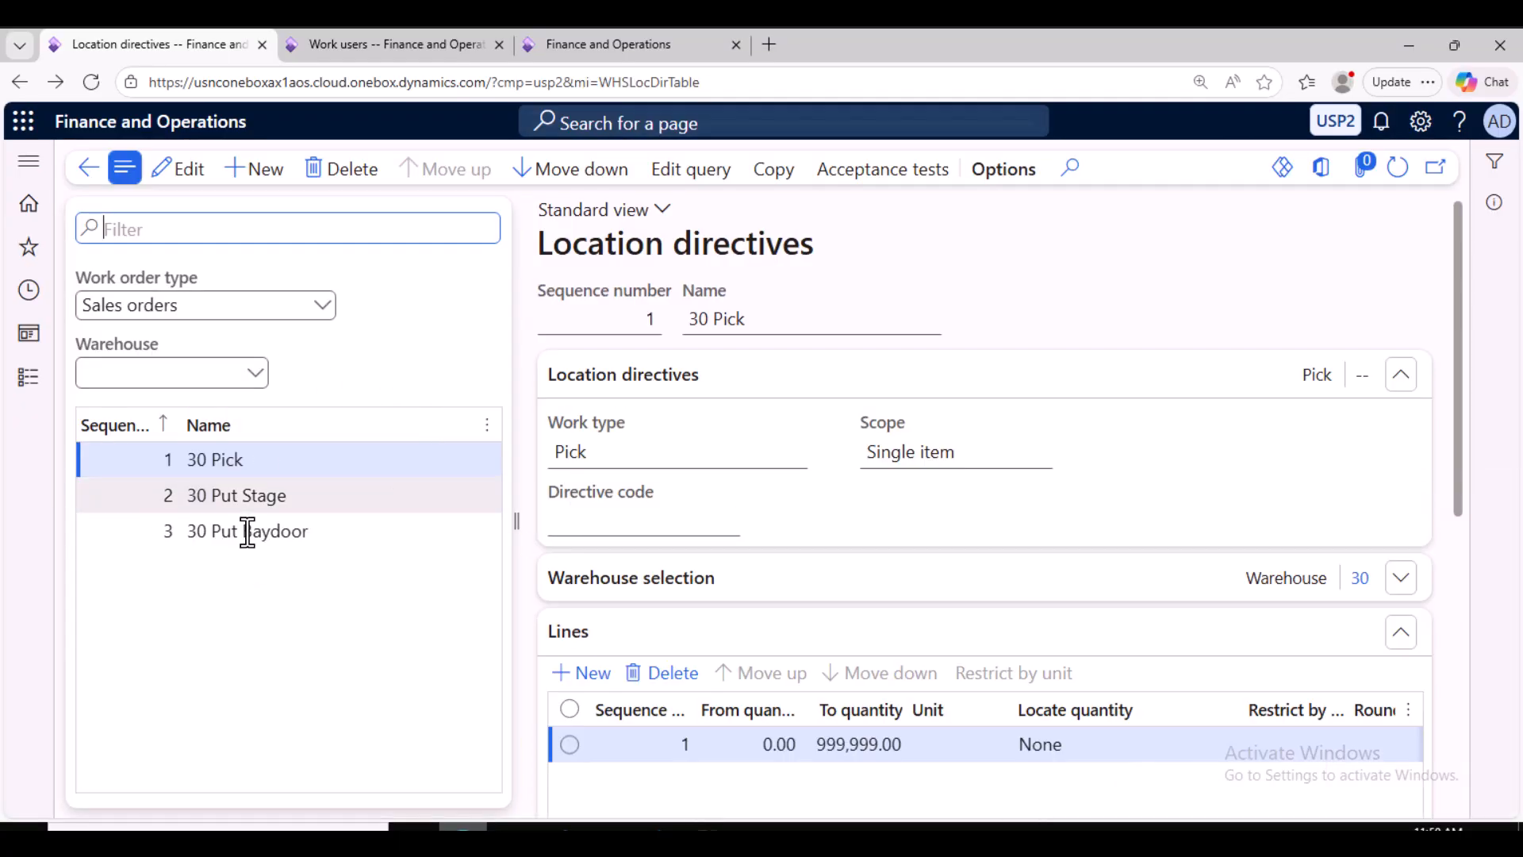
Review the available work order types and the sales order directives 30 Pick, 30 Put Stage and 30 Put Baydoor.
left_click(322, 308)
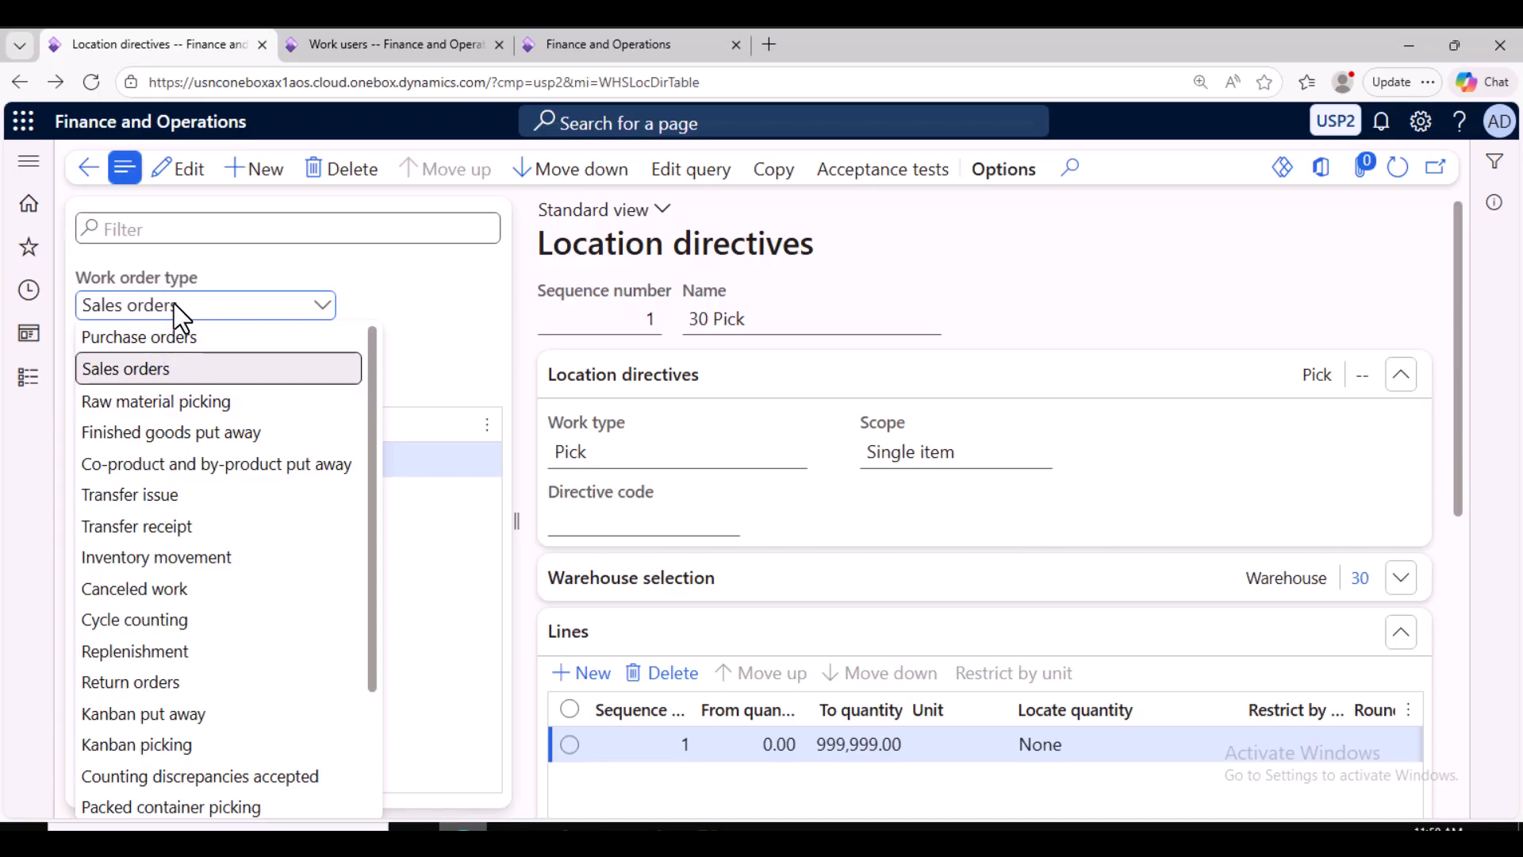
left_click(370, 257)
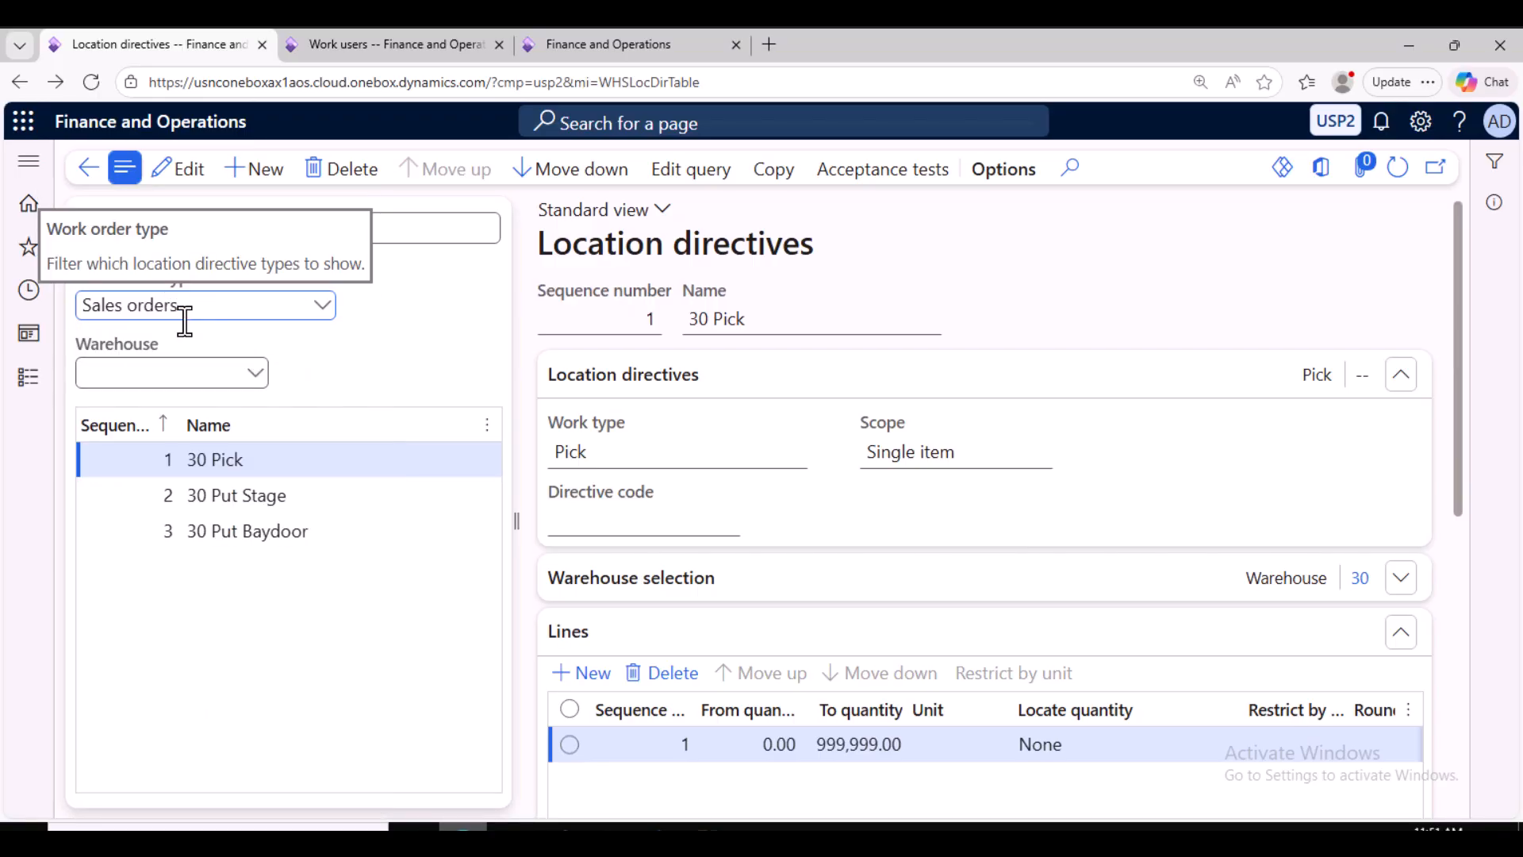
left_click(292, 498)
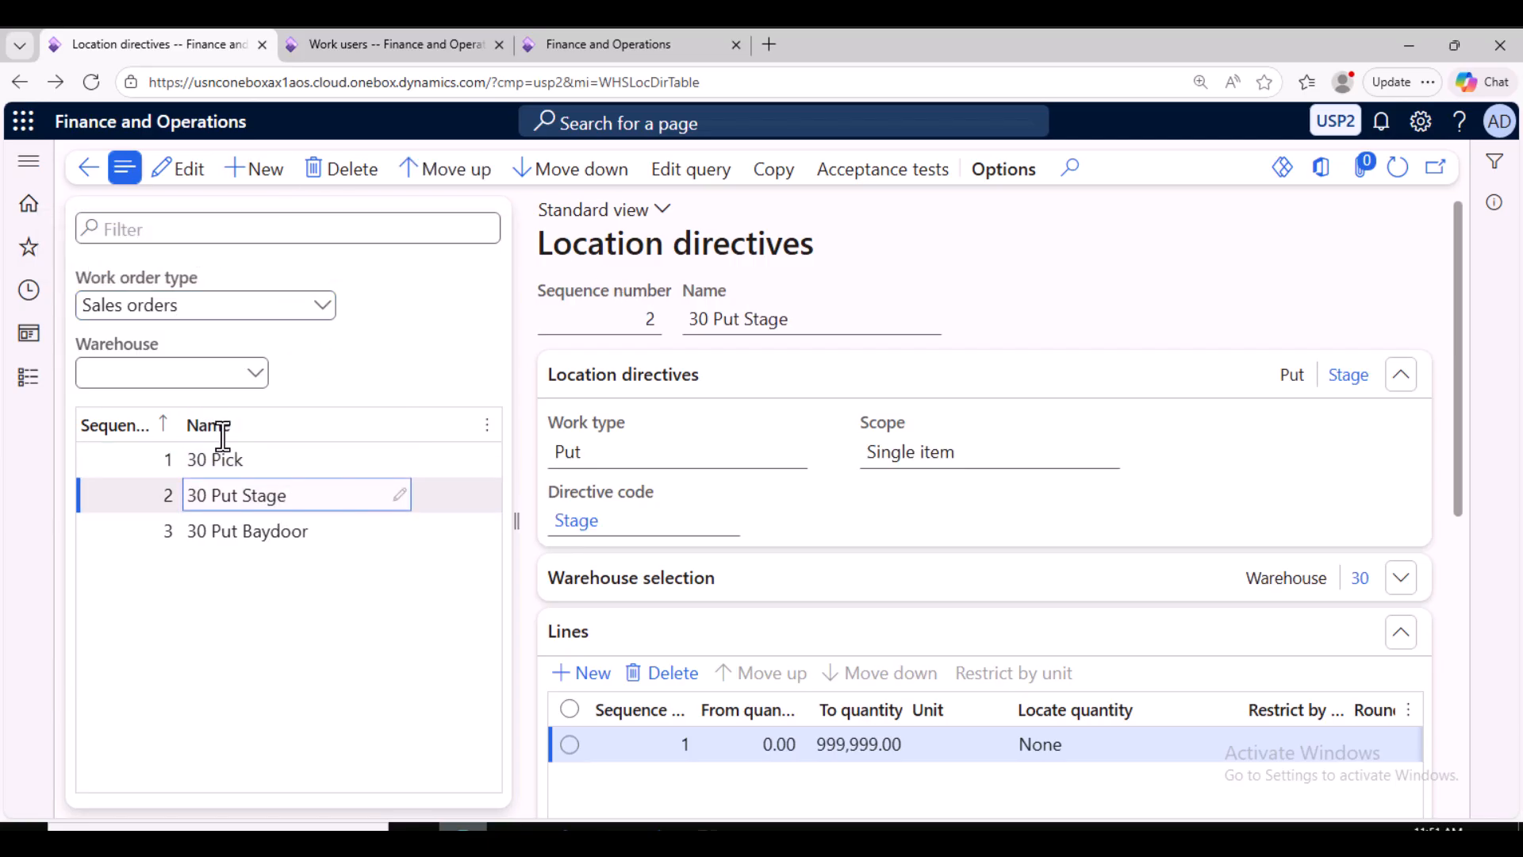
left_click(243, 458)
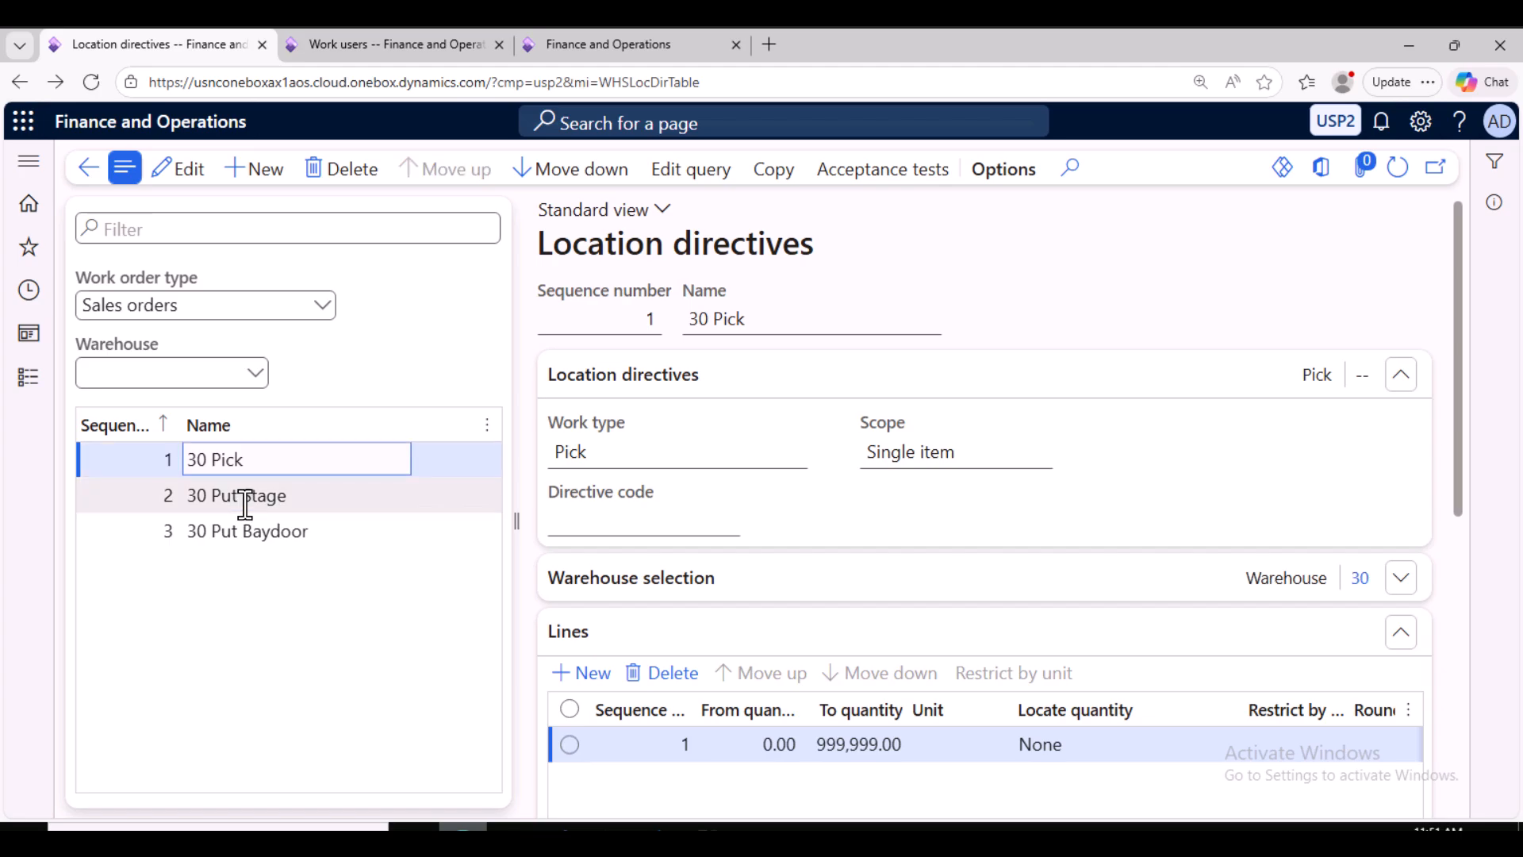
left_click(245, 503)
left_click(260, 535)
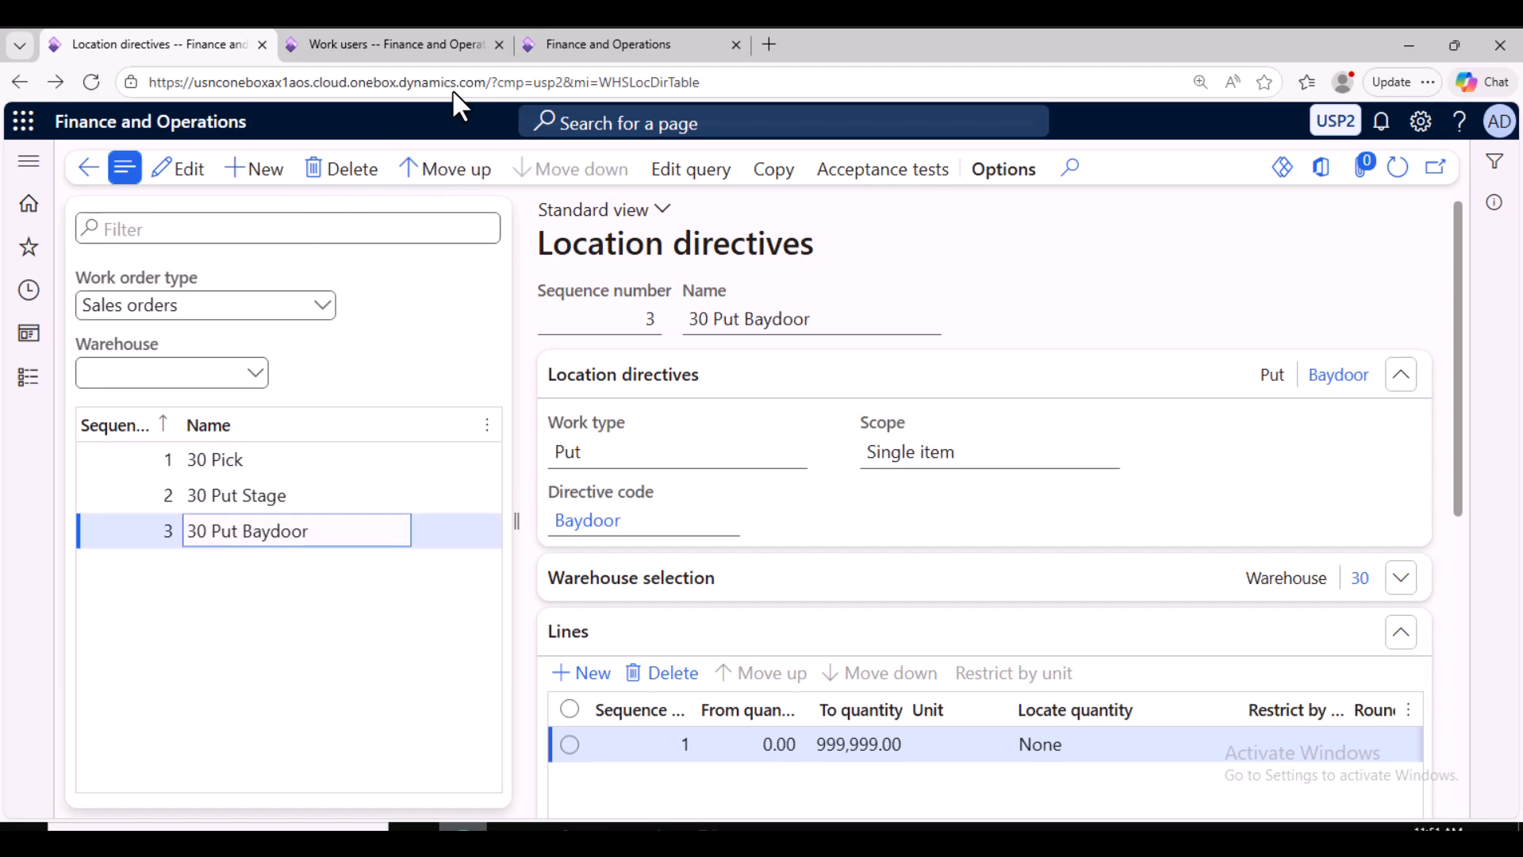
Create and save a sales order location directive named Pick2 with work type Pick.
left_click(255, 171)
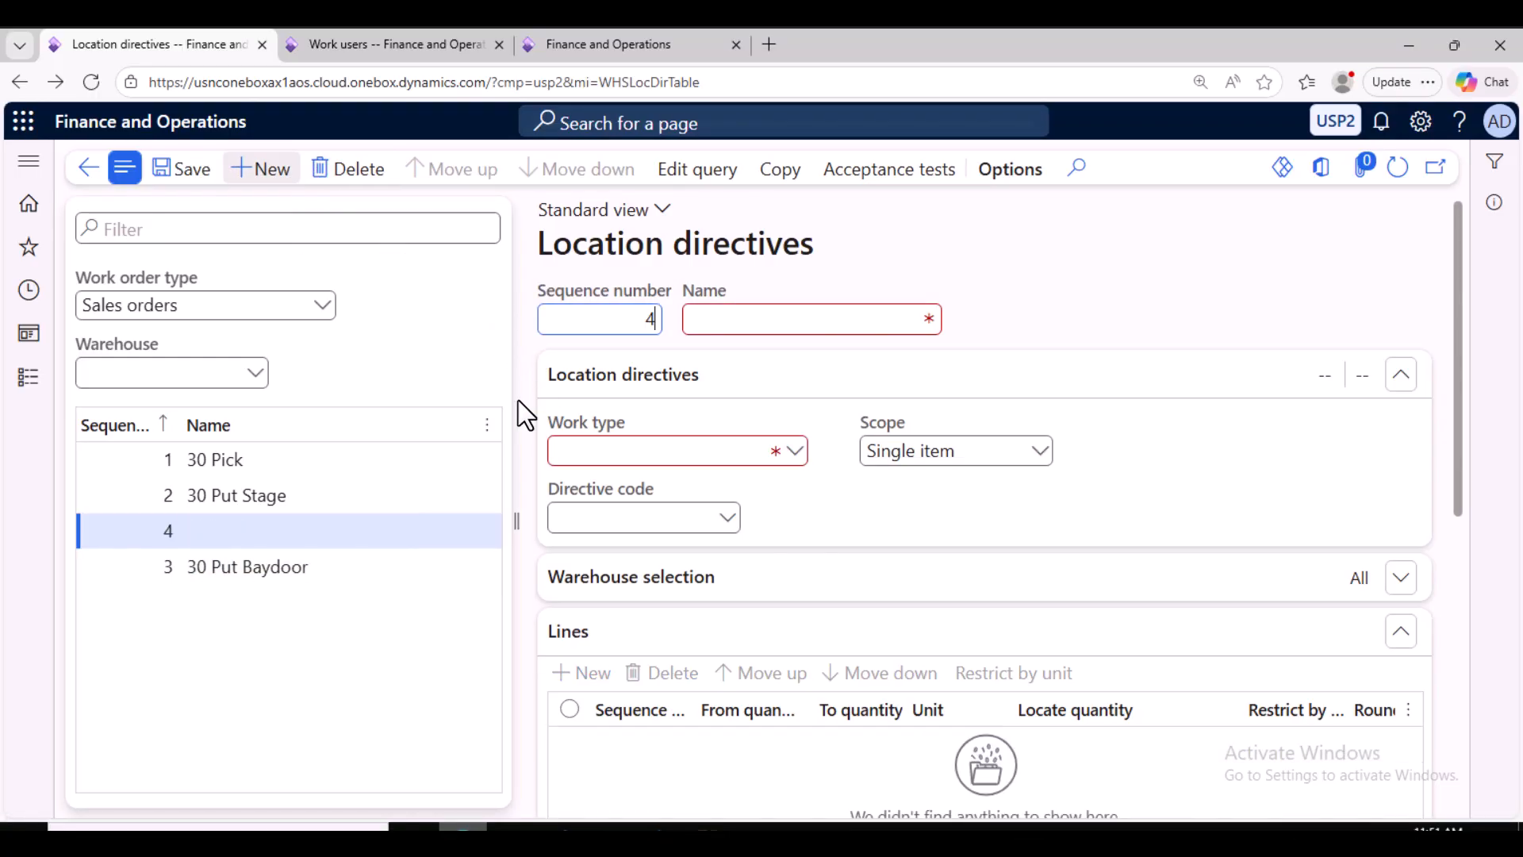
left_click(741, 321)
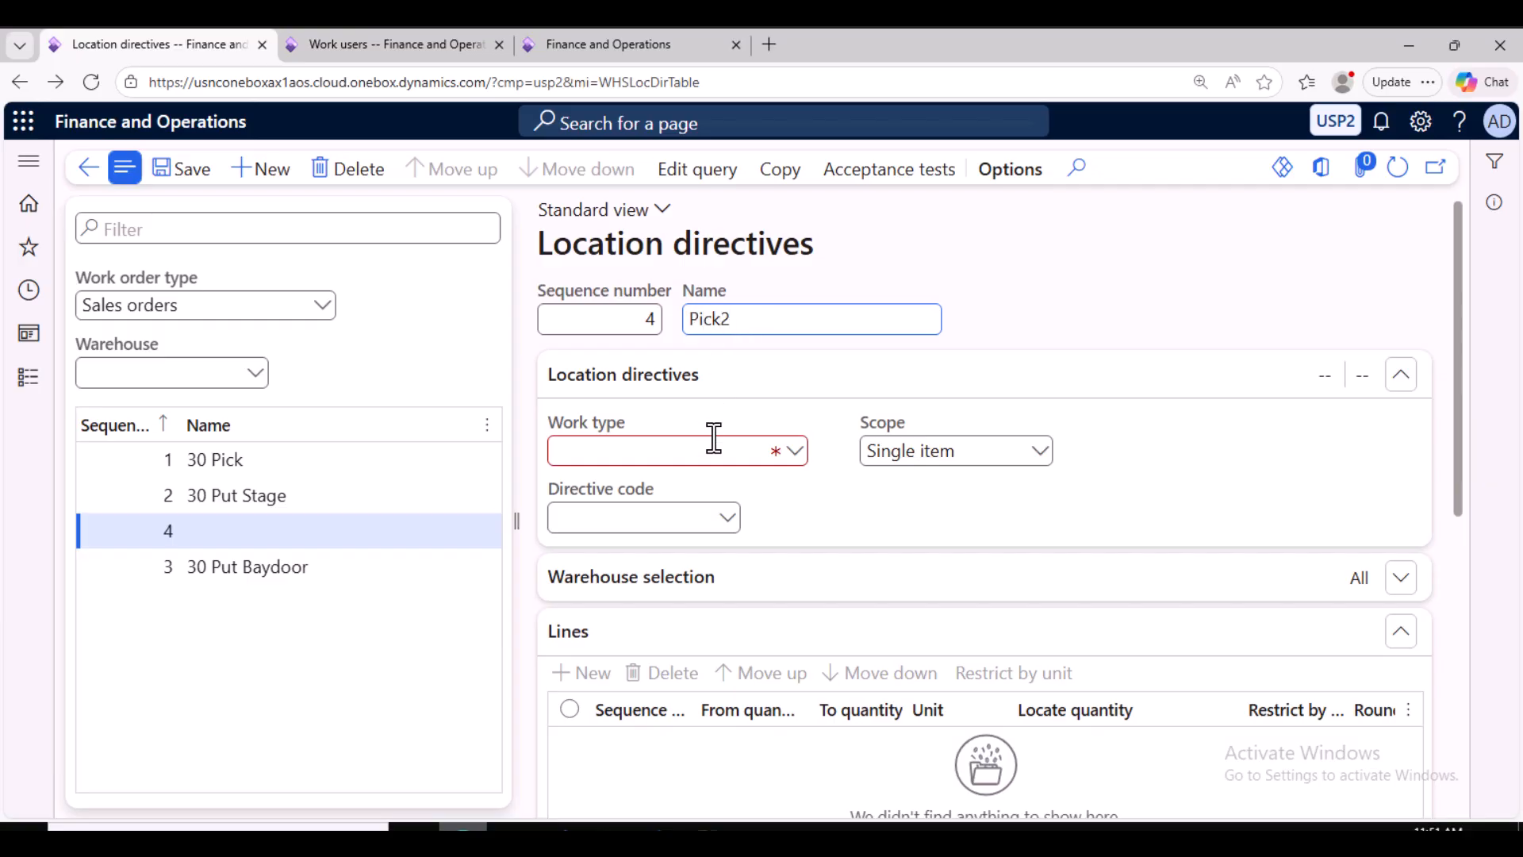
left_click(677, 452)
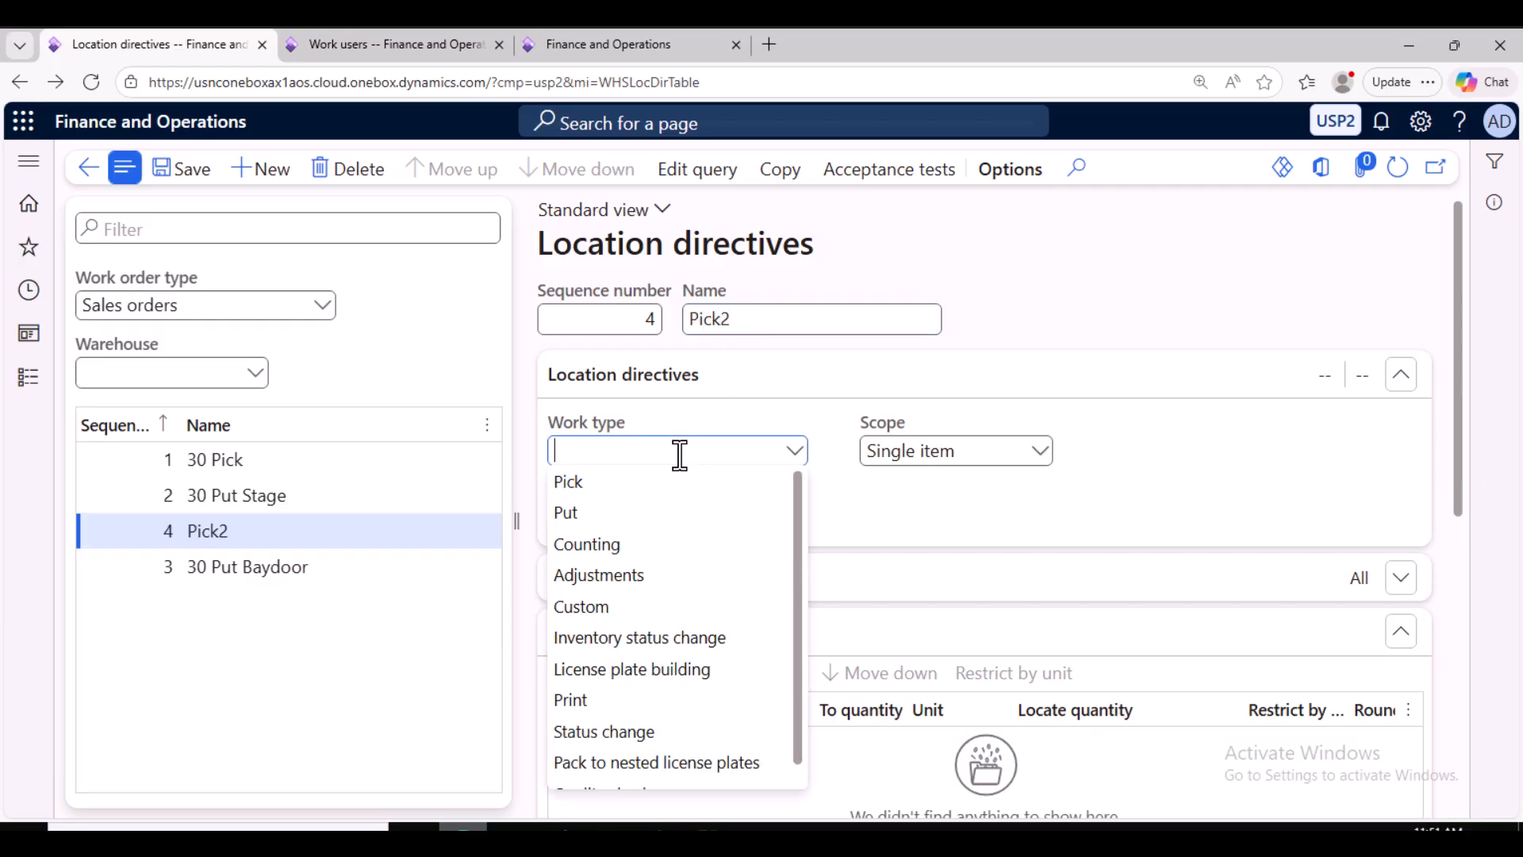
left_click(613, 482)
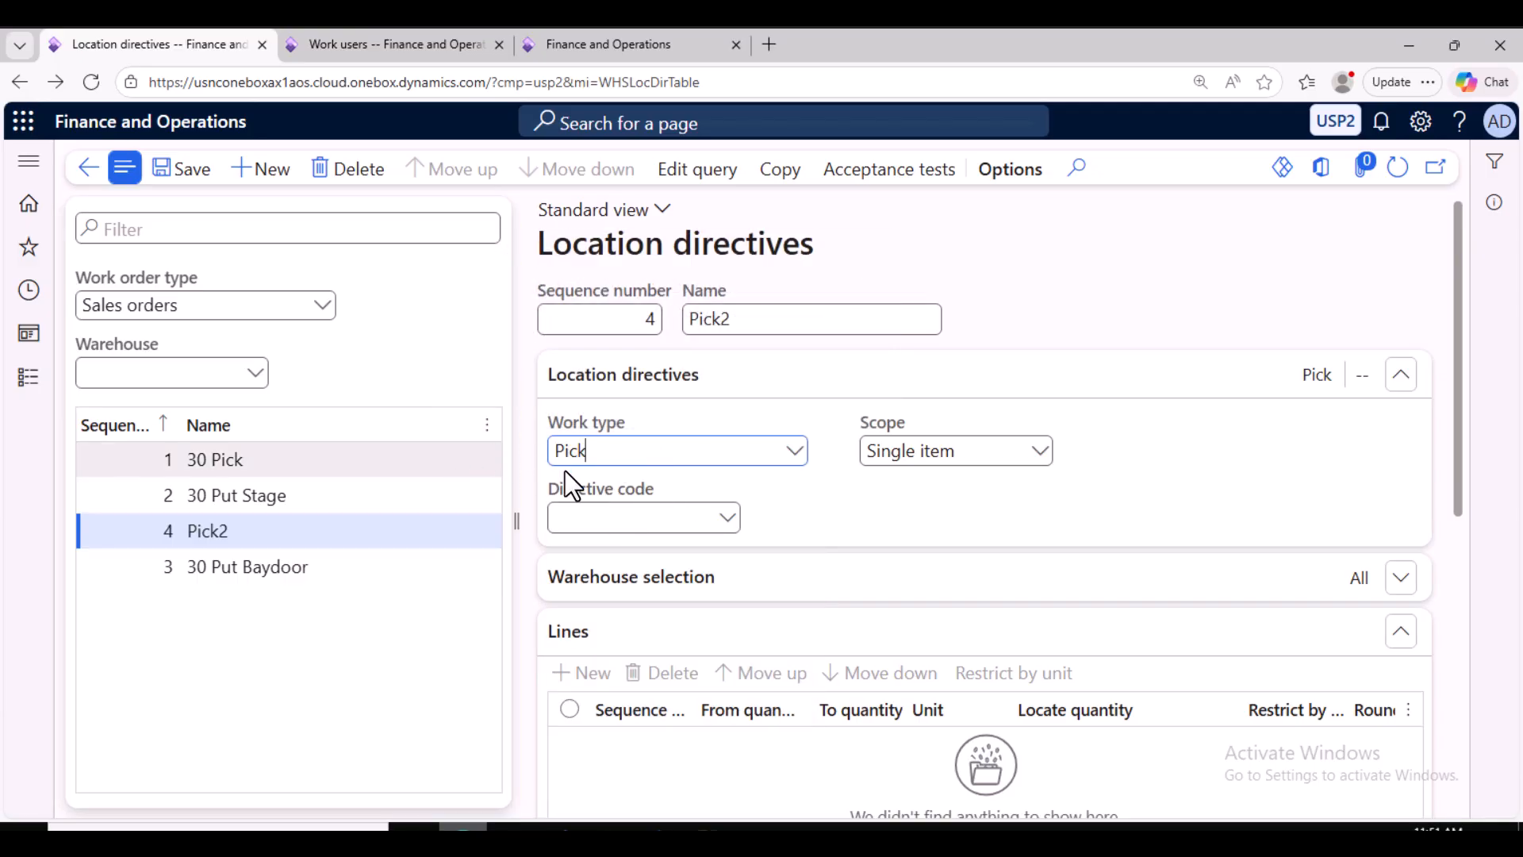
mouse_move(609, 463)
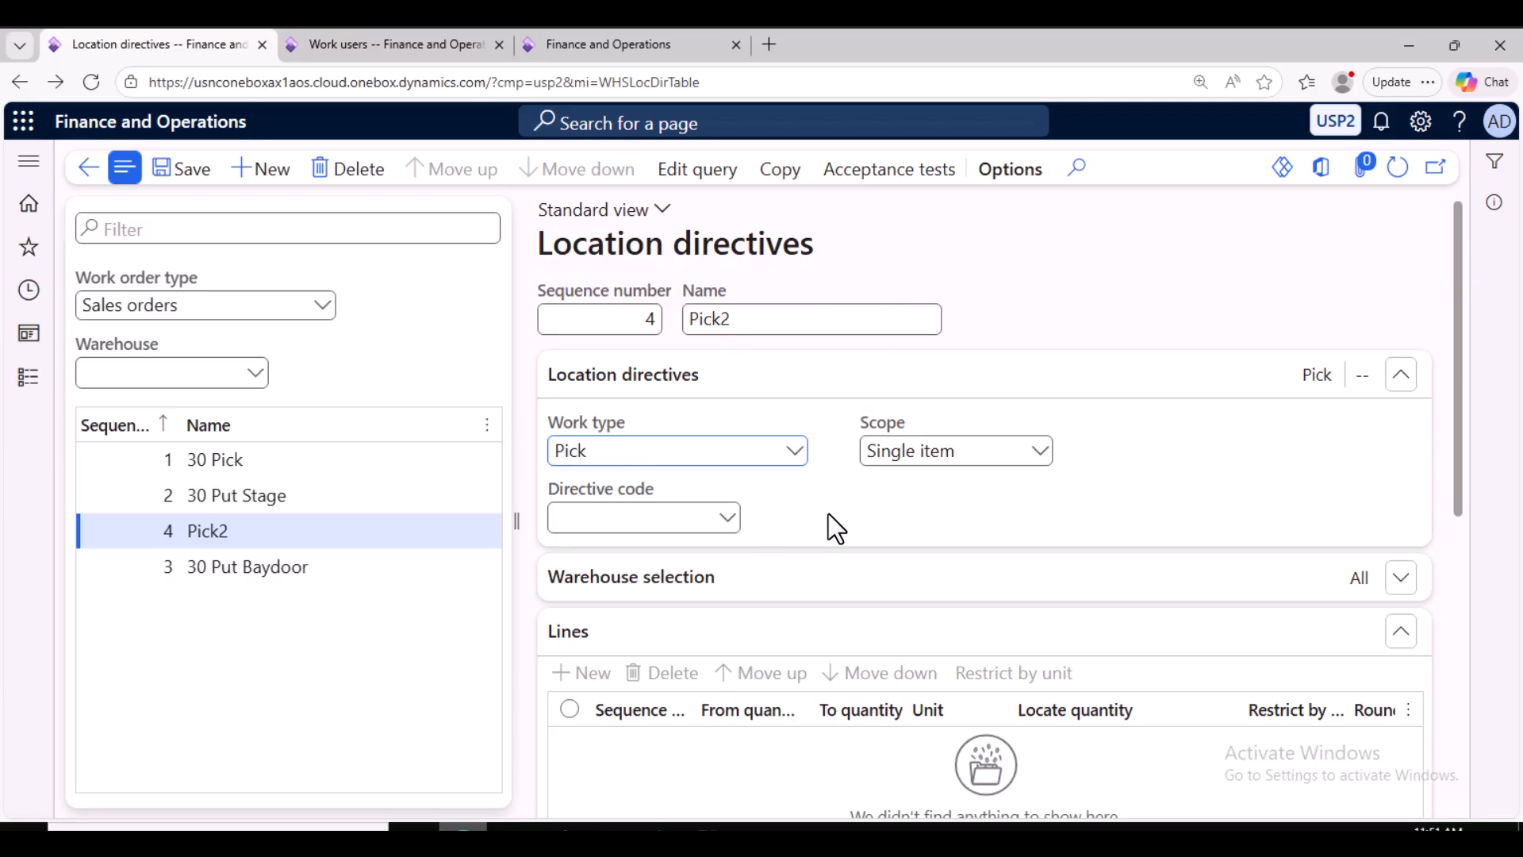
left_click(194, 169)
Restrict the Pick2 directive to a single warehouse, with site 3 and warehouse 30, and save it.
left_click(694, 594)
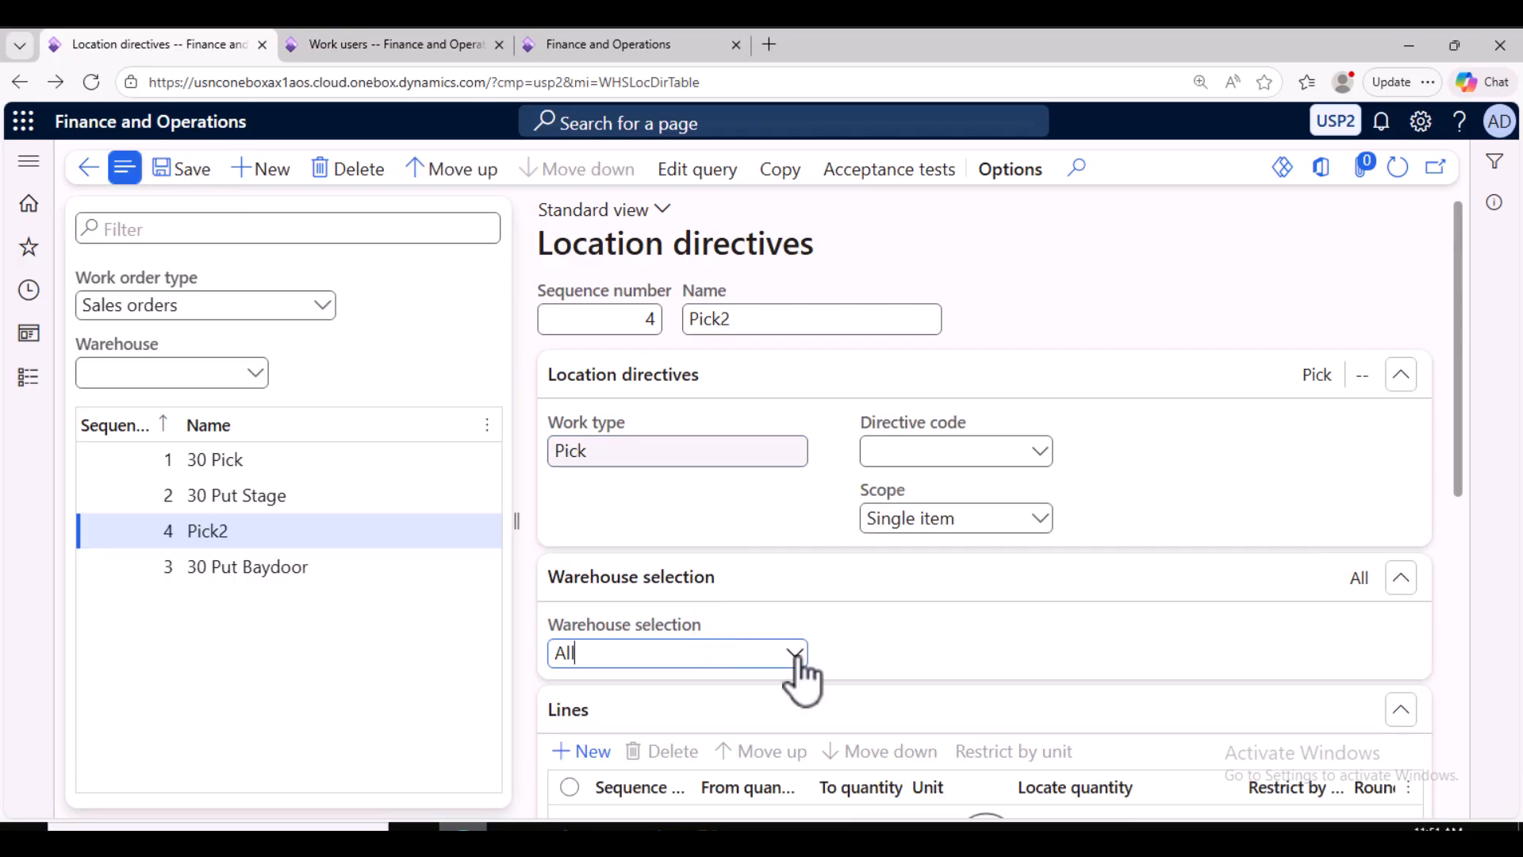
left_click(795, 655)
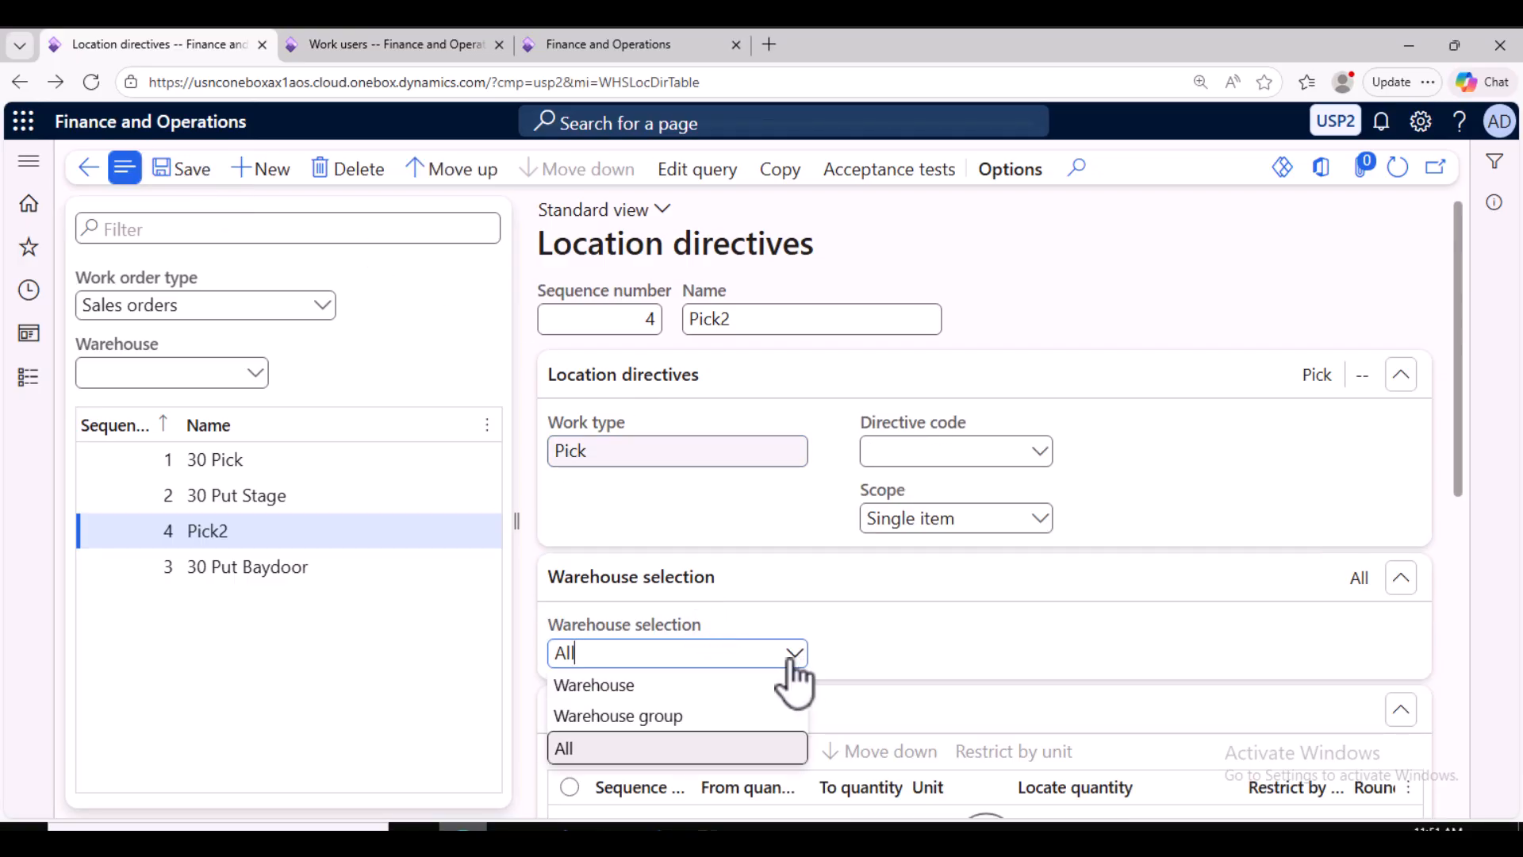
left_click(657, 687)
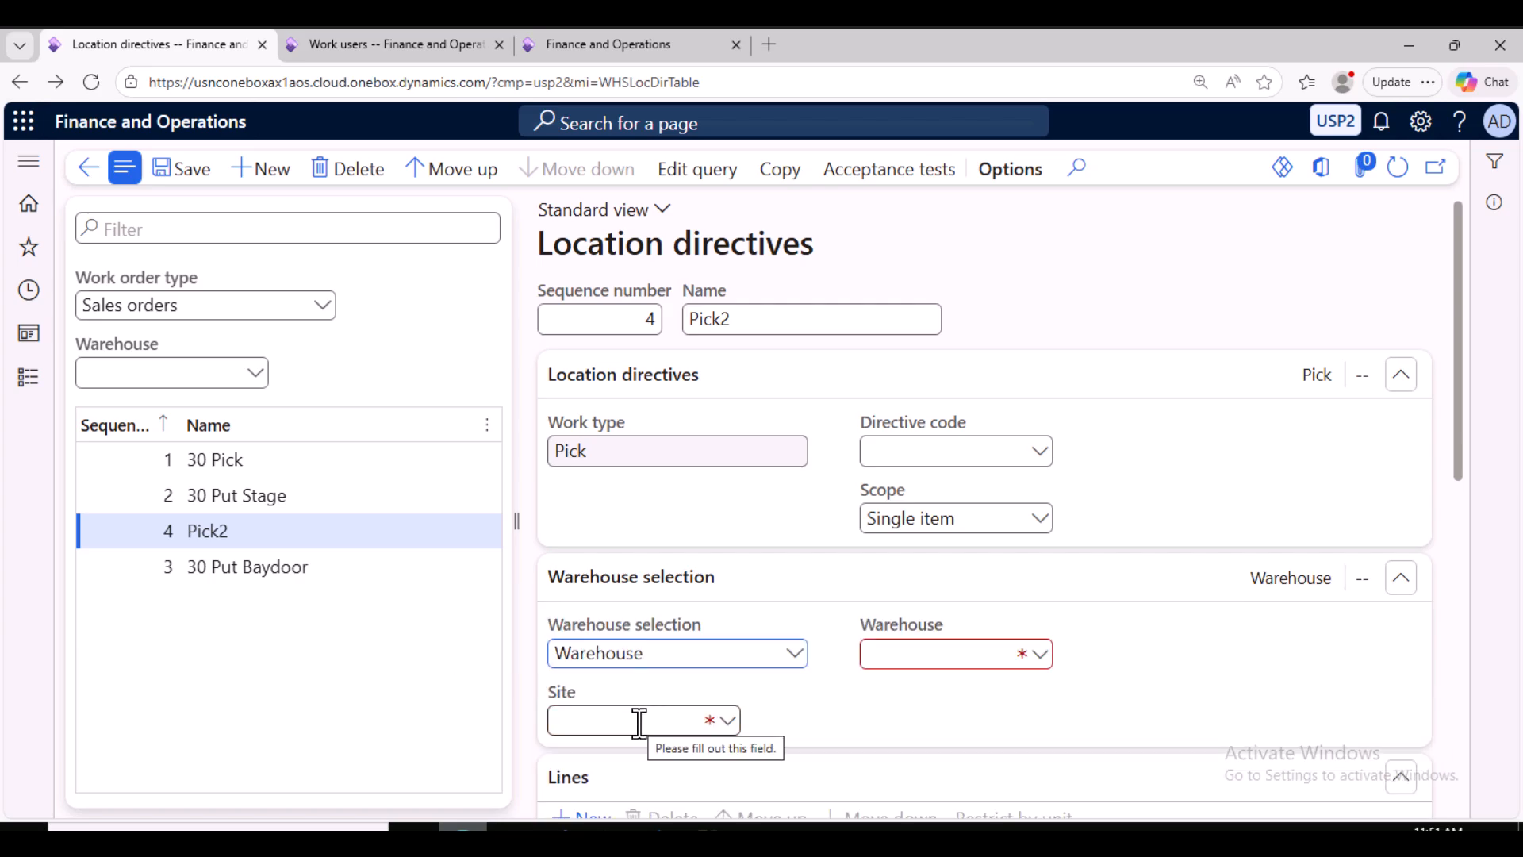
left_click(640, 723)
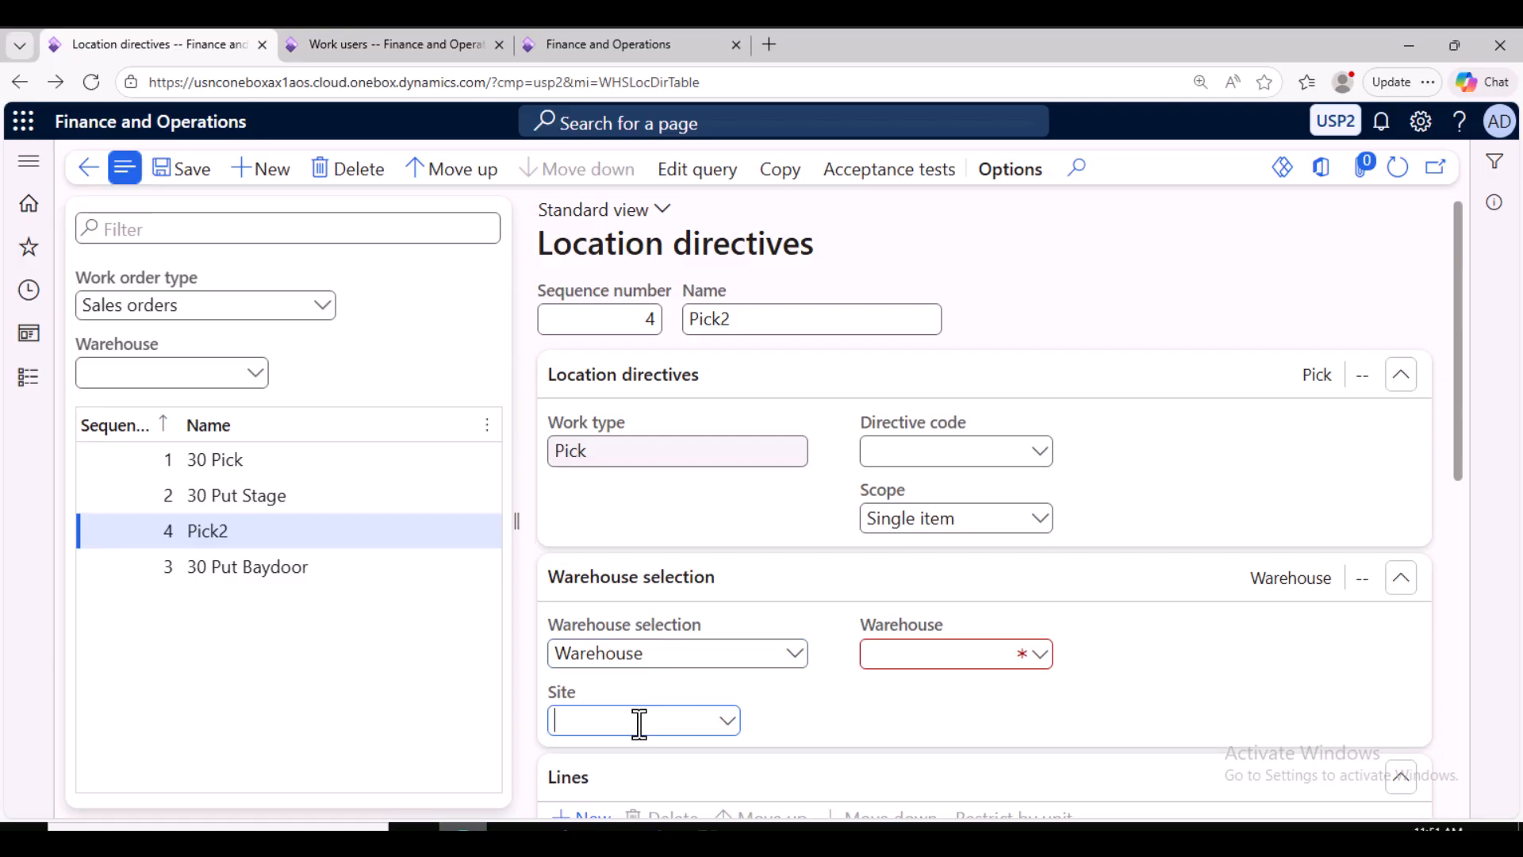
type("3")
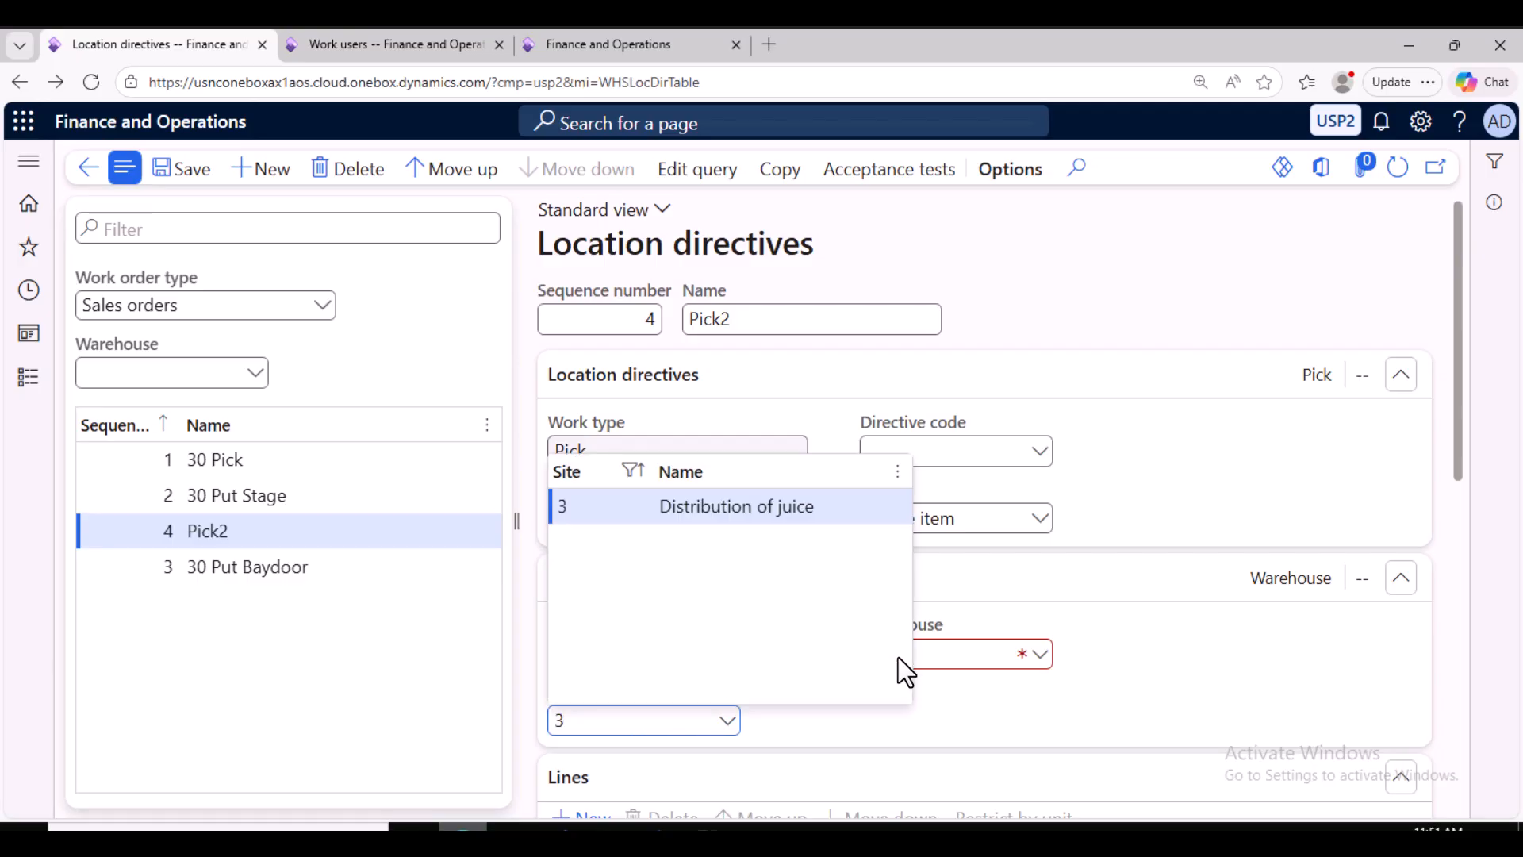
left_click(955, 655)
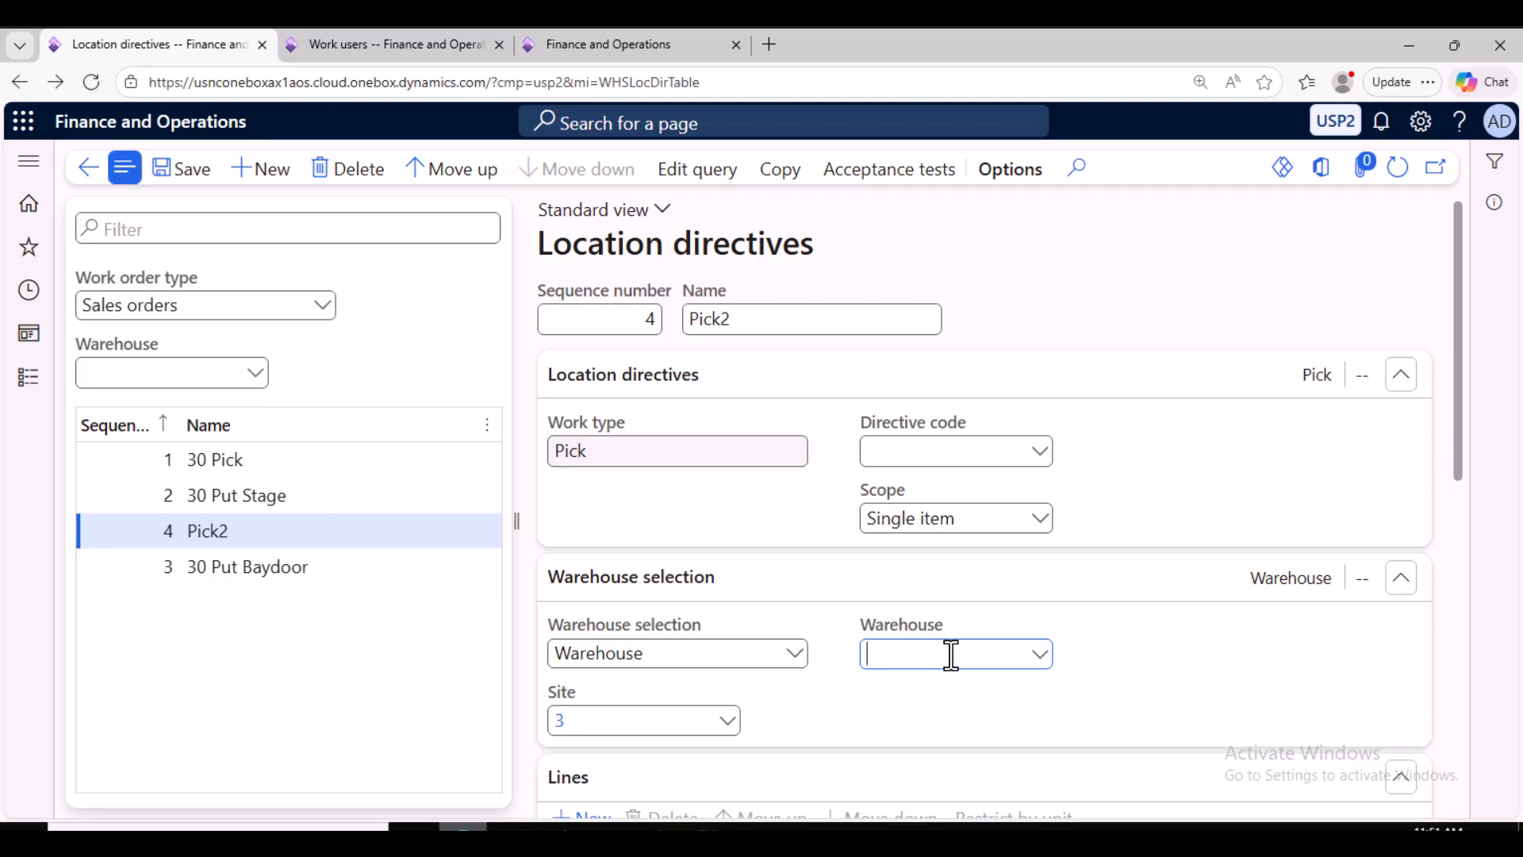
left_click(170, 171)
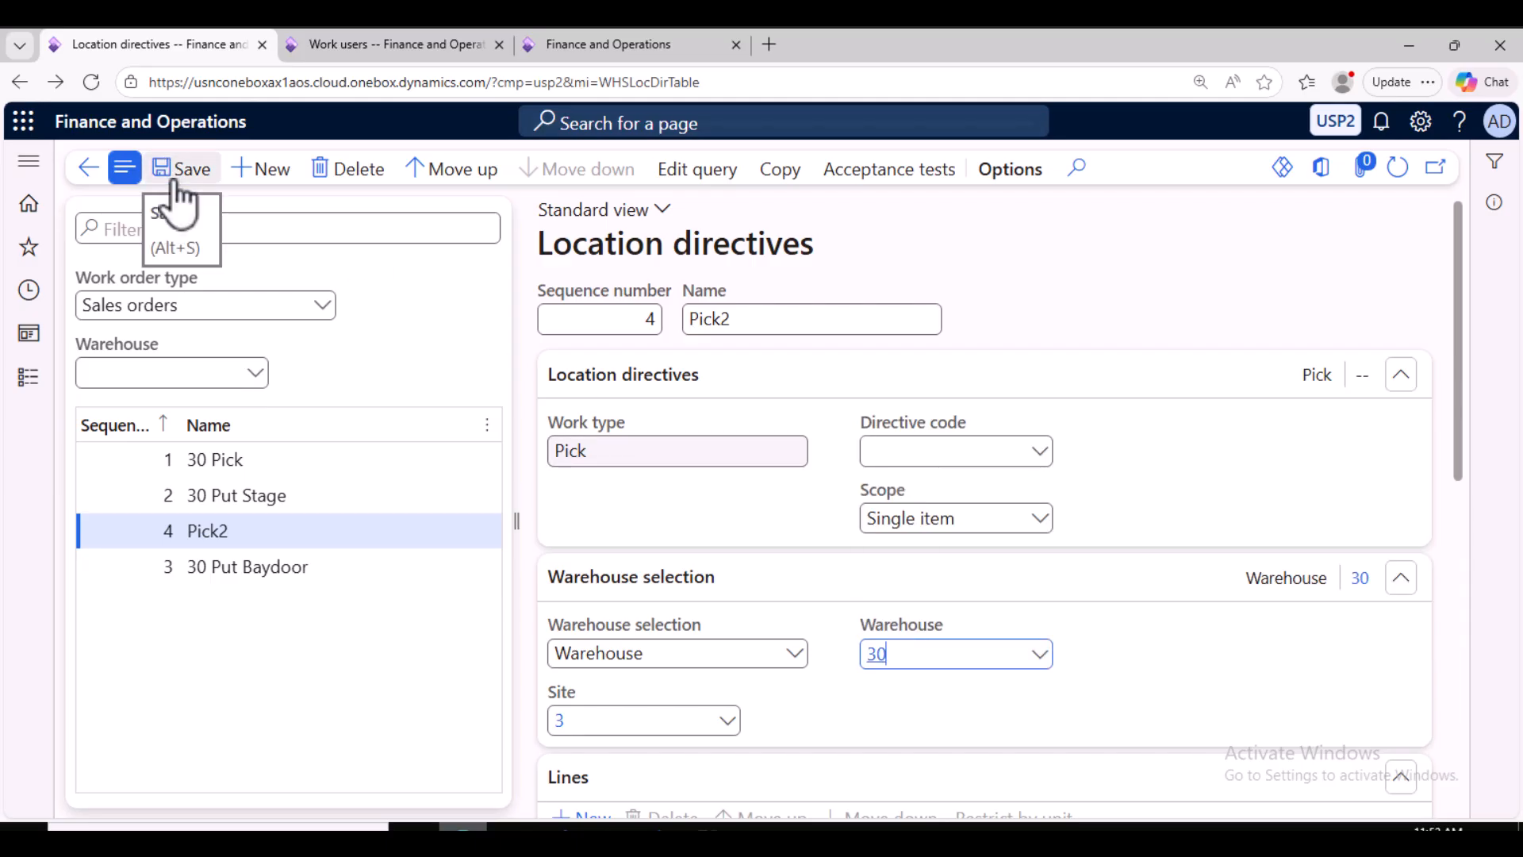
Add a line to the Pick2 directive with a To quantity of 9,999 and save it.
scroll(726, 611, "down", 5)
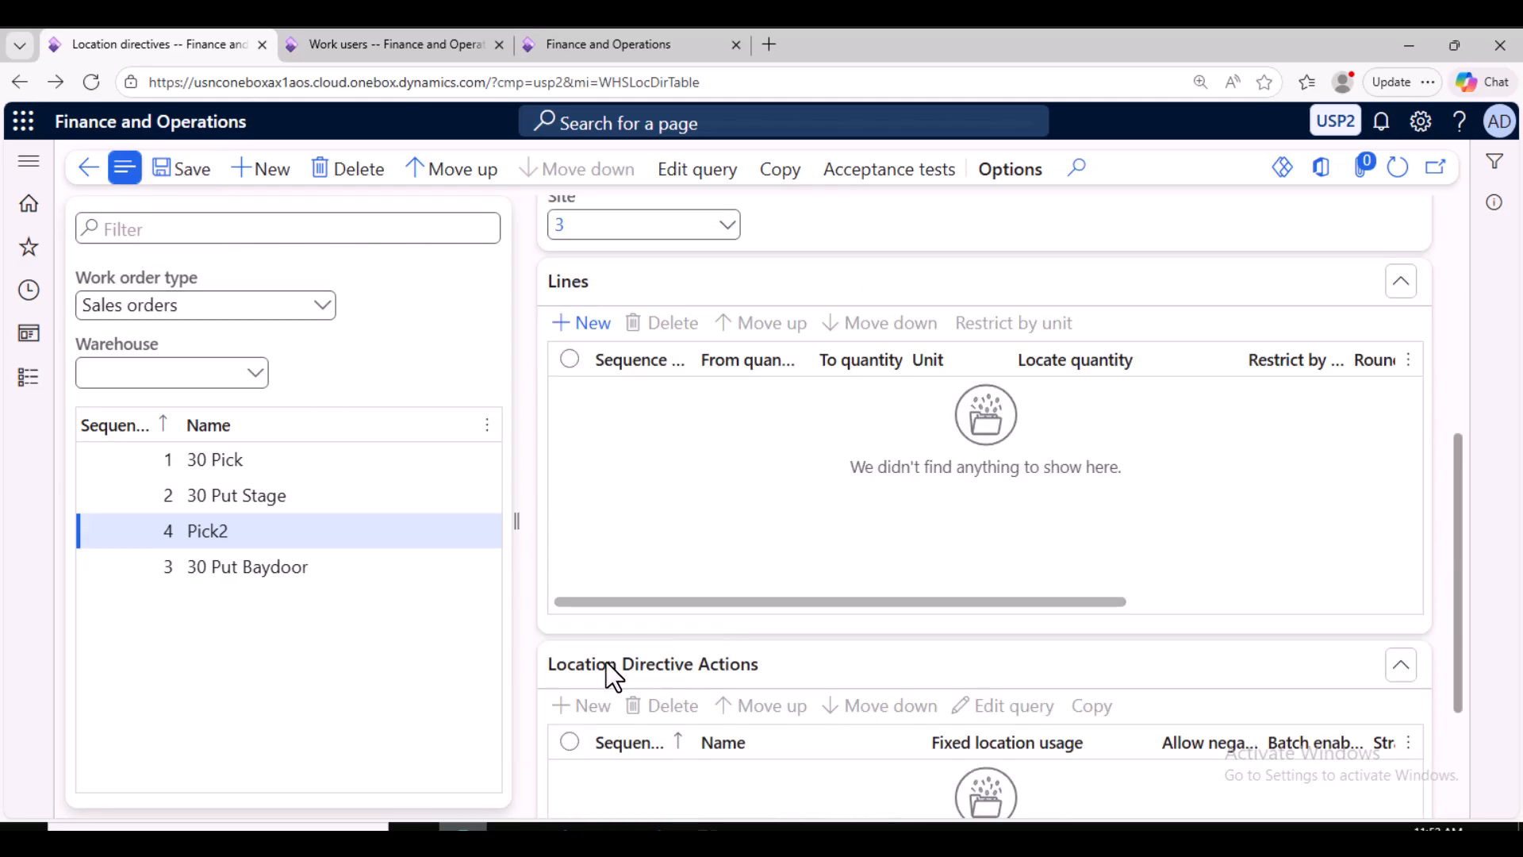
scroll(656, 592, "up", 2)
left_click(588, 522)
left_click(685, 588)
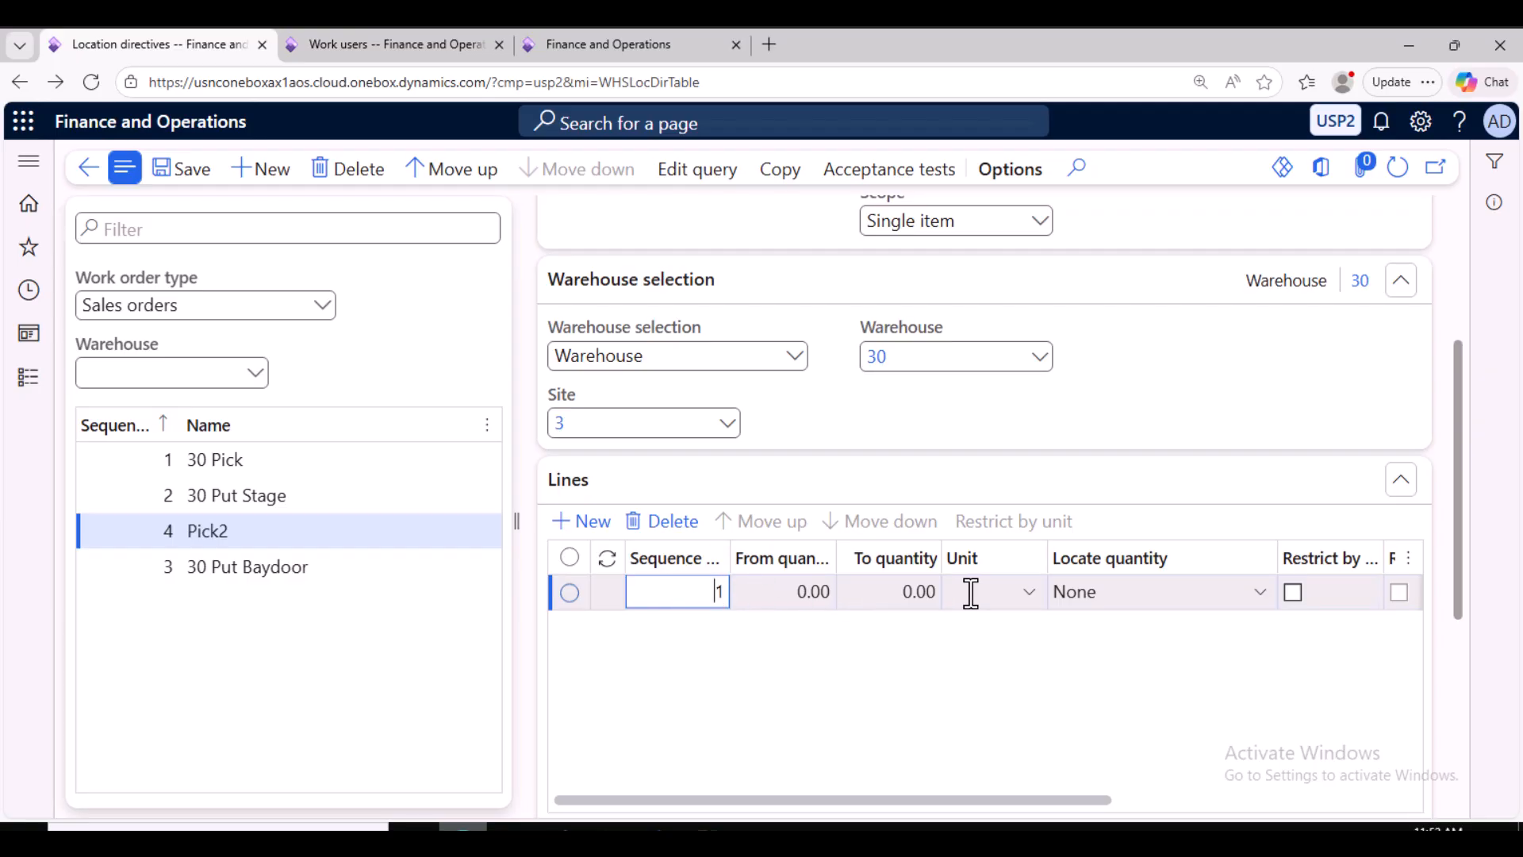
left_click(793, 592)
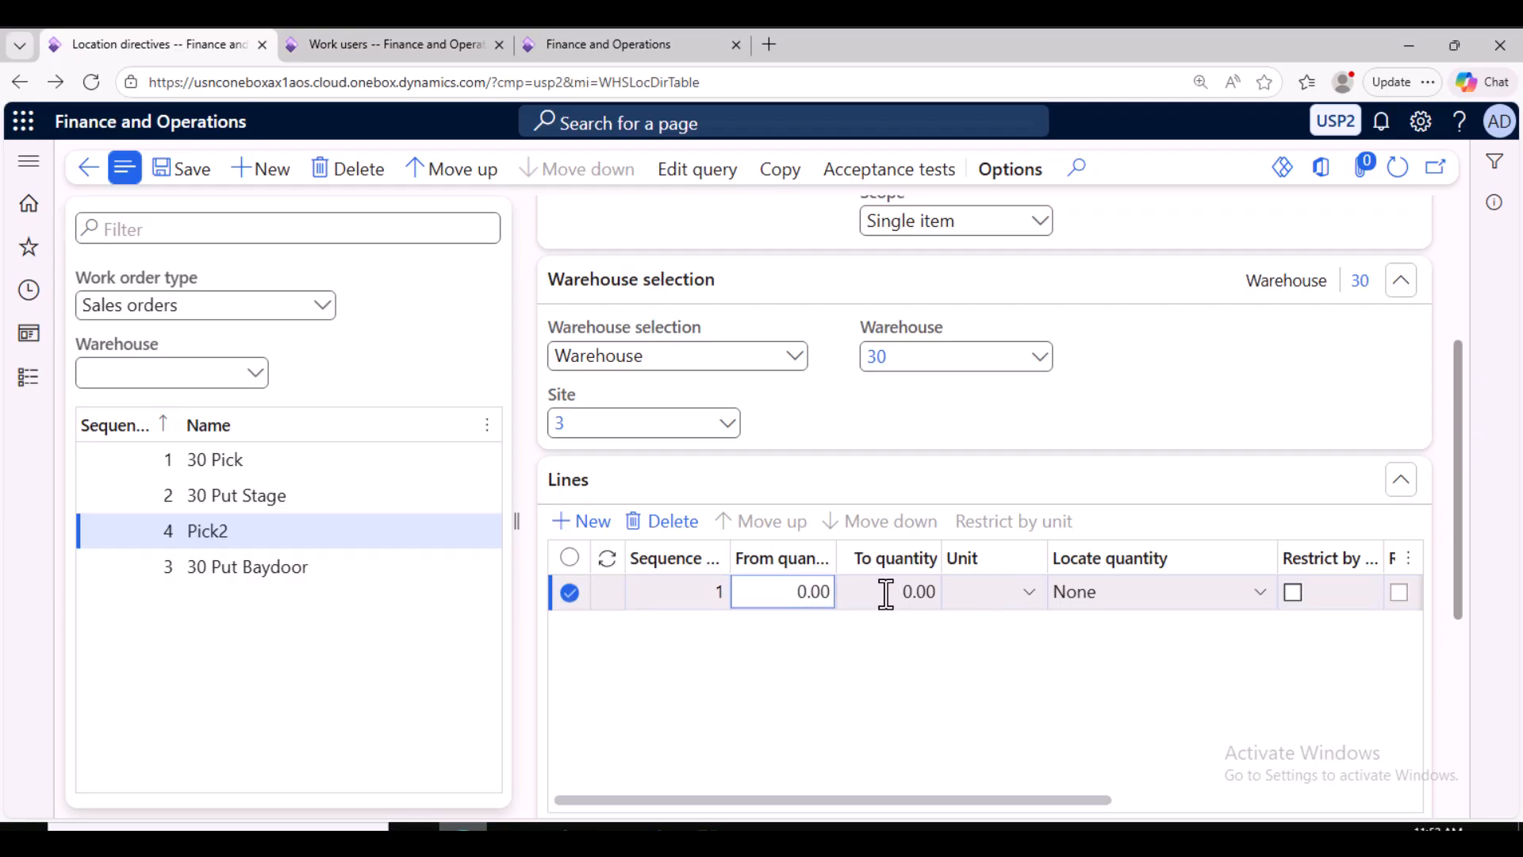
left_click(909, 594)
left_click_drag(914, 595, 885, 592)
type("99")
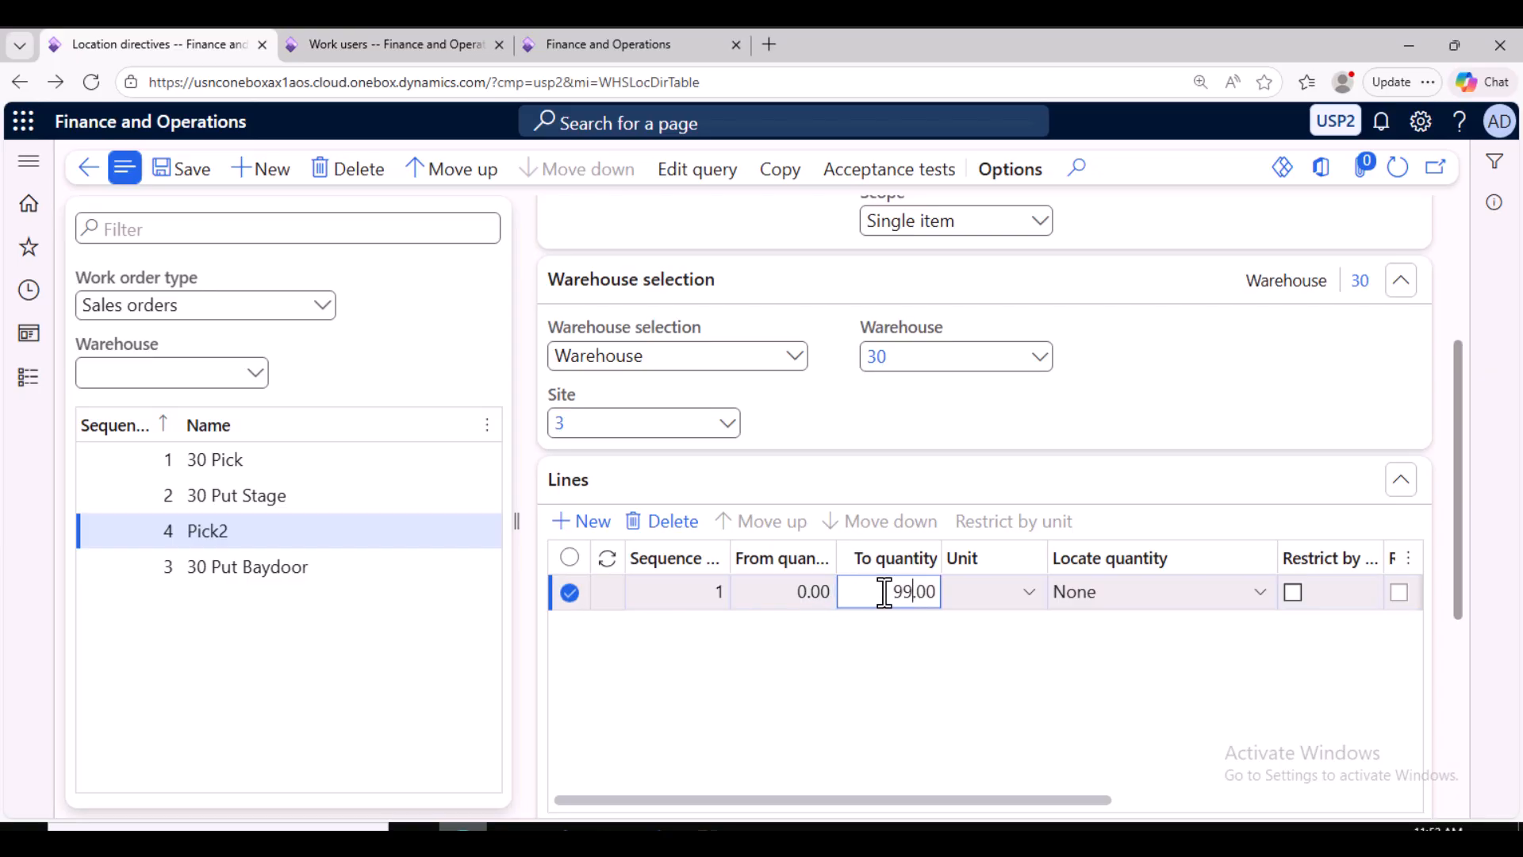
type("99")
left_click_drag(849, 796, 855, 795)
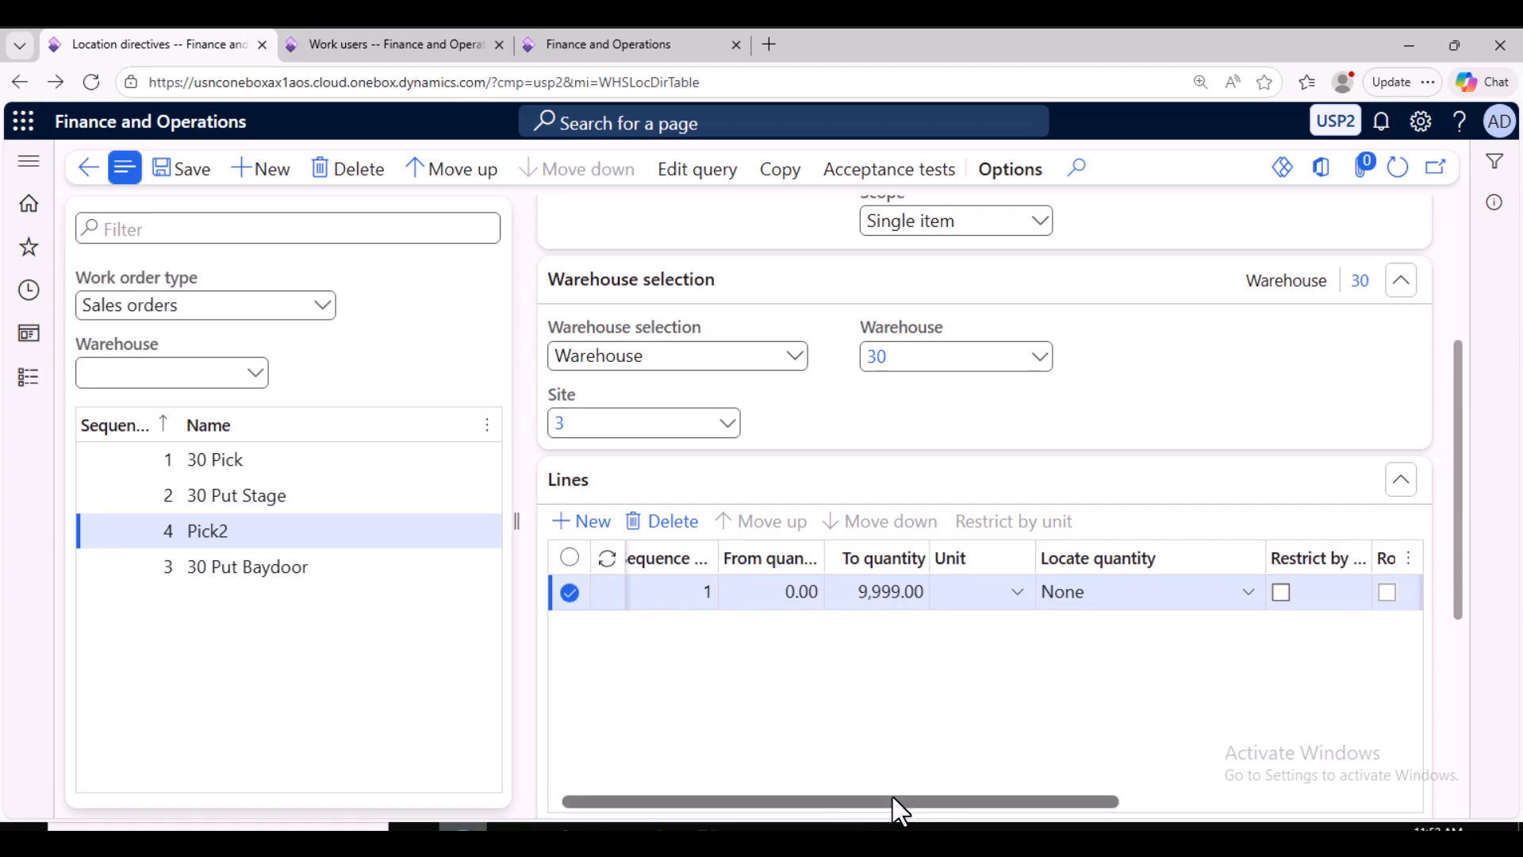
left_click_drag(962, 800, 1302, 765)
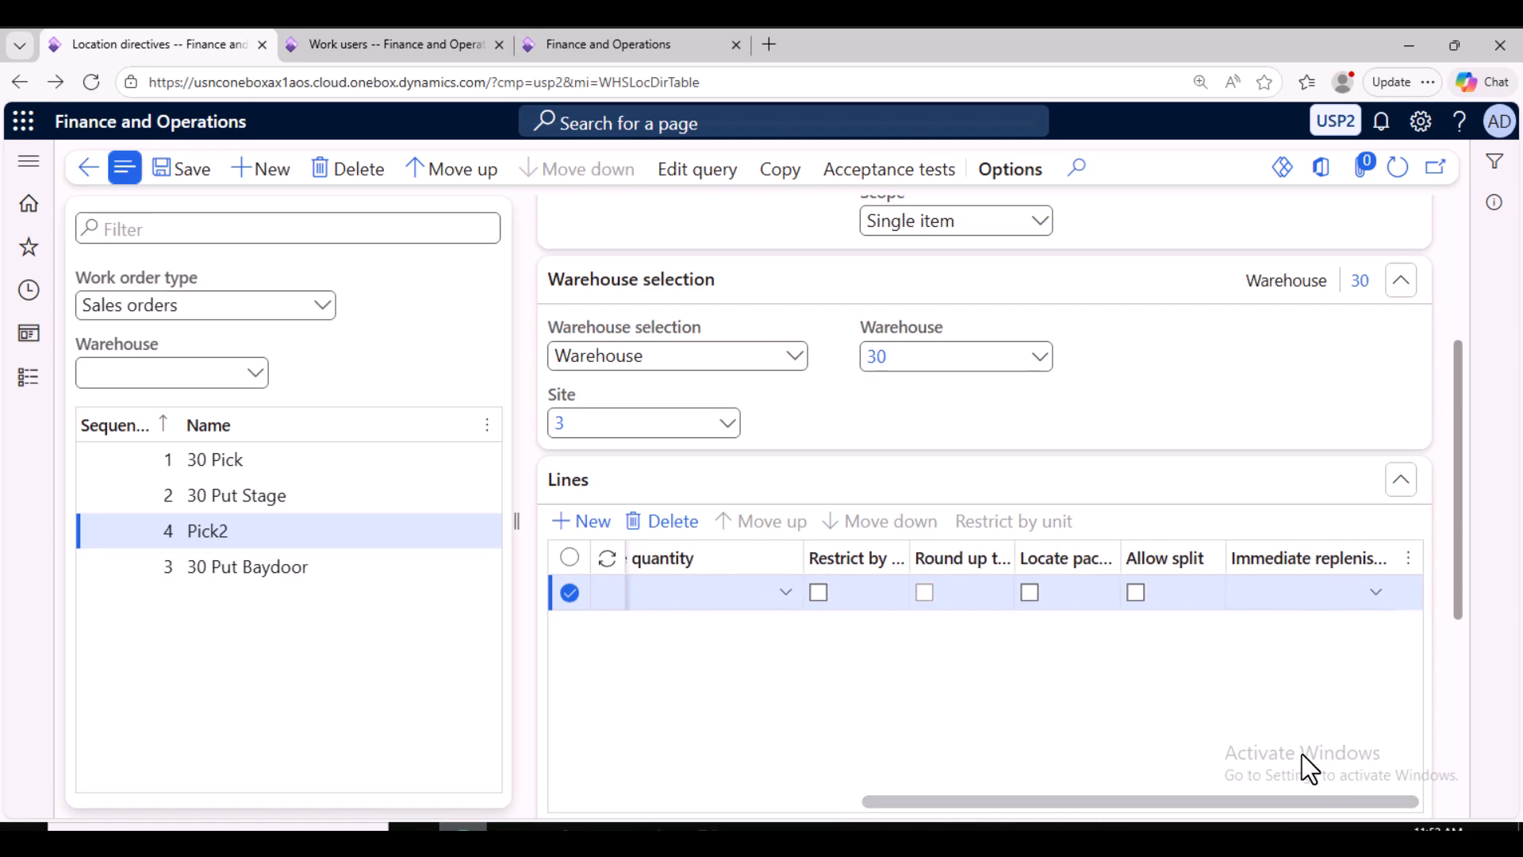
left_click(188, 184)
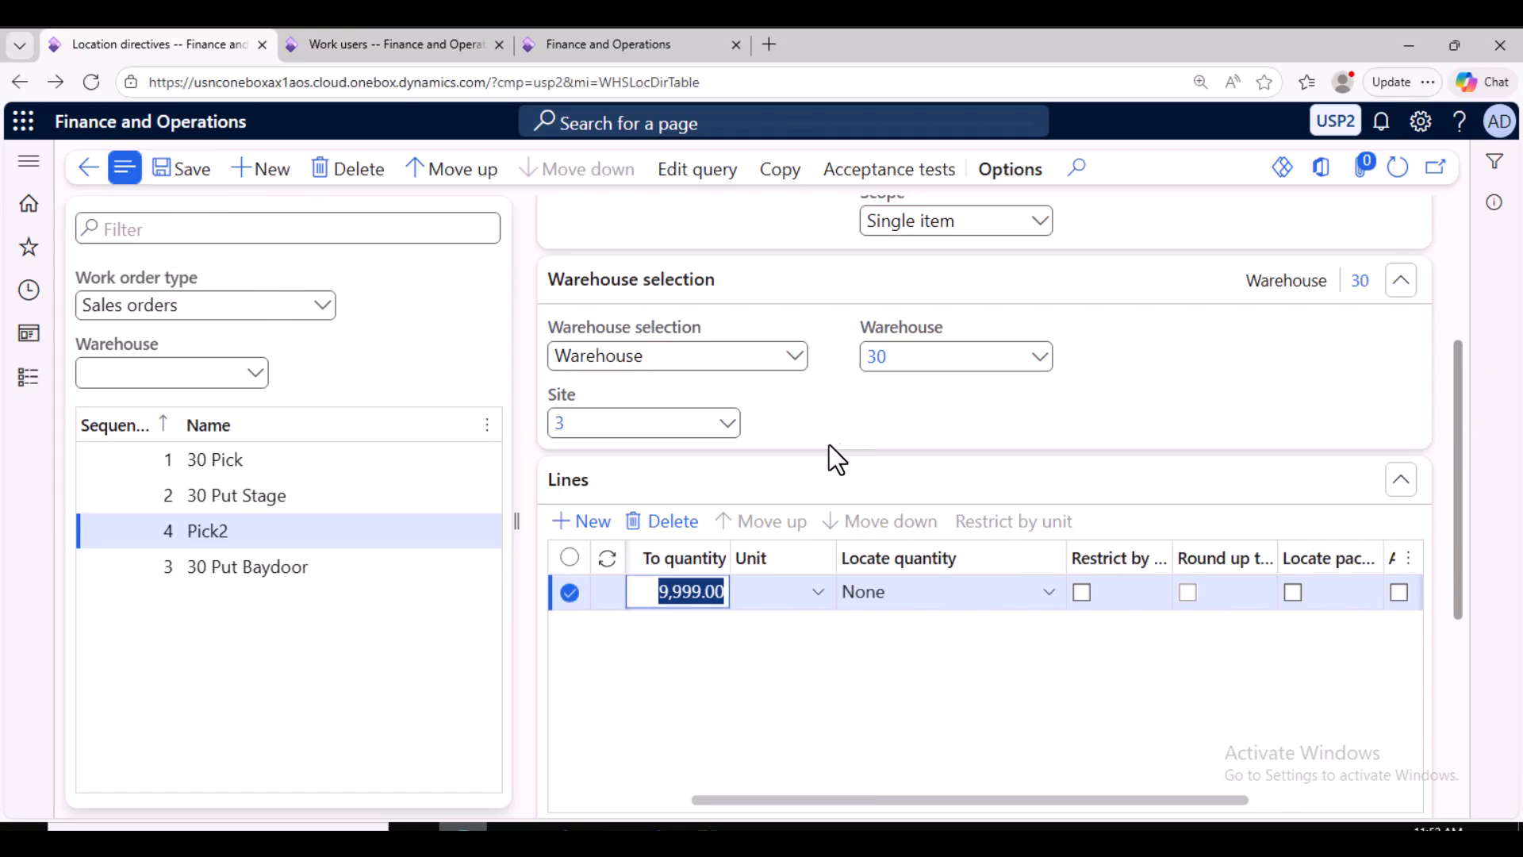
Add a location directive action named Pick with usage Fixed and non-fixed locations, and save it.
scroll(740, 587, "down", 2)
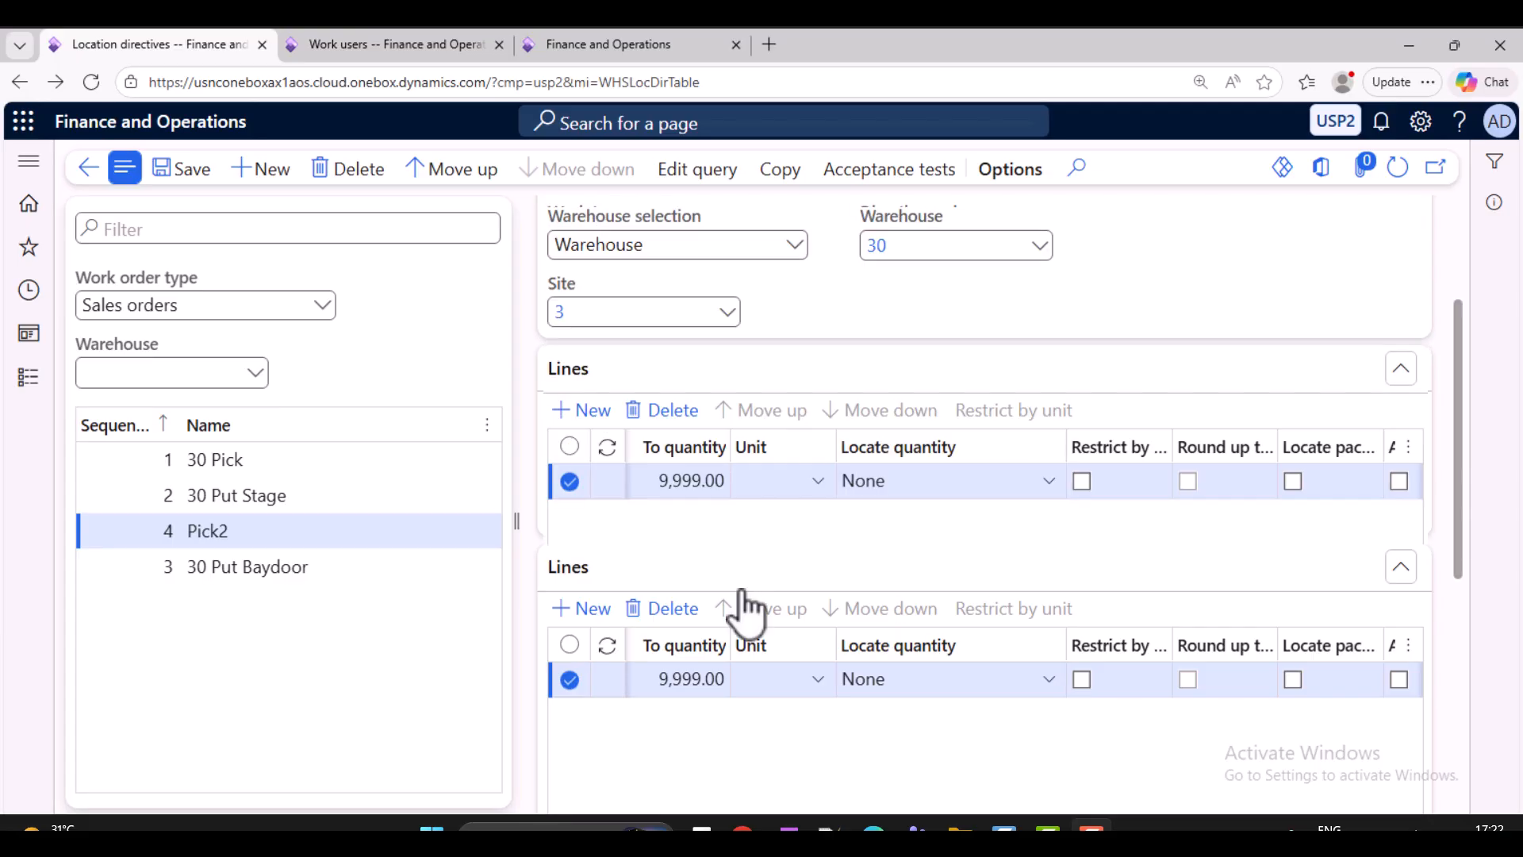
scroll(740, 590, "down", 2)
left_click(576, 604)
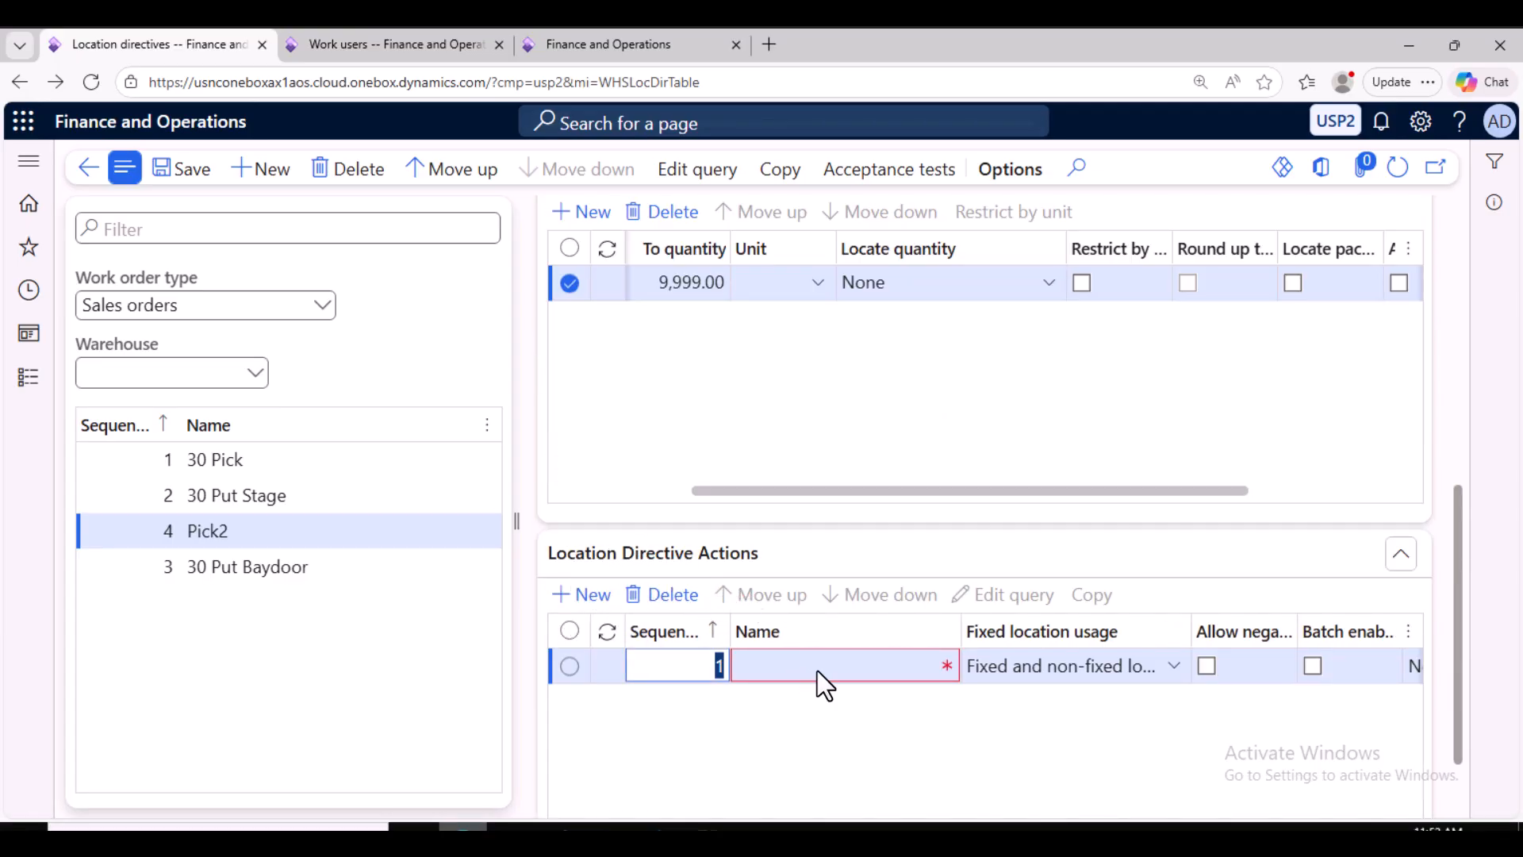
left_click(817, 669)
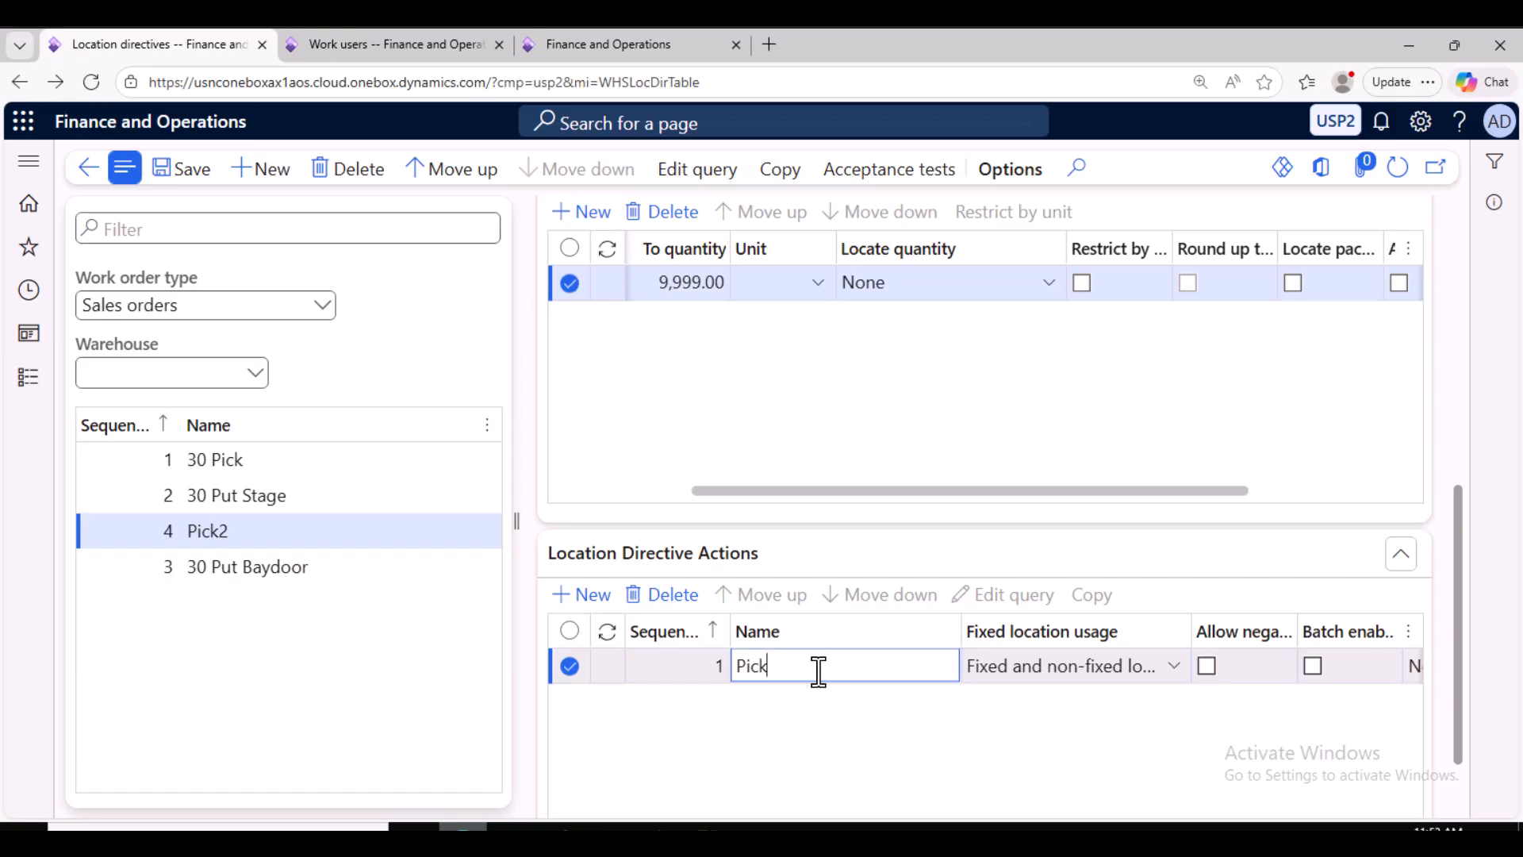
left_click(1173, 665)
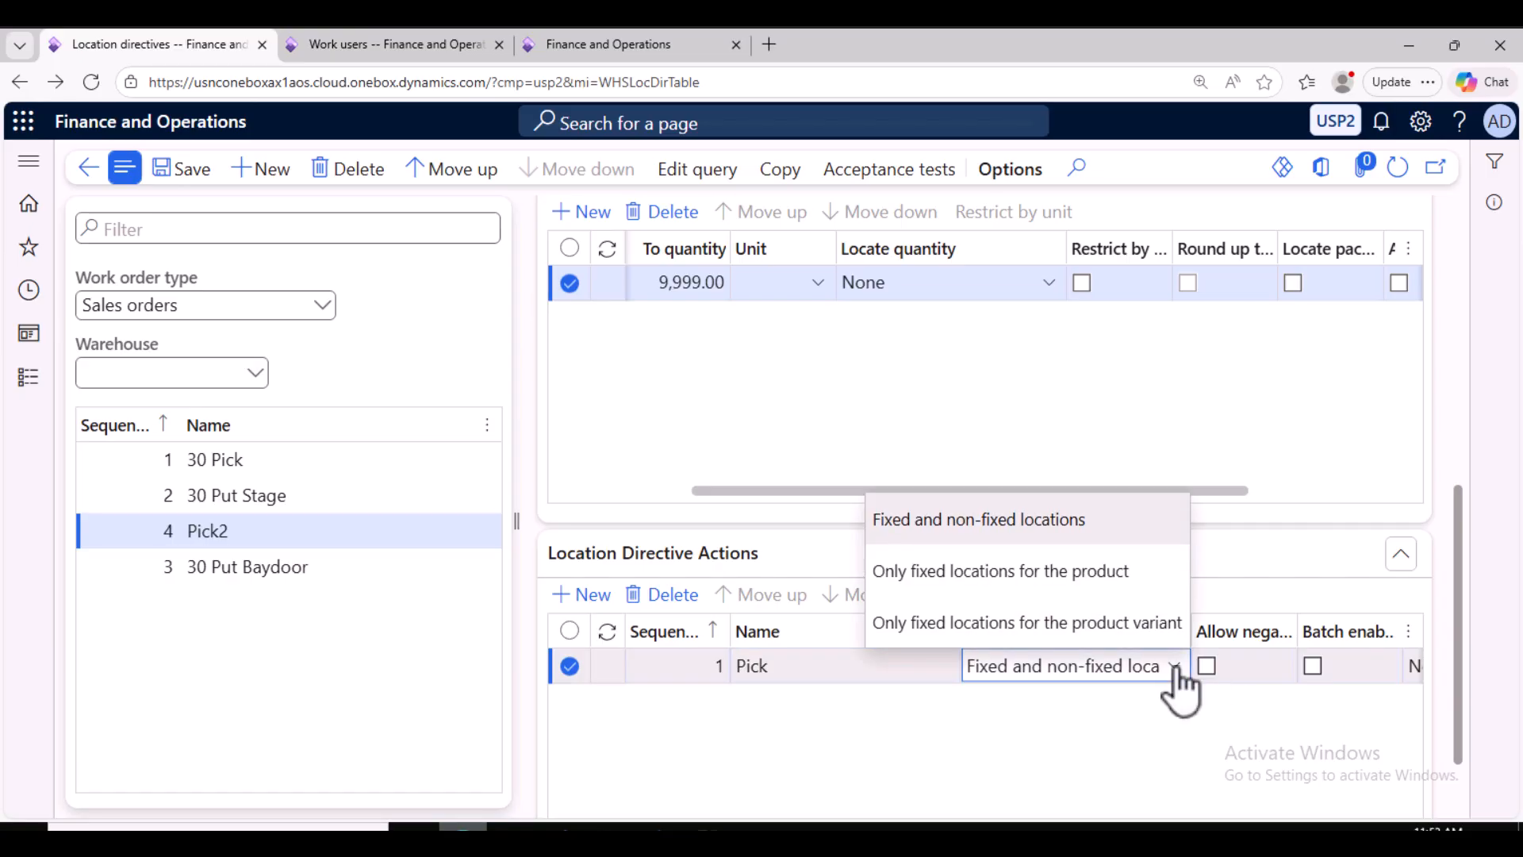
left_click(190, 169)
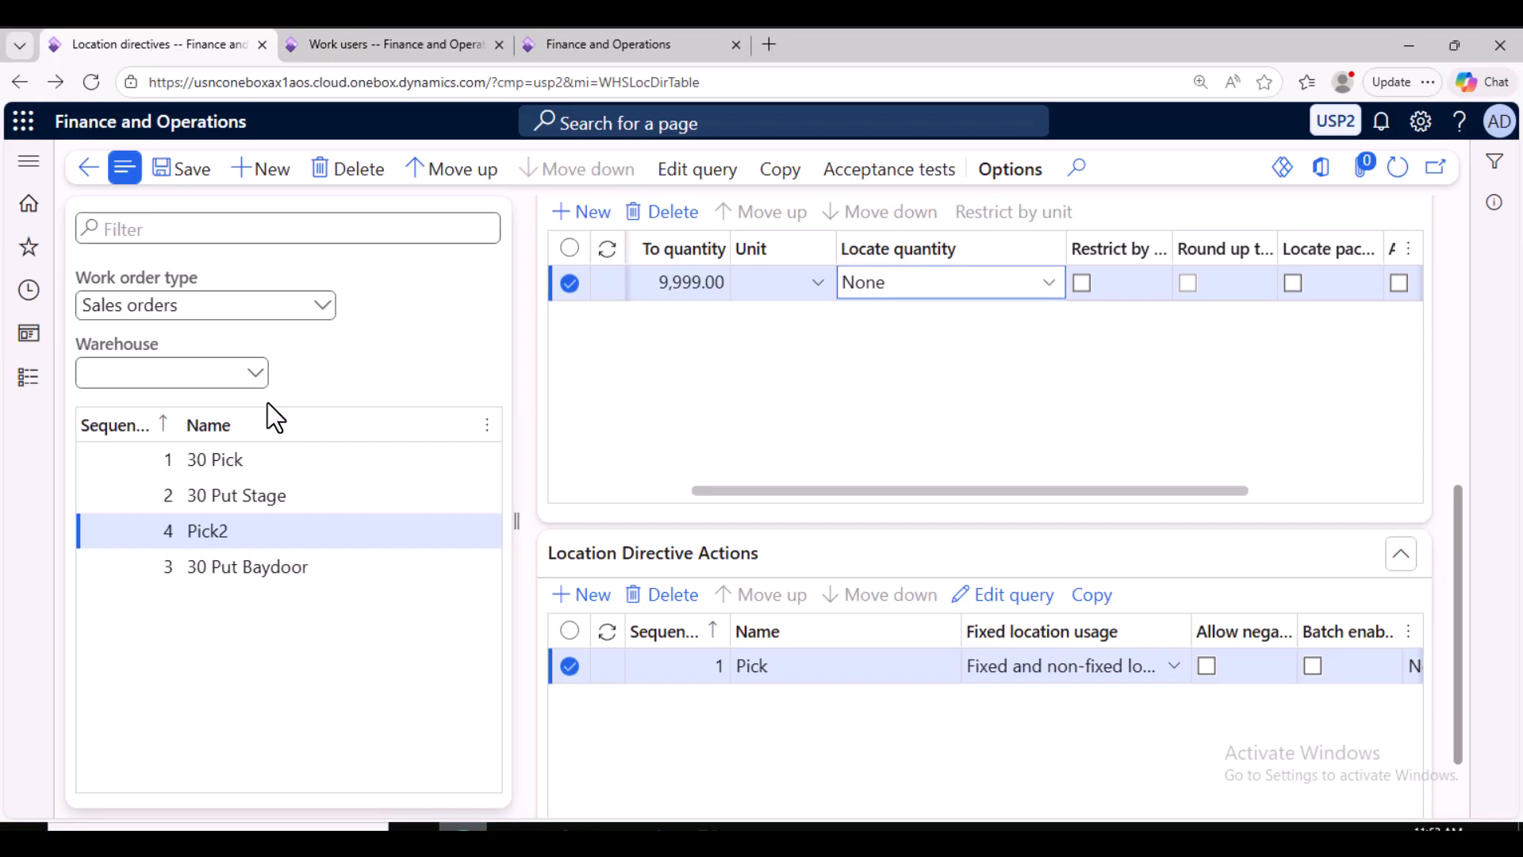
Open Work templates from the Warehouse management work setup and review the existing sales orders template.
left_click(26, 387)
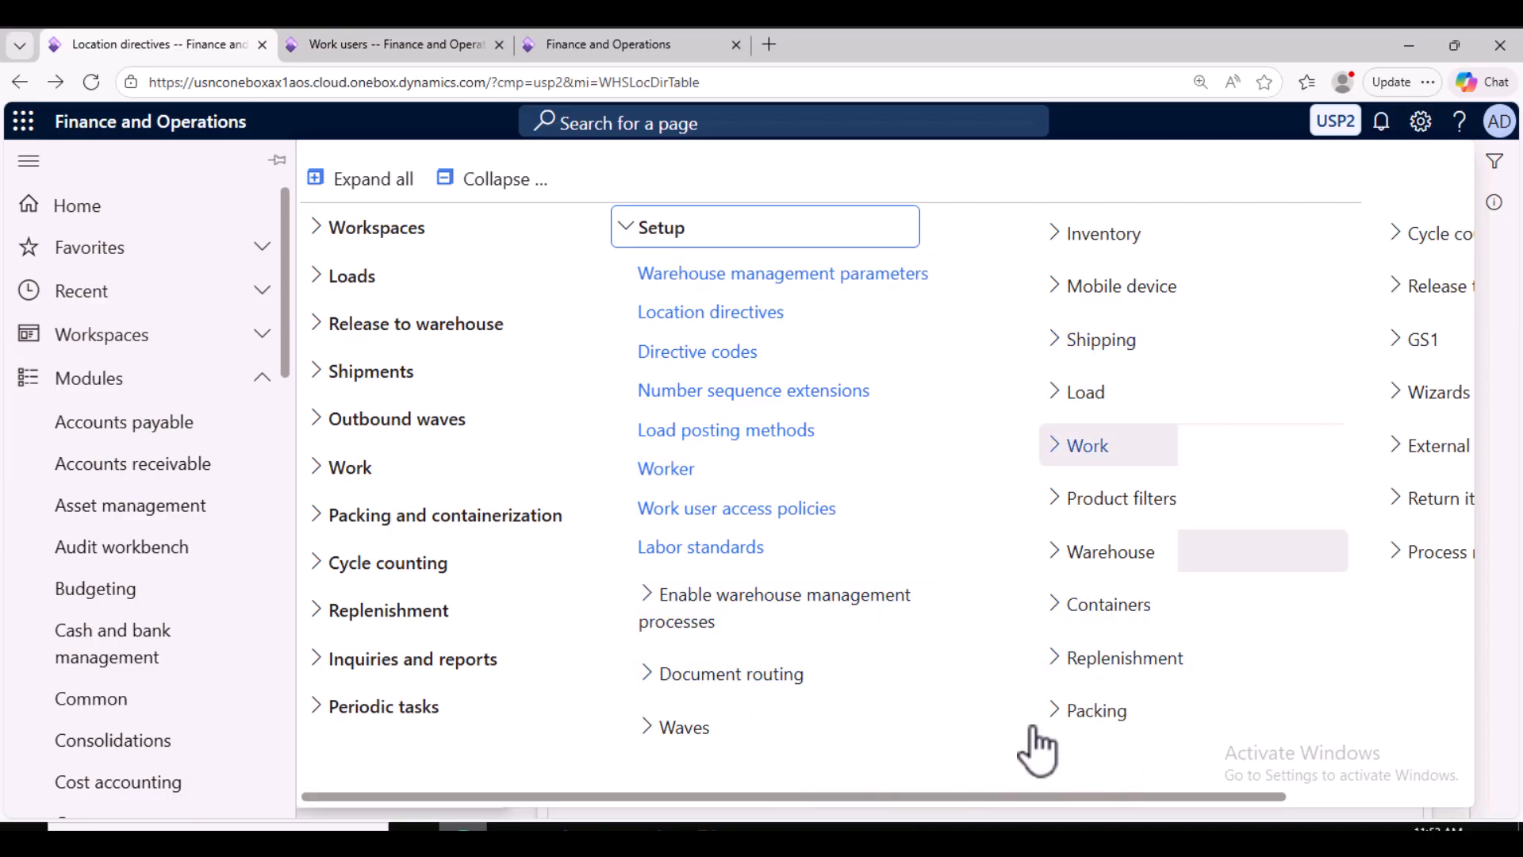
left_click(1069, 451)
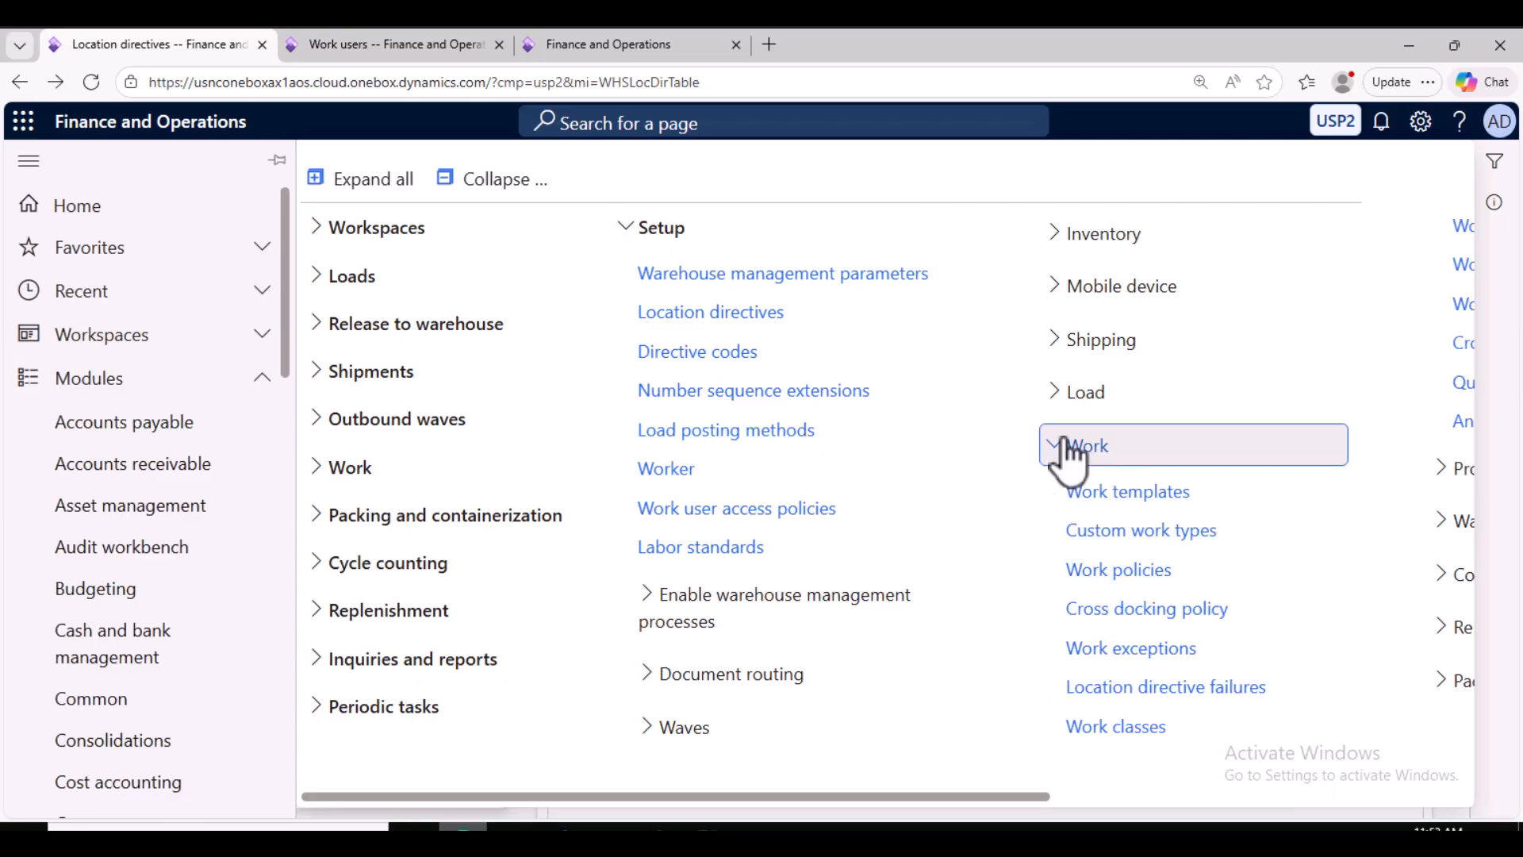
left_click(1110, 512)
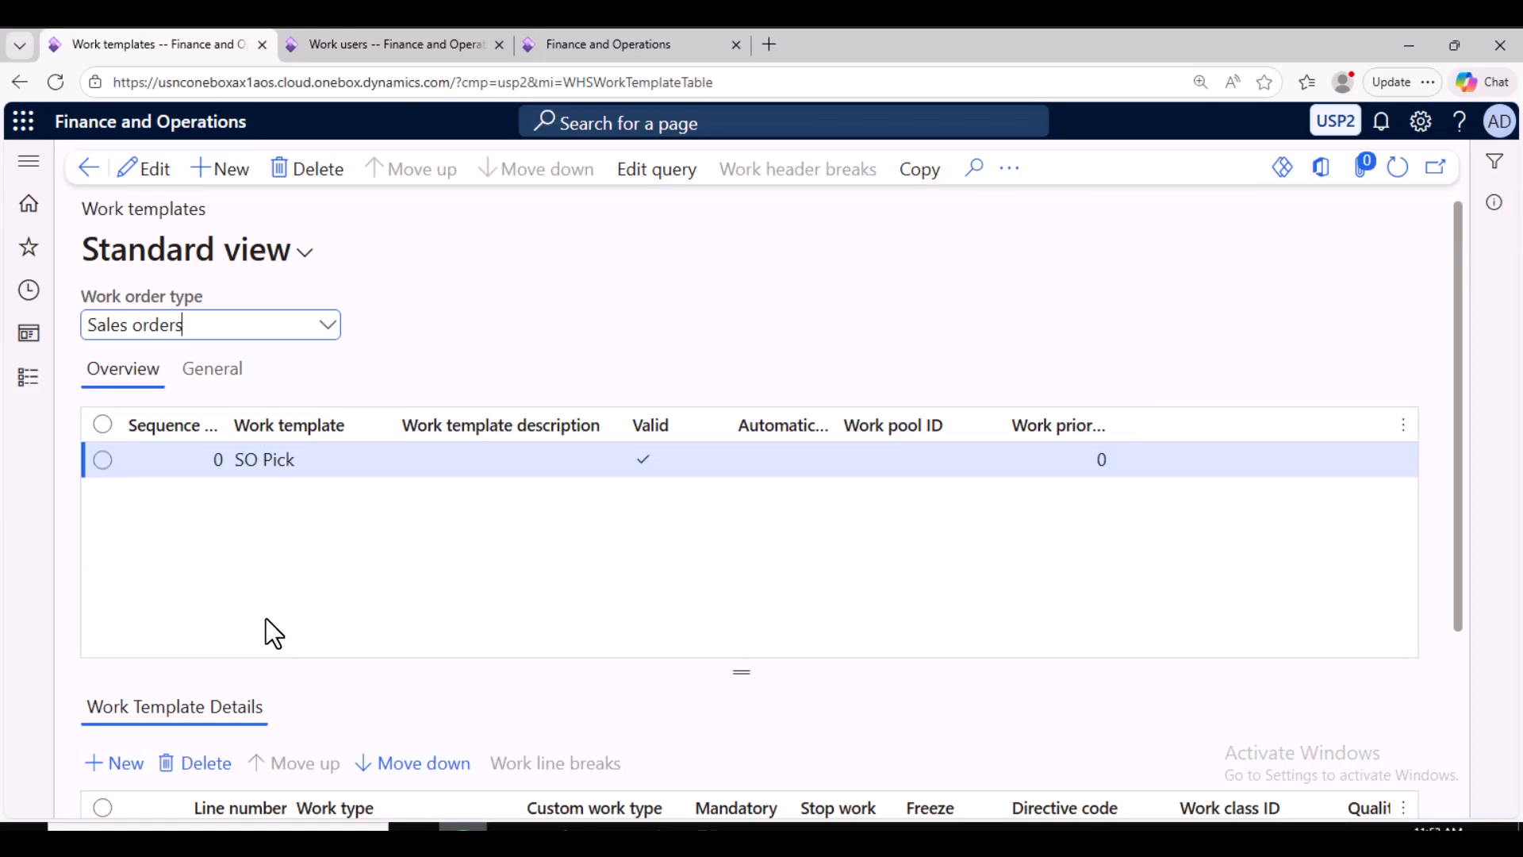
scroll(265, 617, "down", 3)
scroll(349, 535, "up", 3)
Create and save a sales orders work template named So Pick2.
left_click(240, 170)
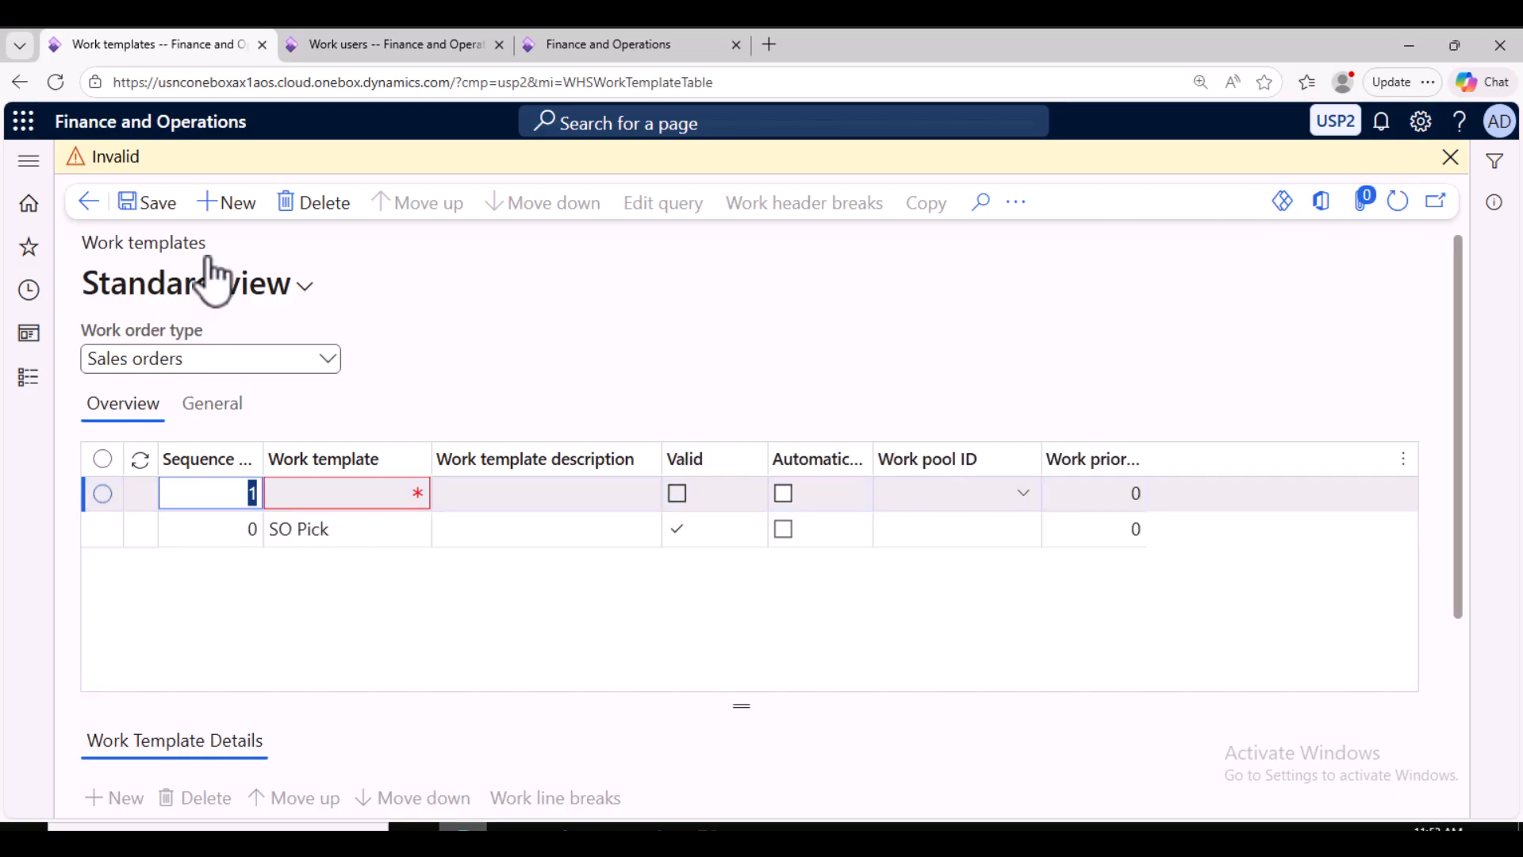
left_click(332, 496)
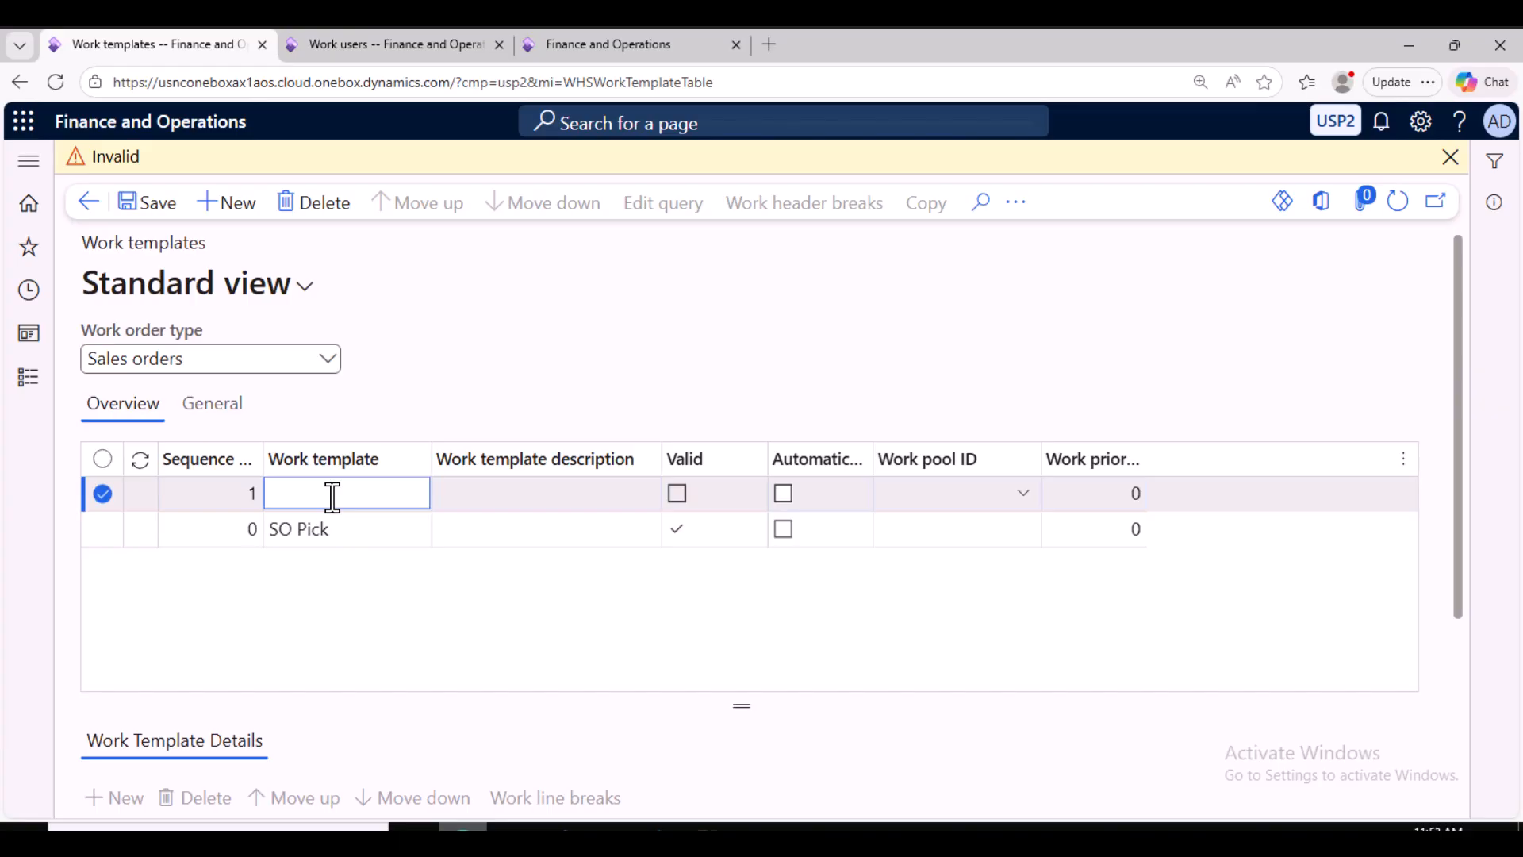
type("So Pick2")
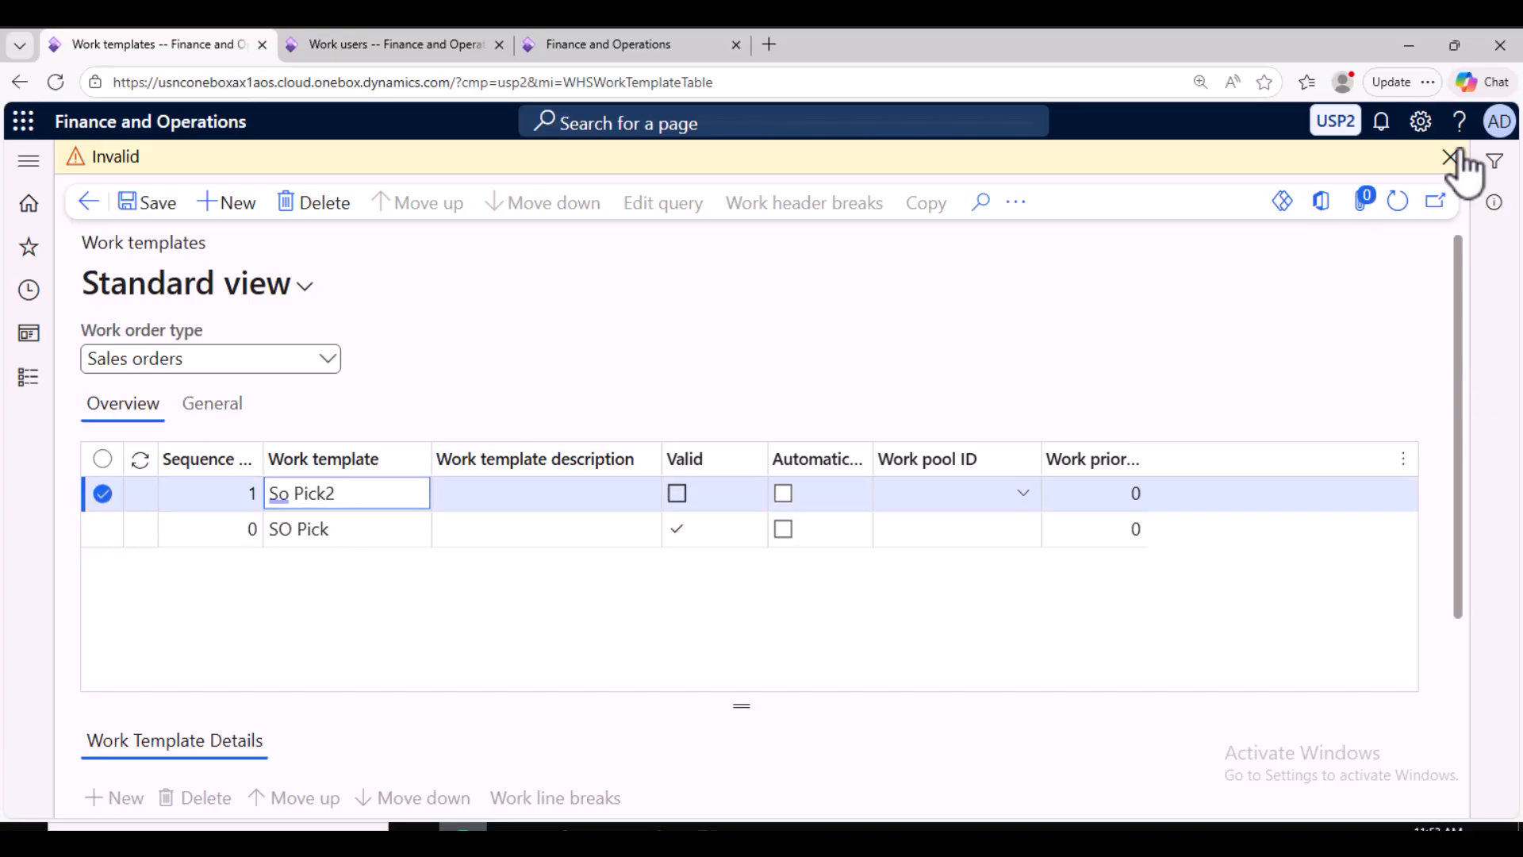
left_click(1450, 156)
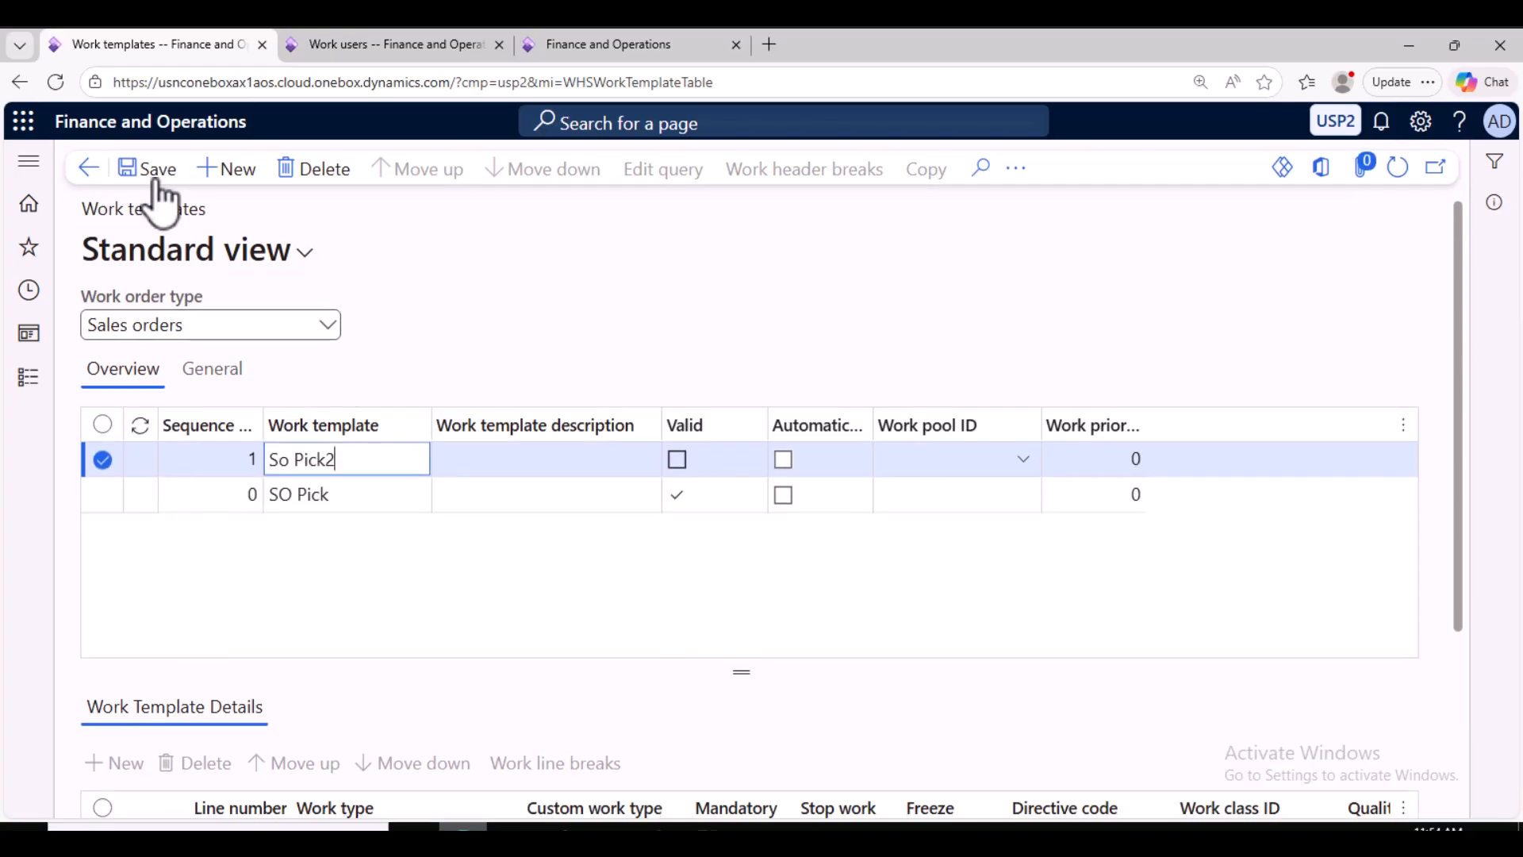
left_click(151, 172)
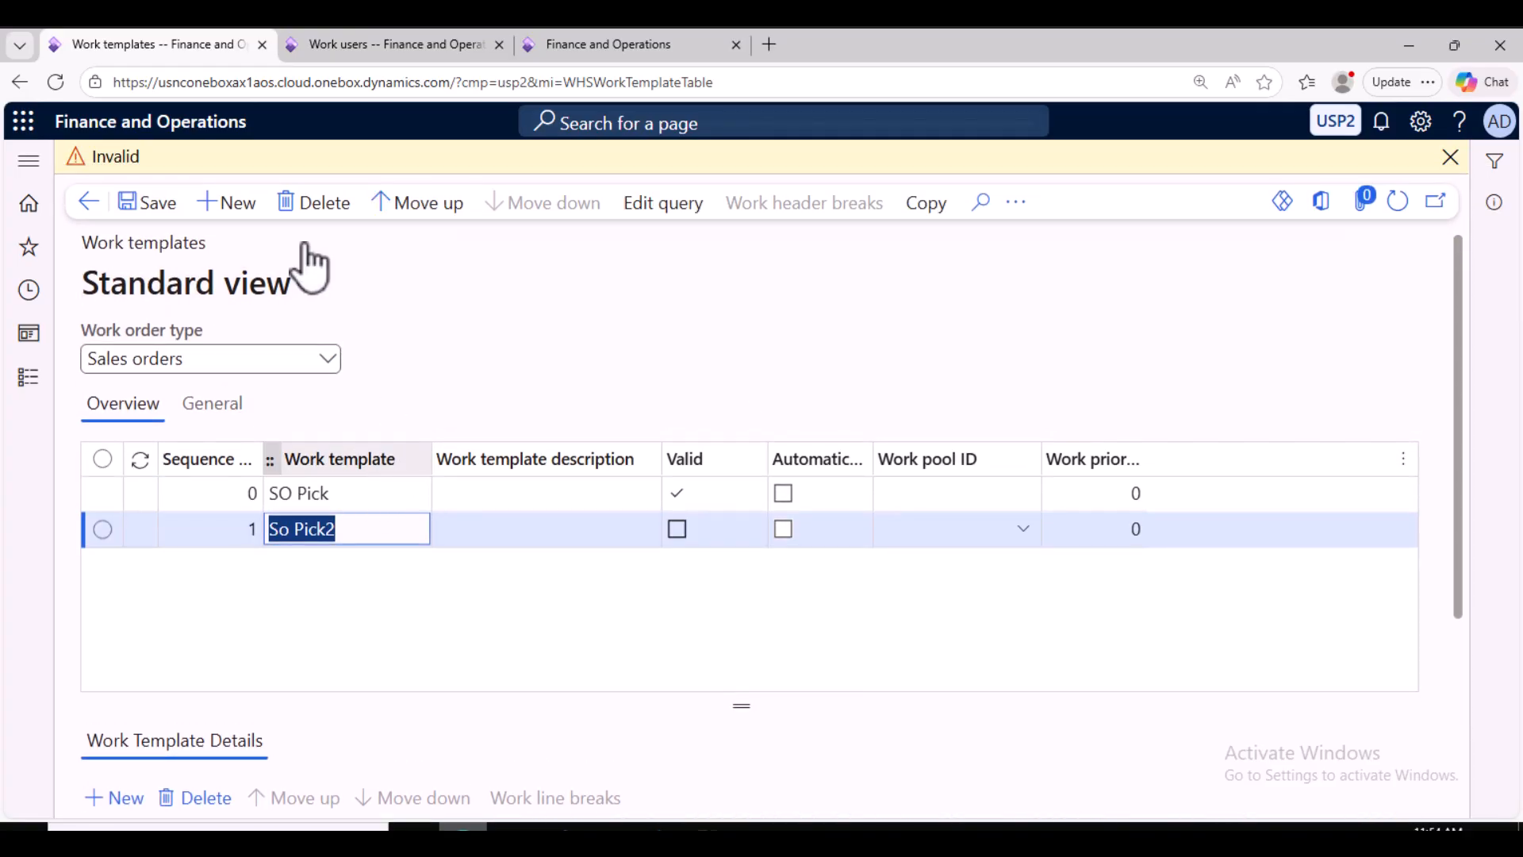
Add a detail line to the So Pick2 template with work type Pick and work class SO Pick.
scroll(561, 595, "down", 3)
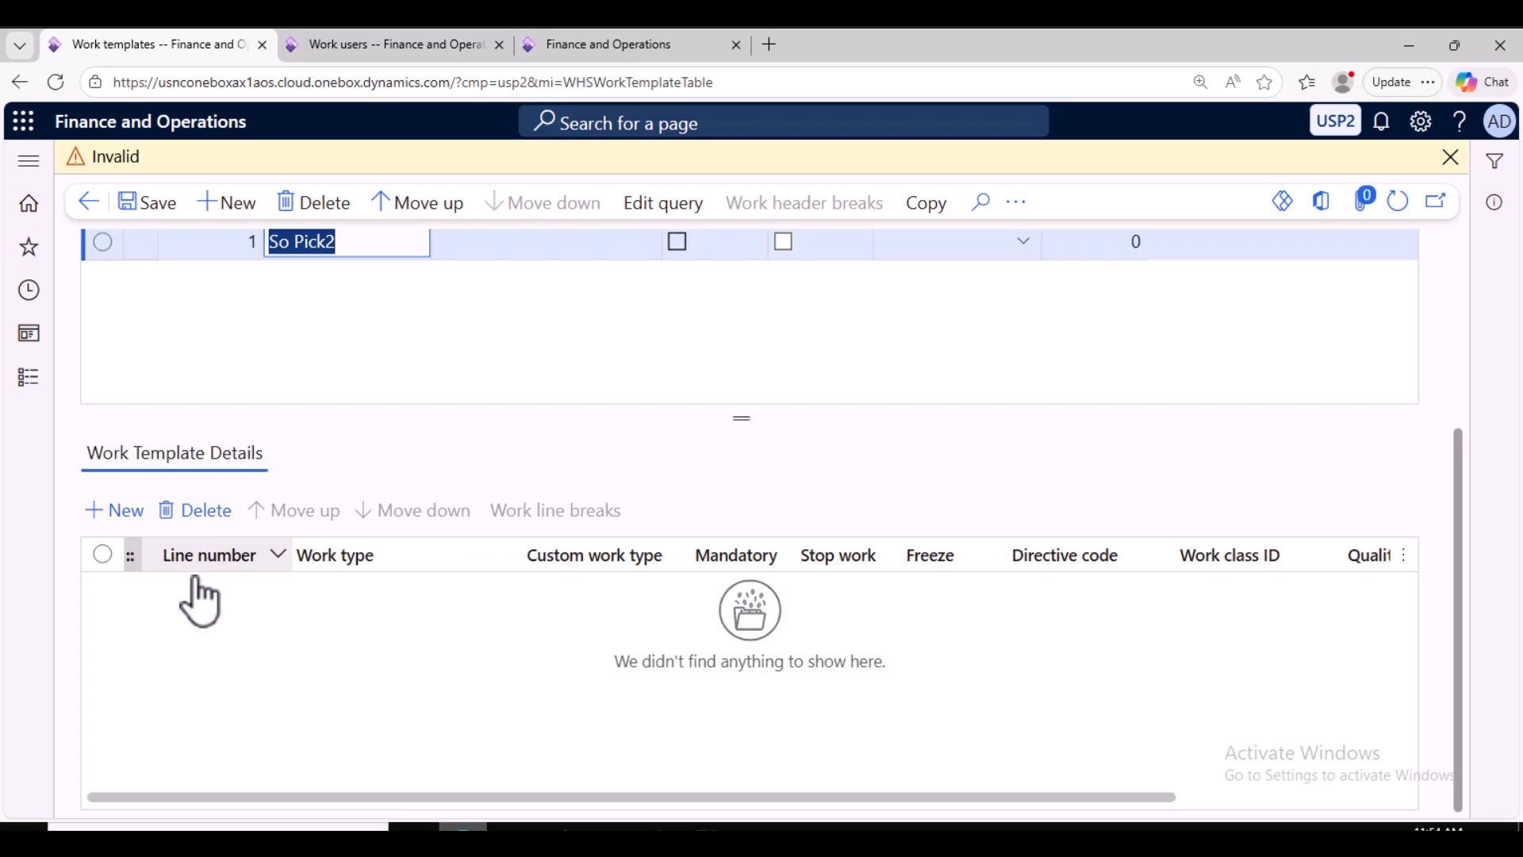
left_click(115, 512)
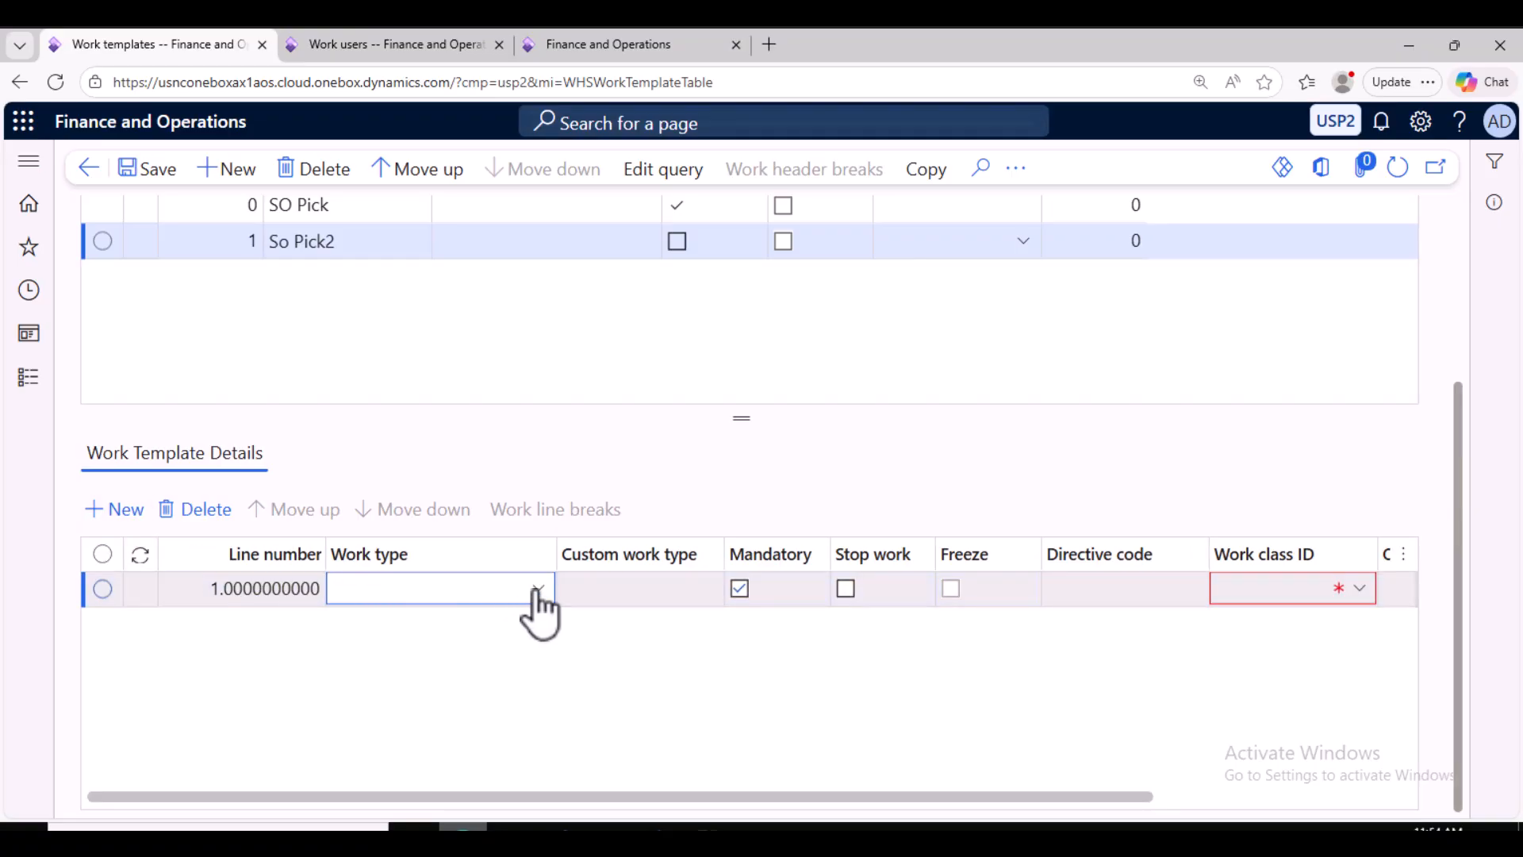
left_click(537, 589)
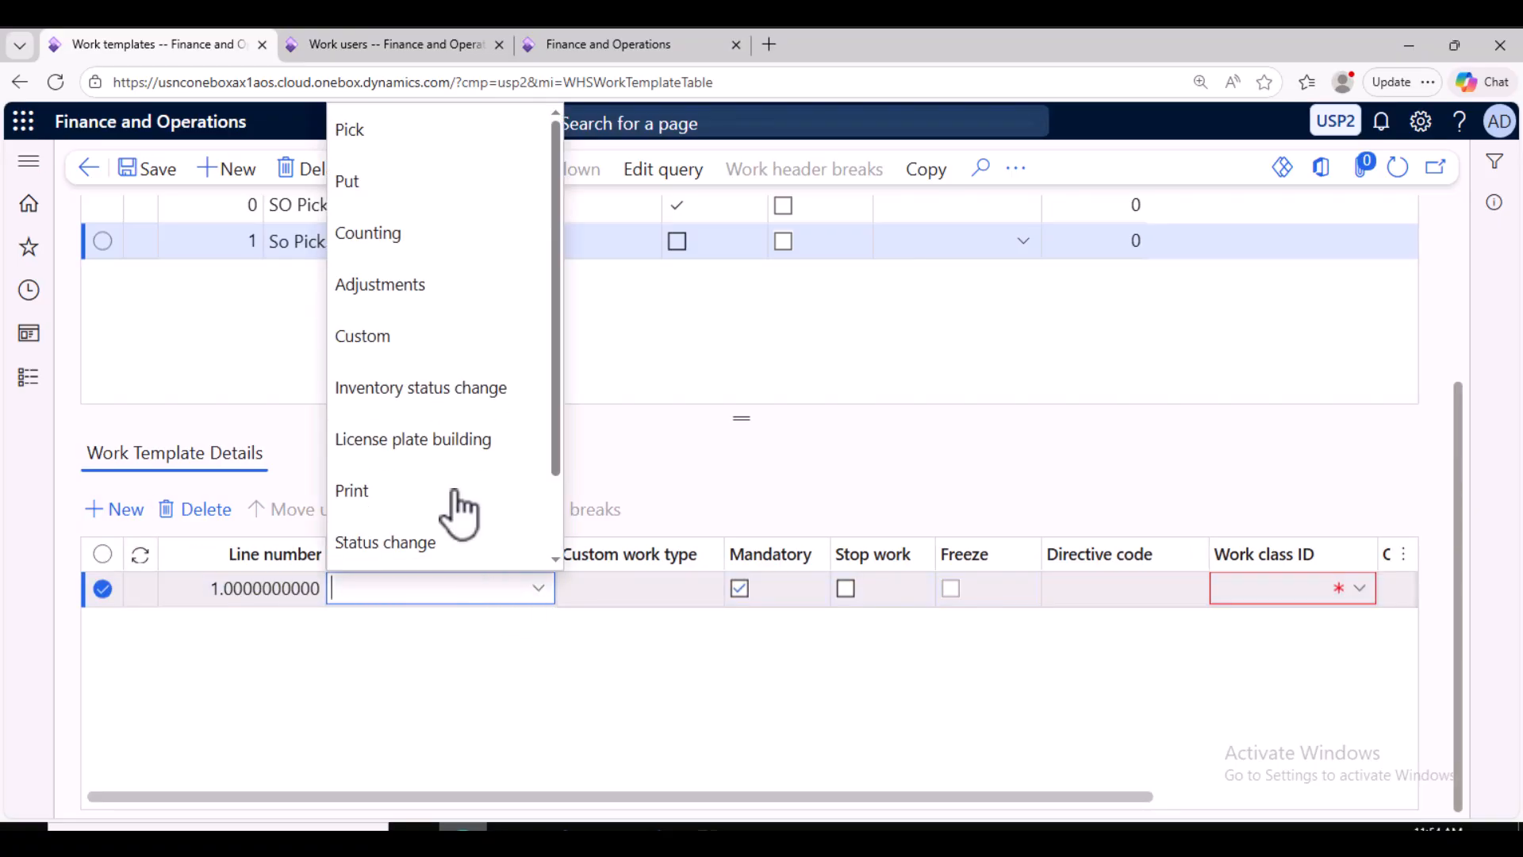
left_click(364, 136)
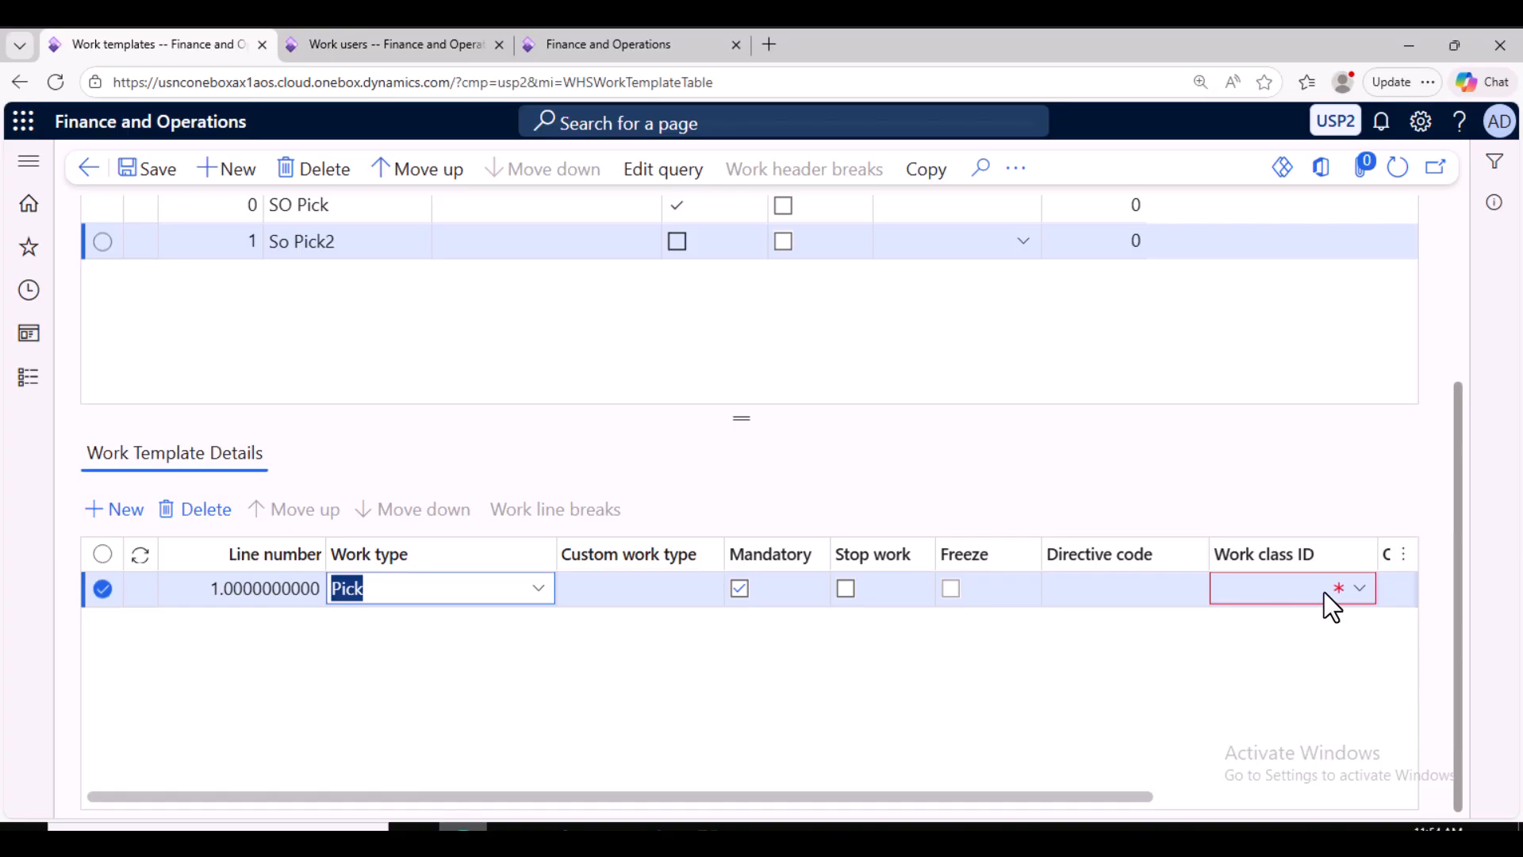
left_click(1358, 588)
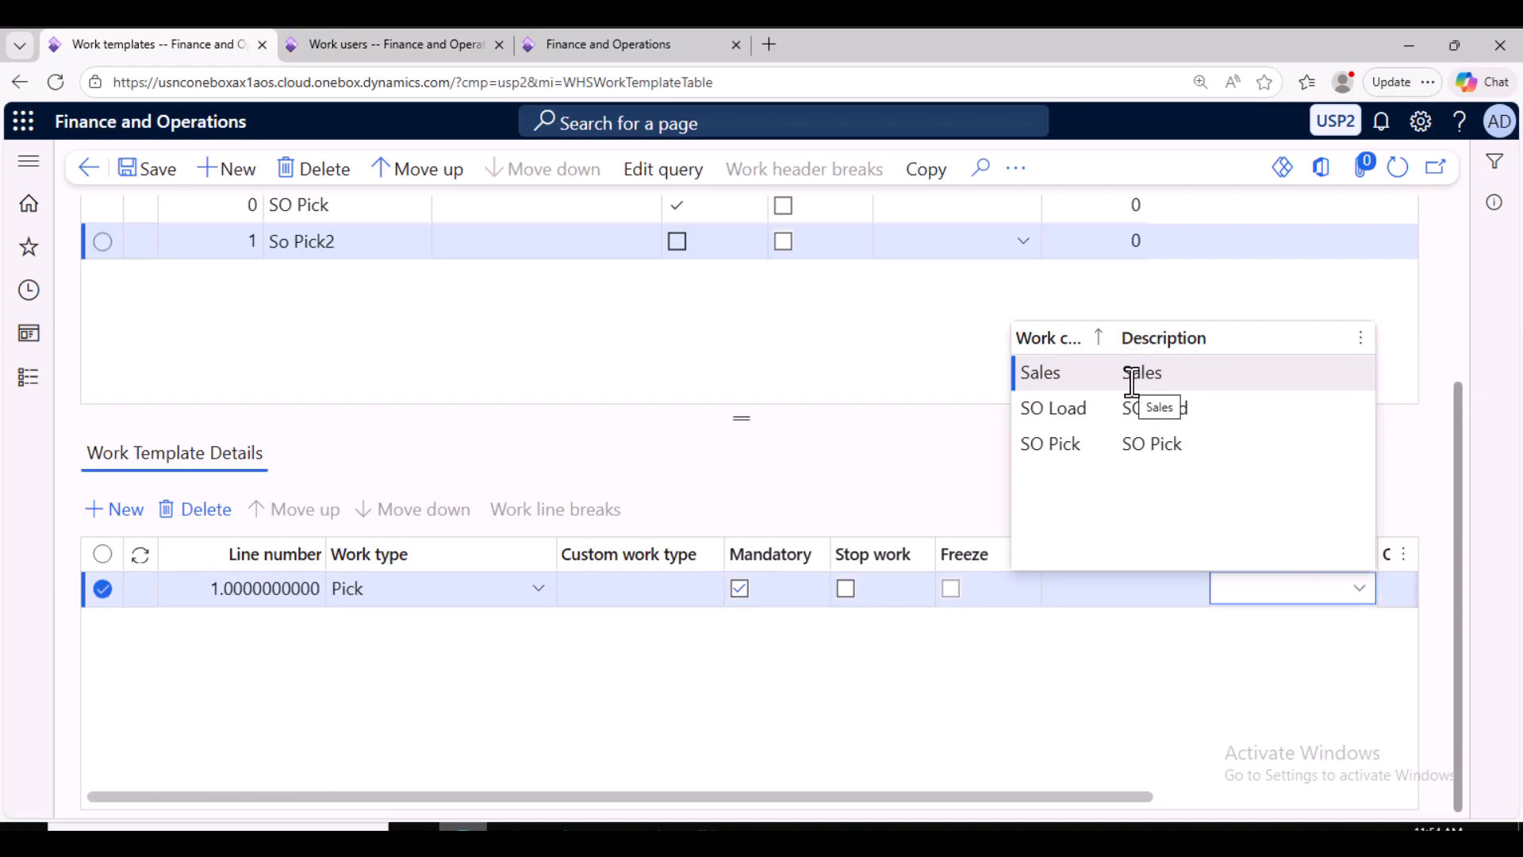
left_click(1092, 444)
left_click_drag(1054, 795, 697, 777)
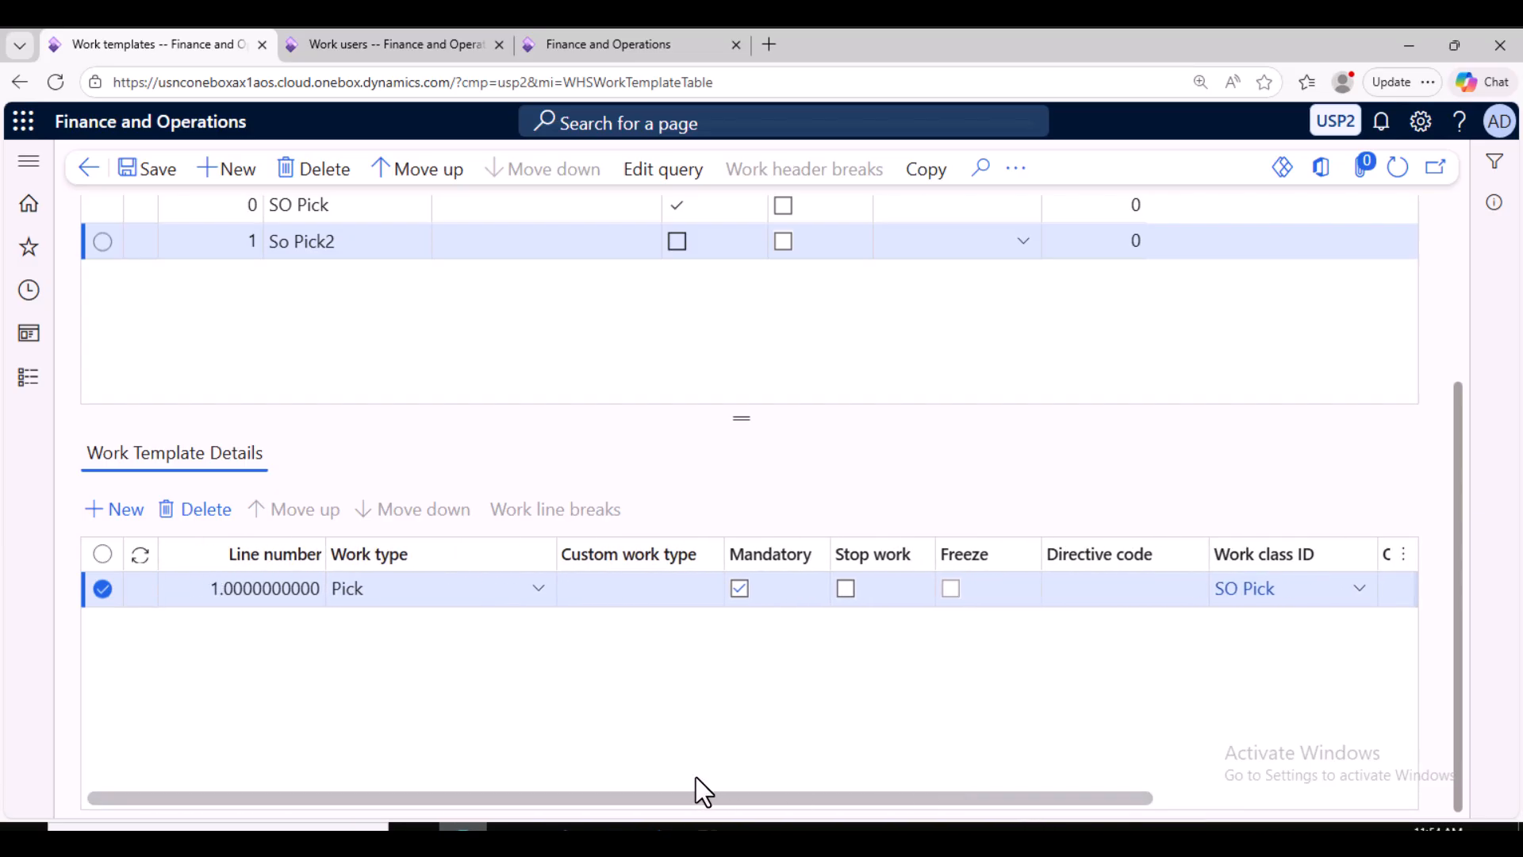
Add a second detail line to the So Pick2 template with work type Put and work class SO Pick, and save it.
left_click(115, 511)
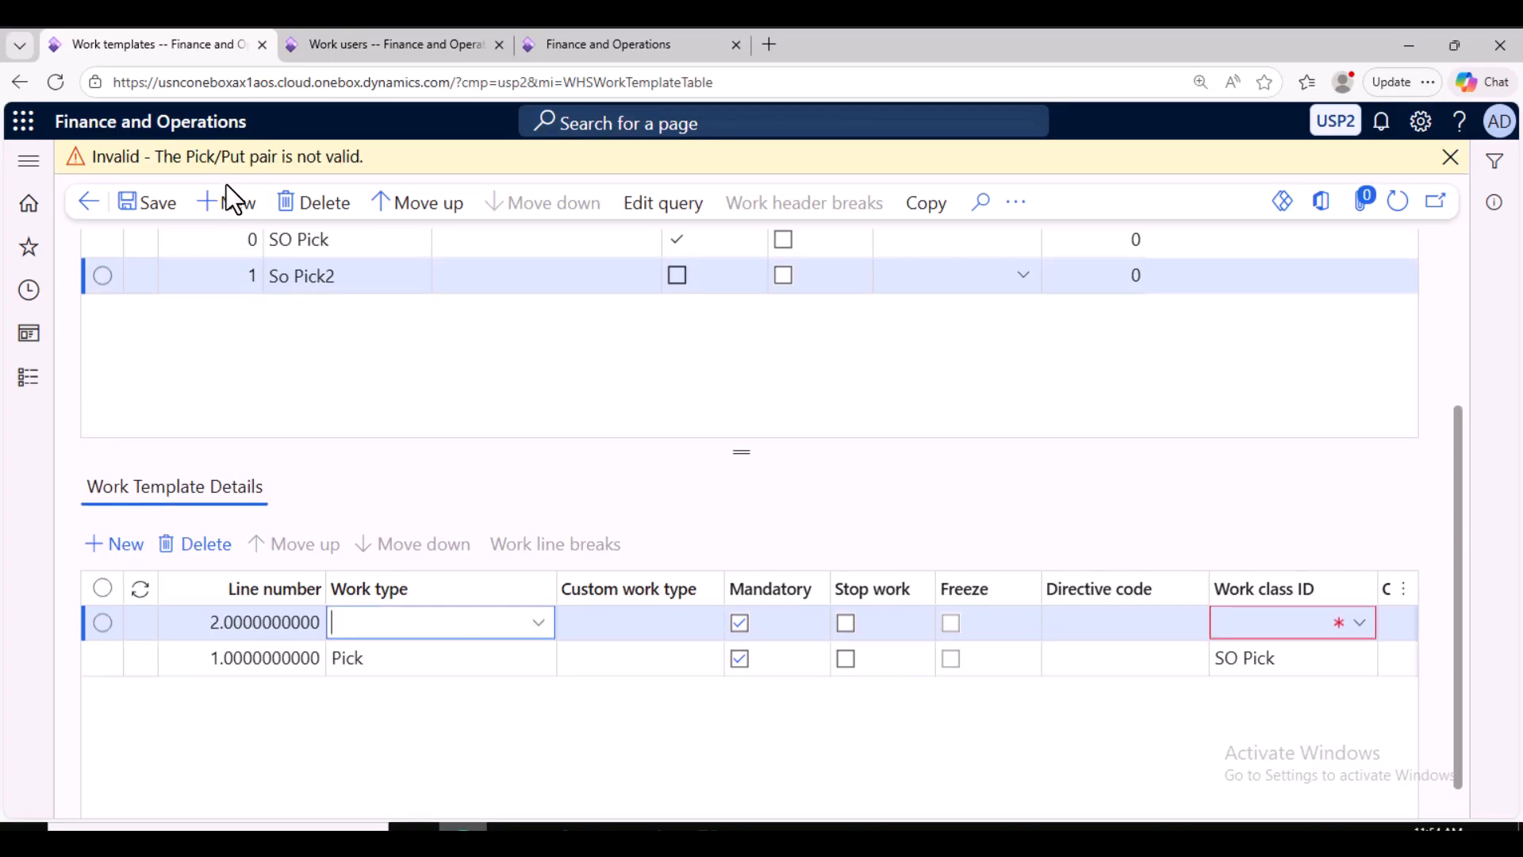
left_click(533, 626)
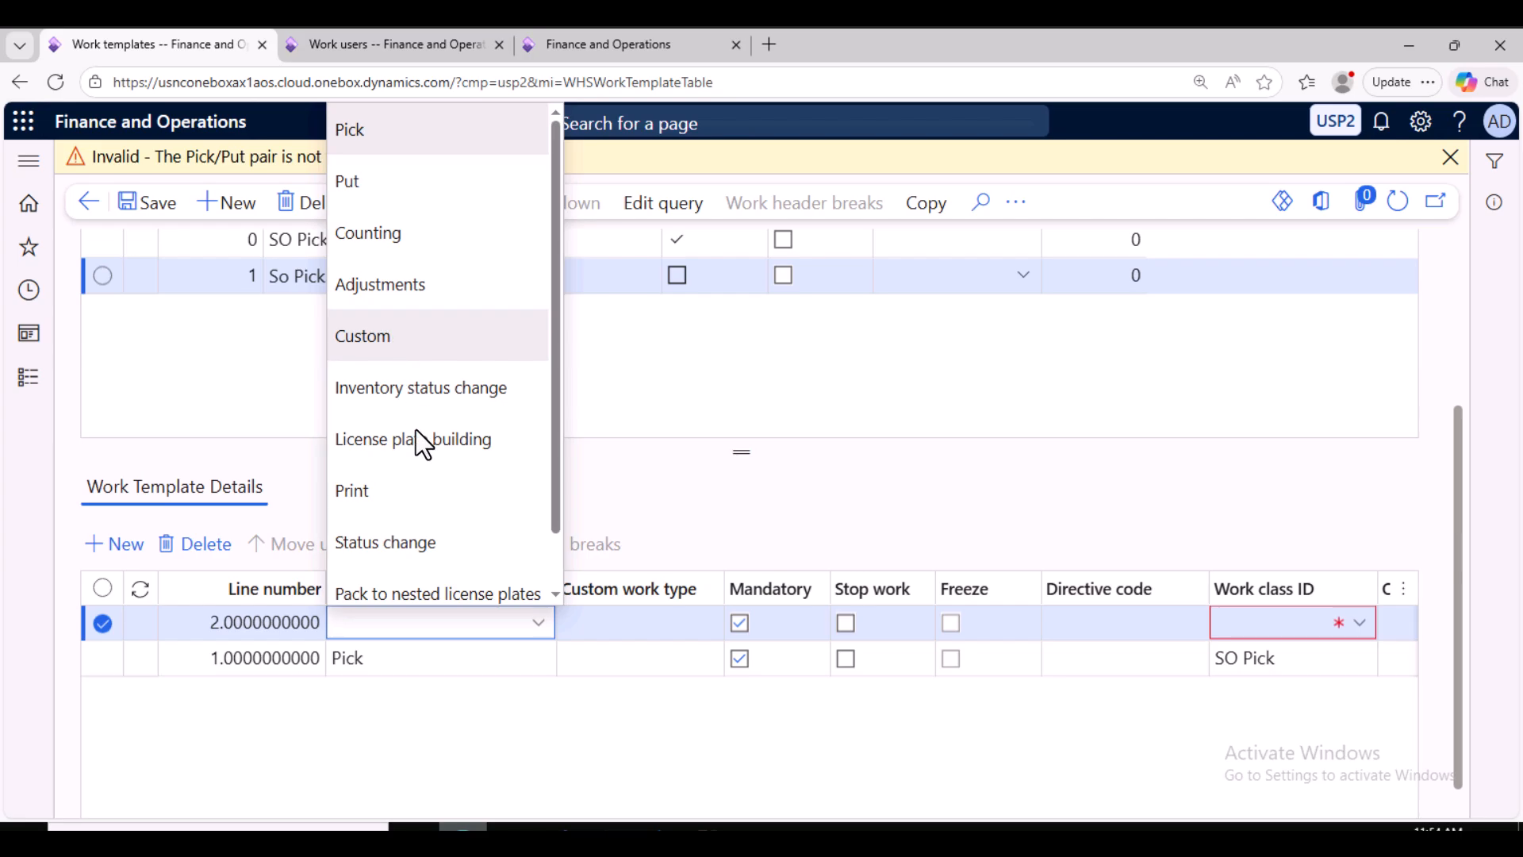
left_click(377, 188)
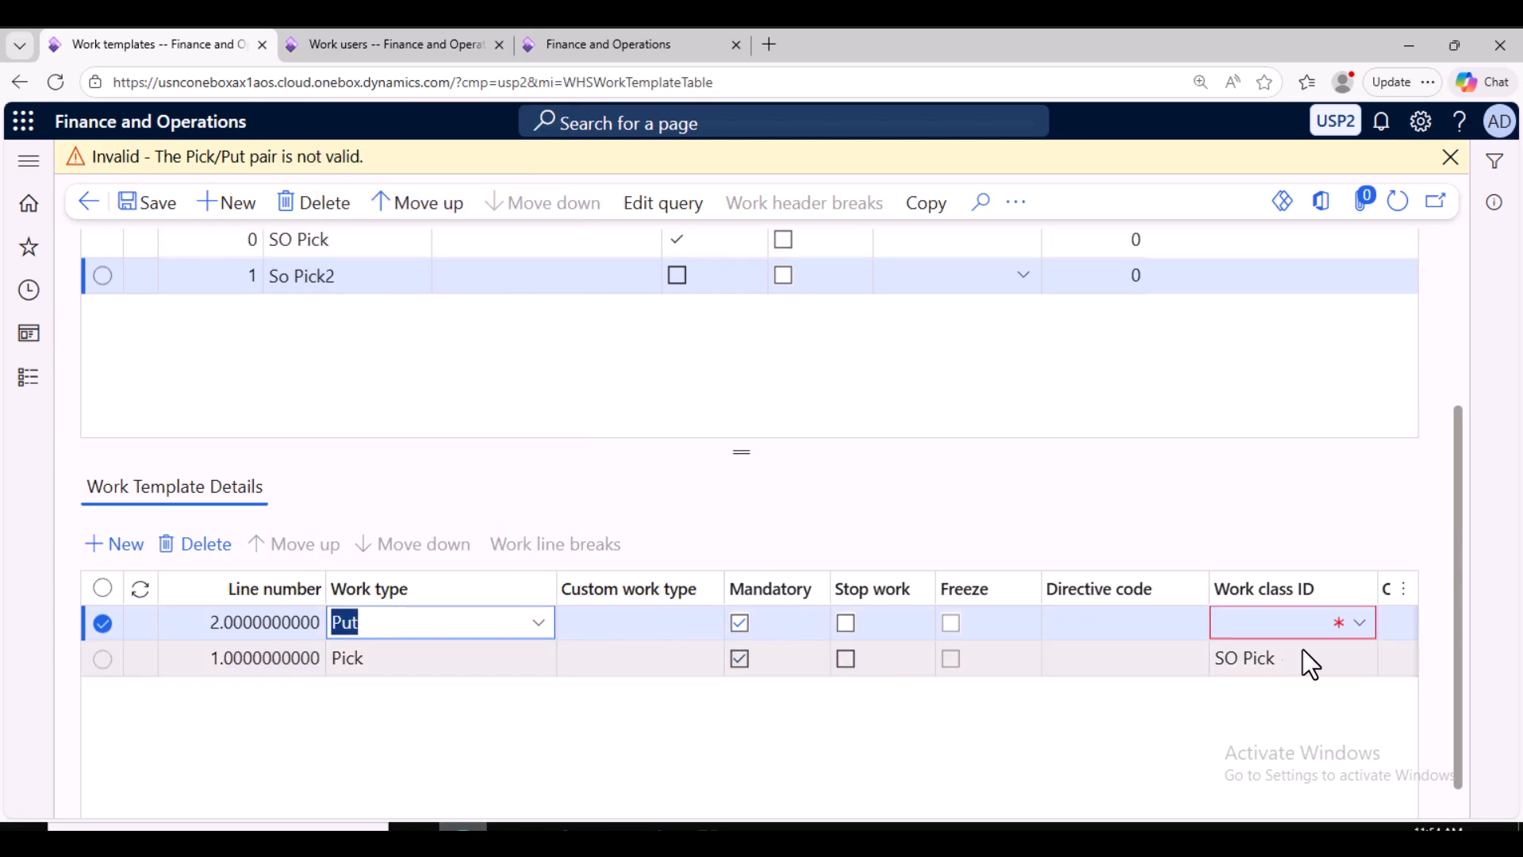
left_click(1297, 618)
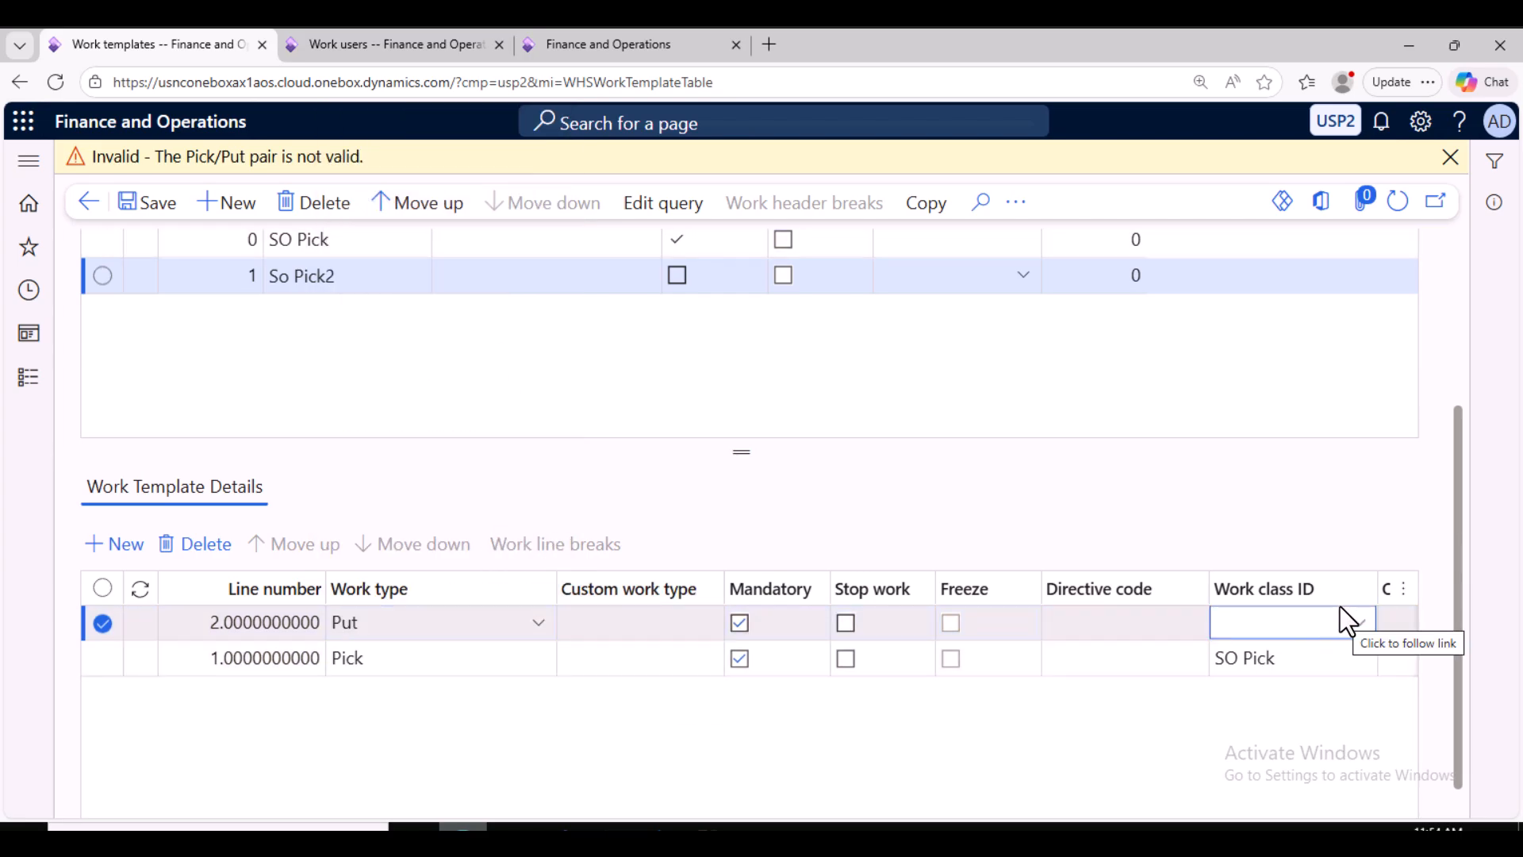
left_click(1358, 624)
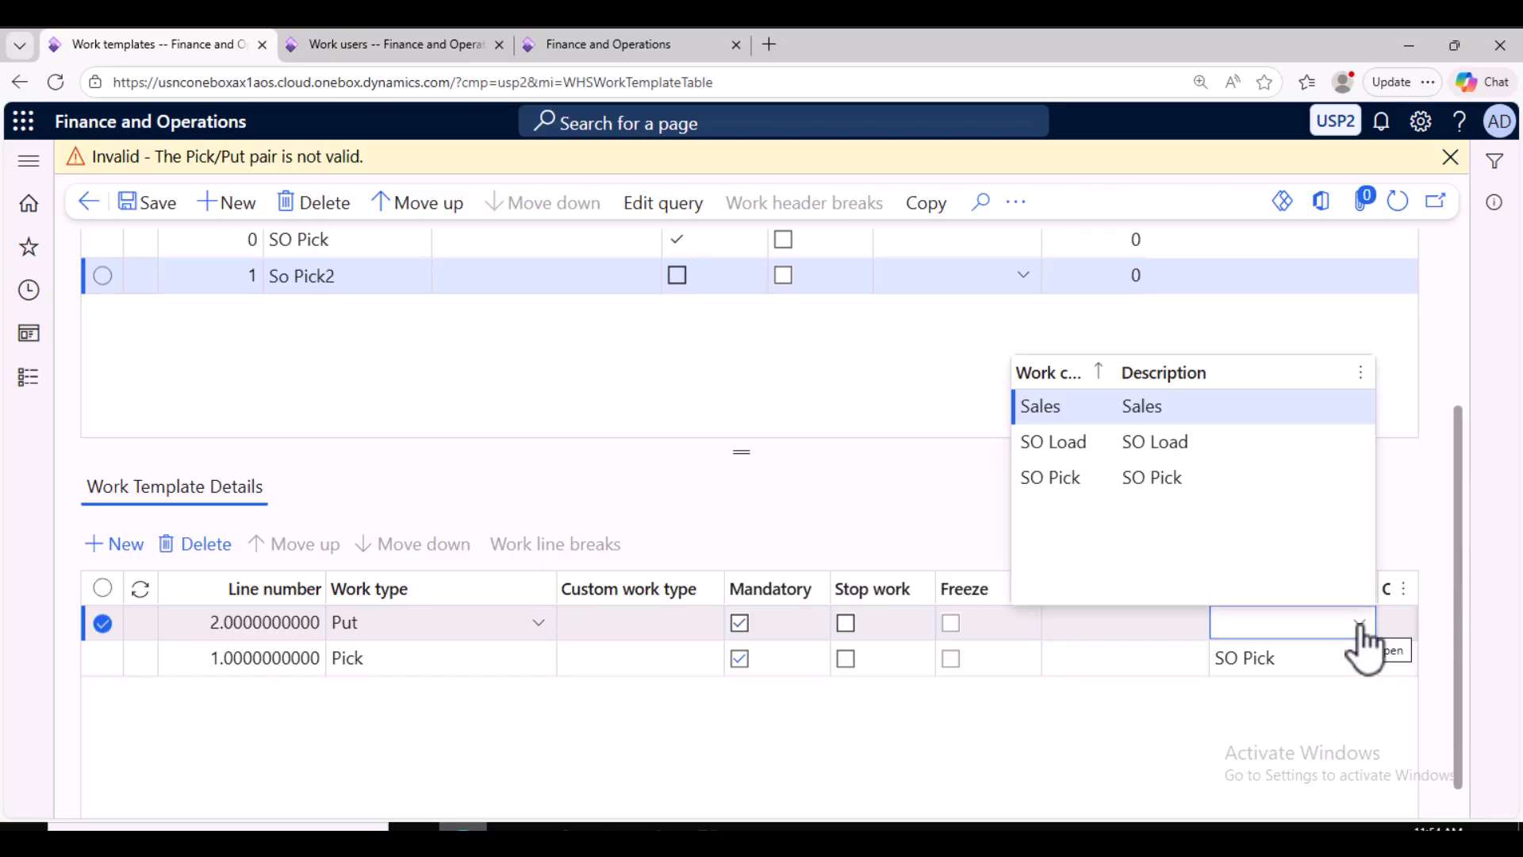
left_click(1094, 488)
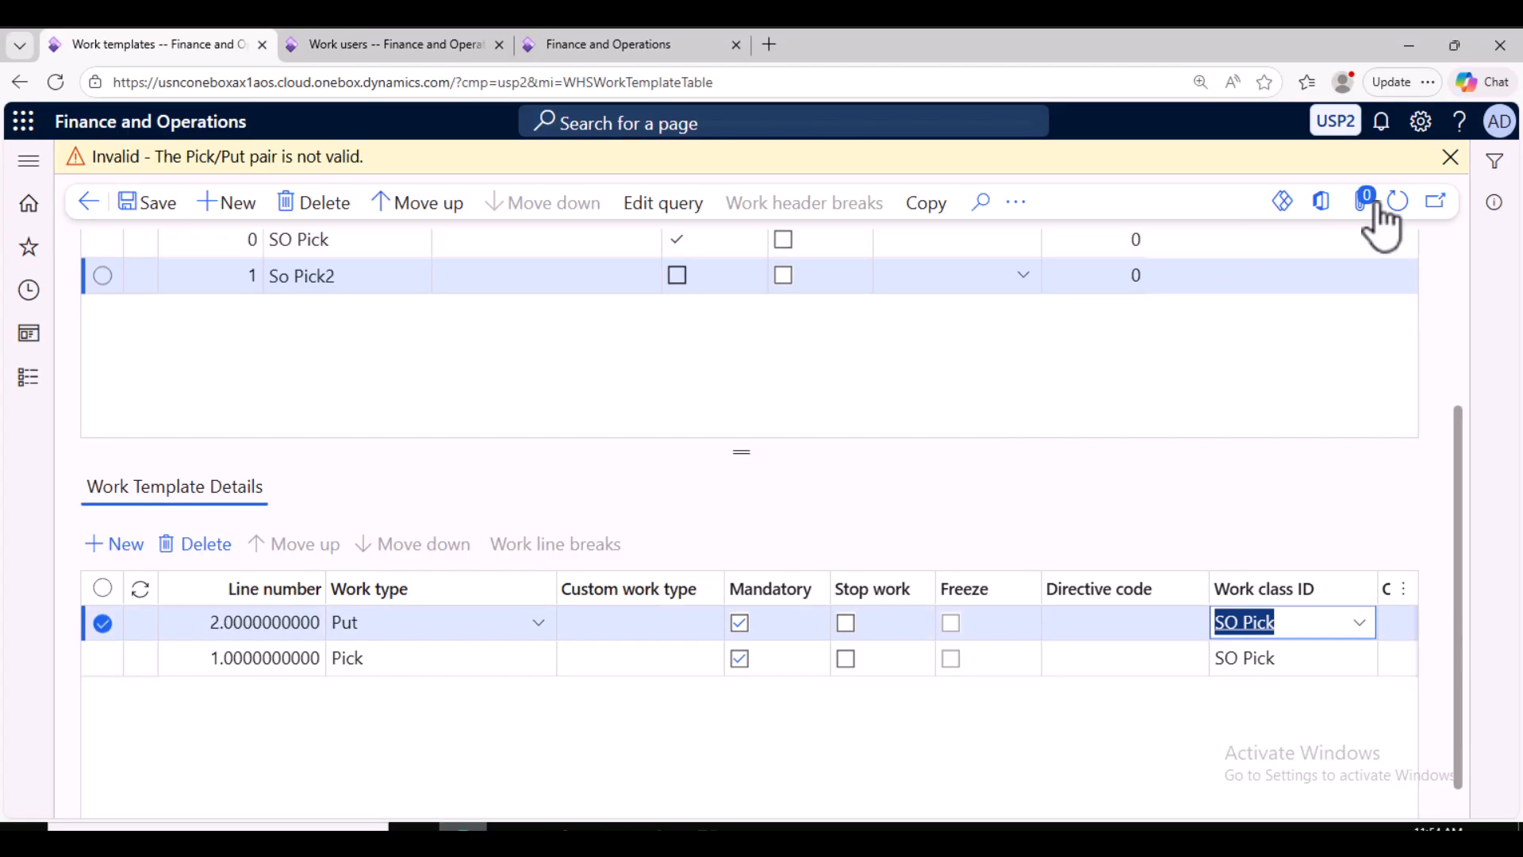
left_click(1451, 158)
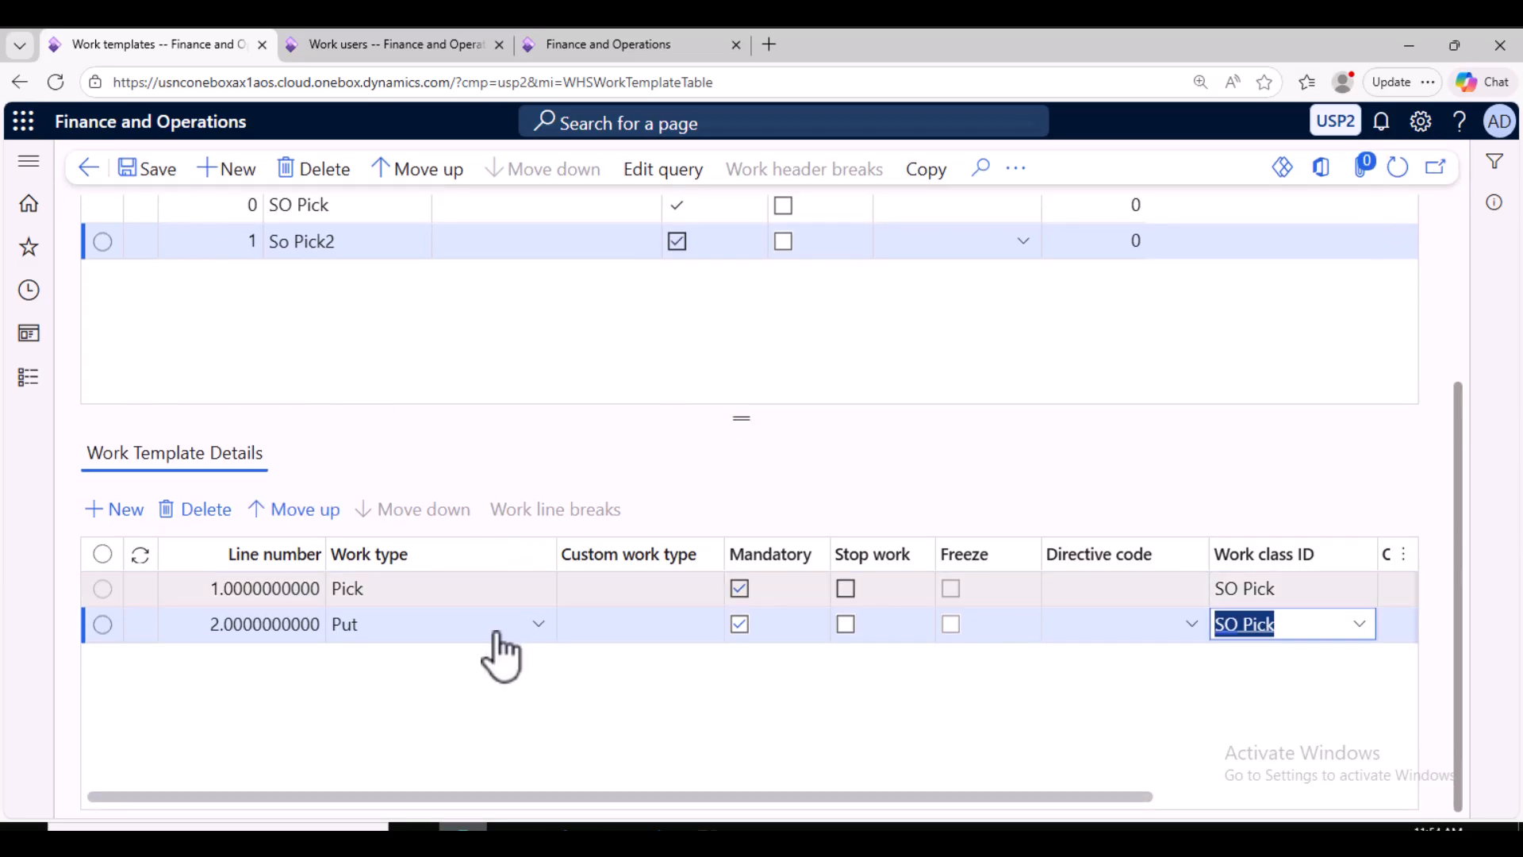
scroll(500, 698, "up", 3)
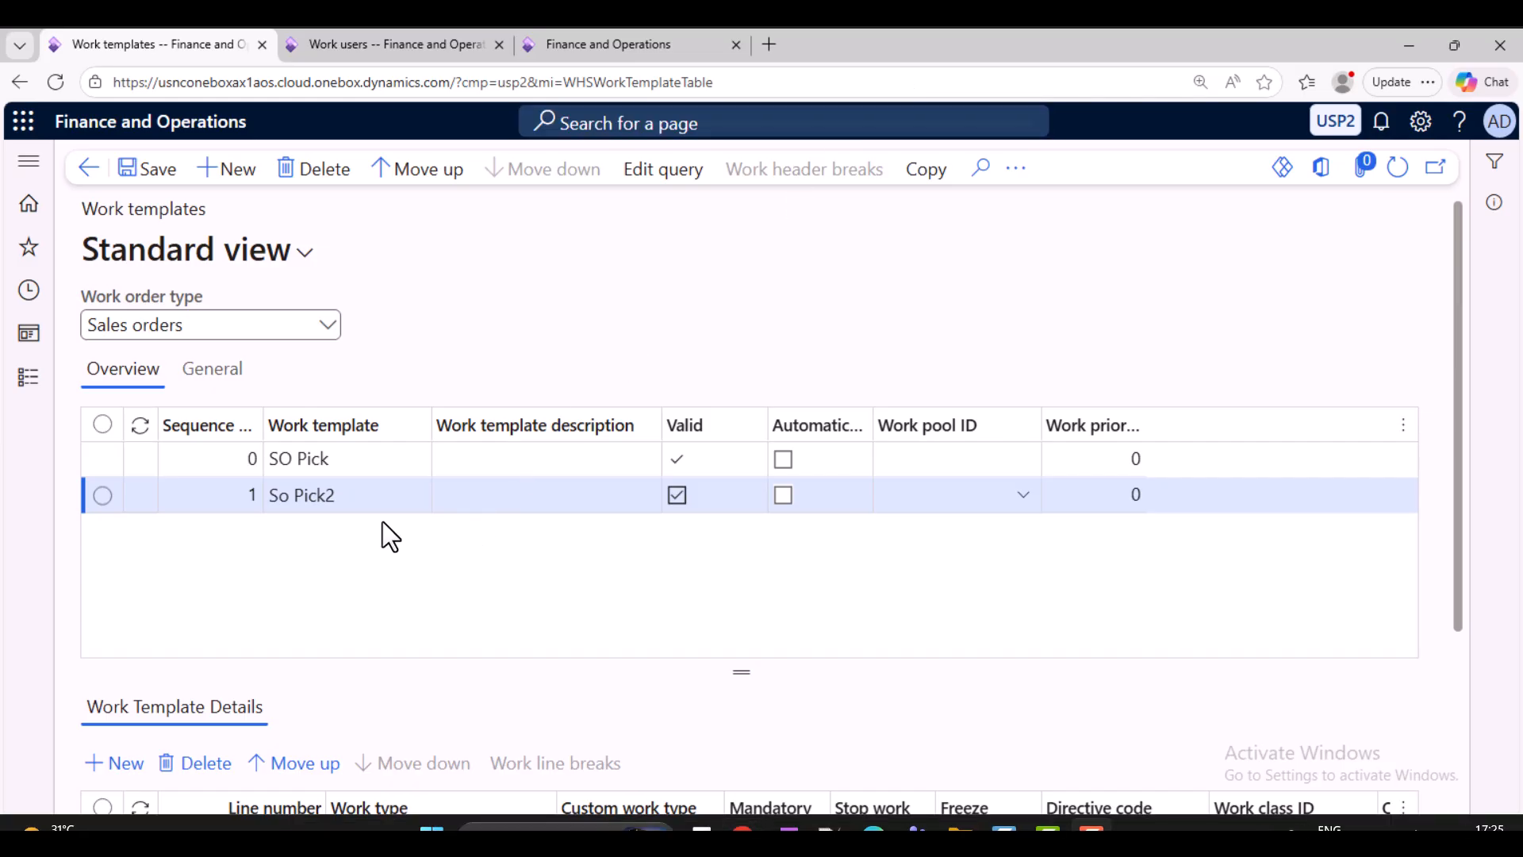
left_click(368, 499)
scroll(364, 571, "down", 3)
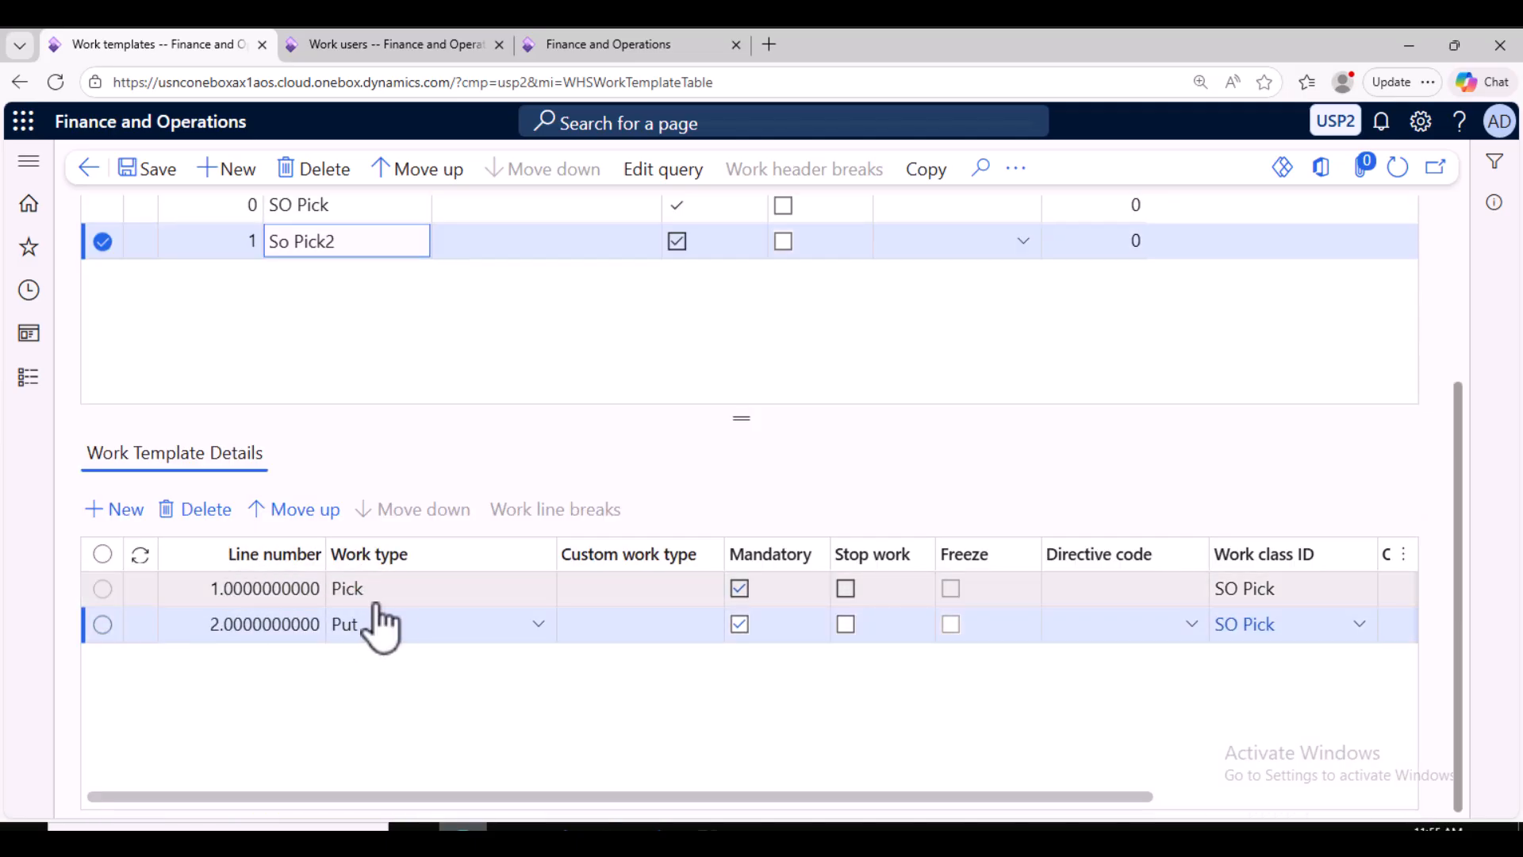
left_click_drag(857, 799, 441, 760)
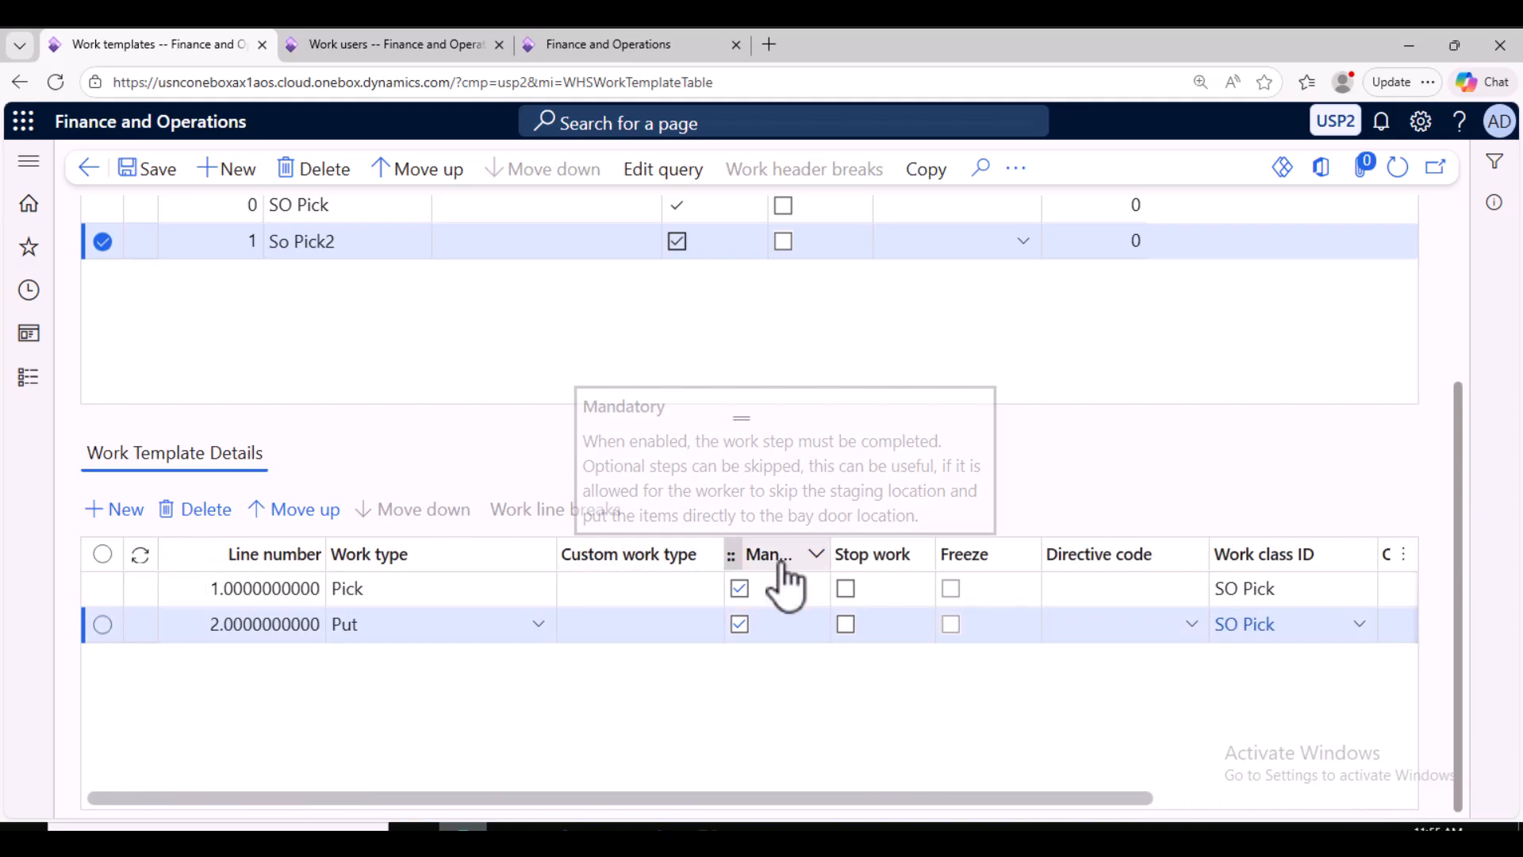
Open the list of all sales orders from the Sales and marketing module.
left_click(28, 377)
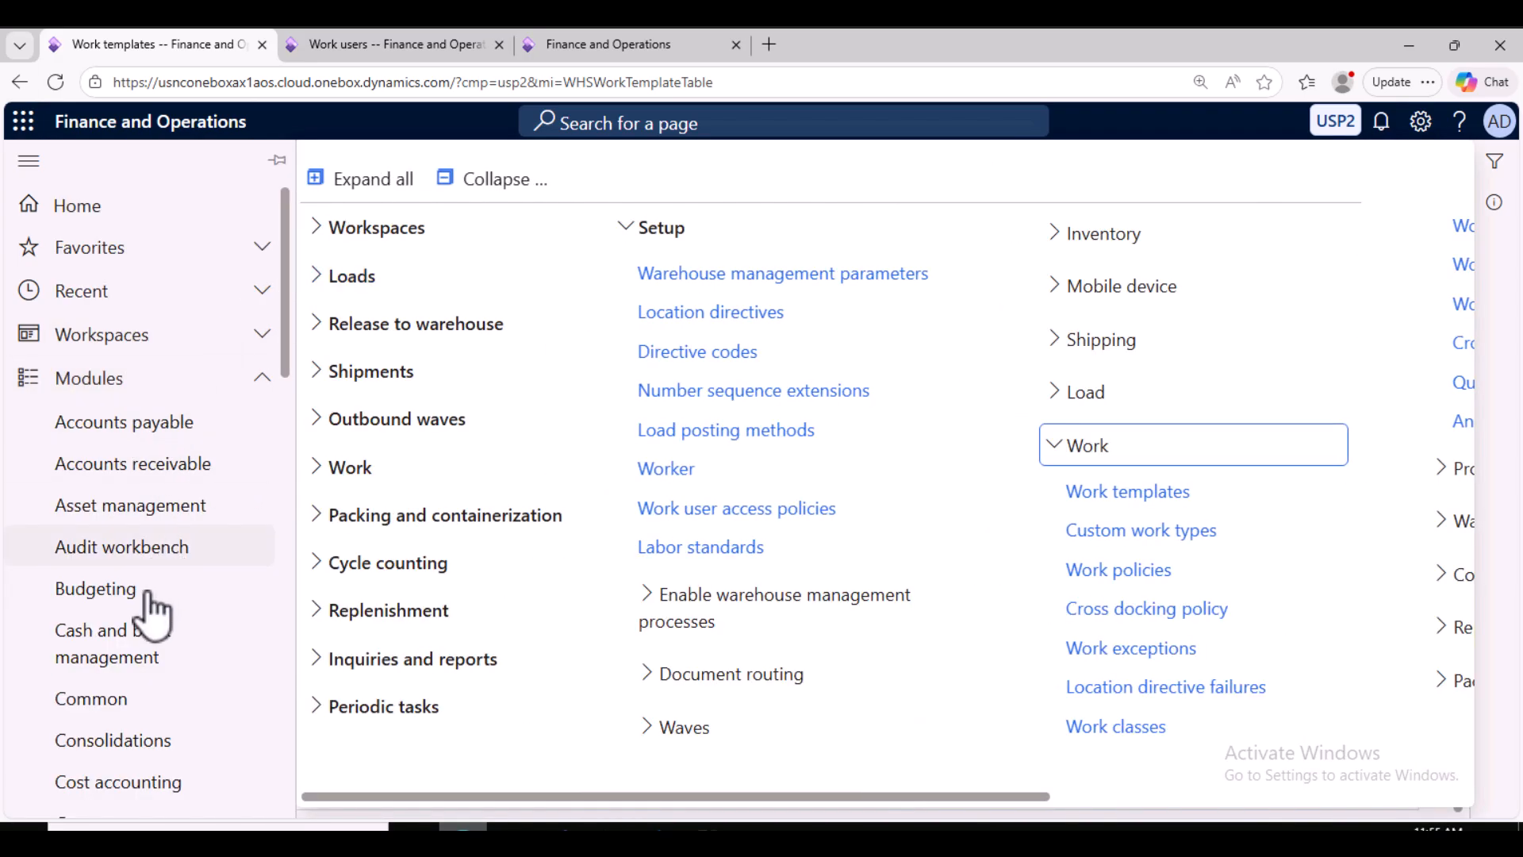
scroll(150, 611, "down", 10)
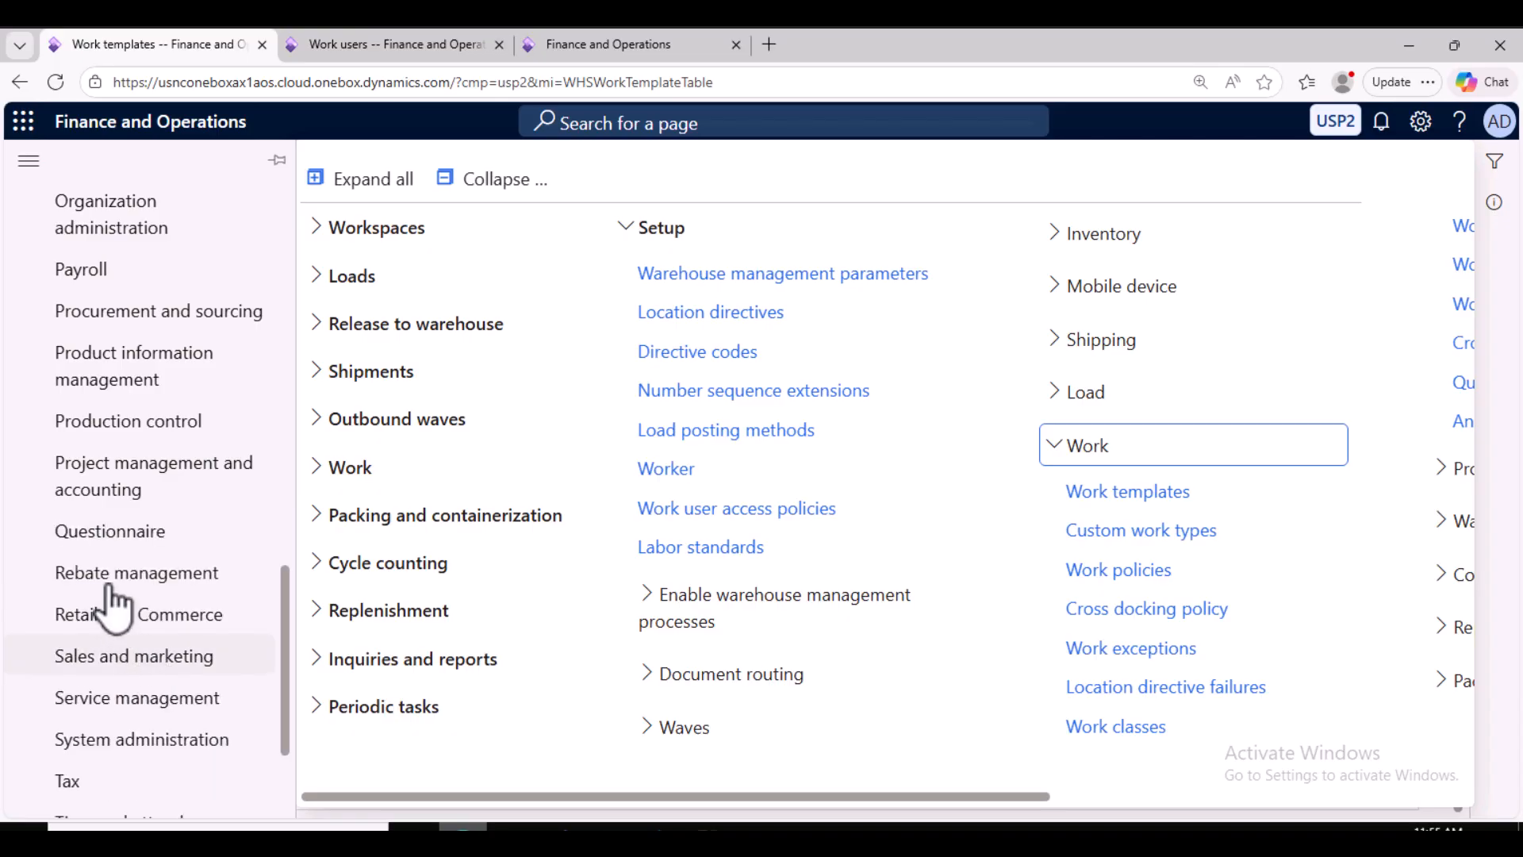
left_click(145, 673)
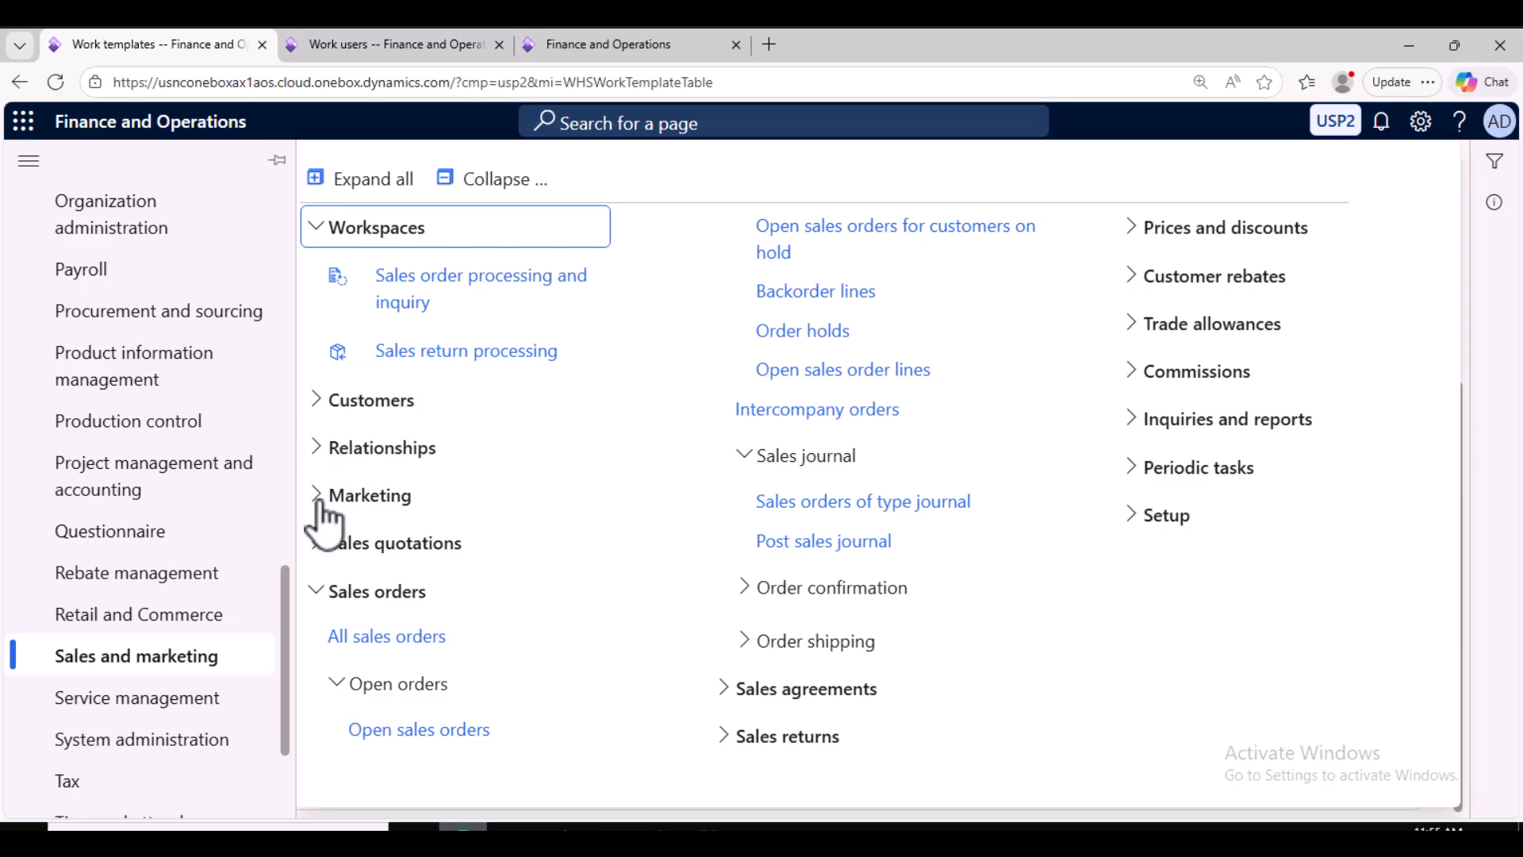
left_click(390, 636)
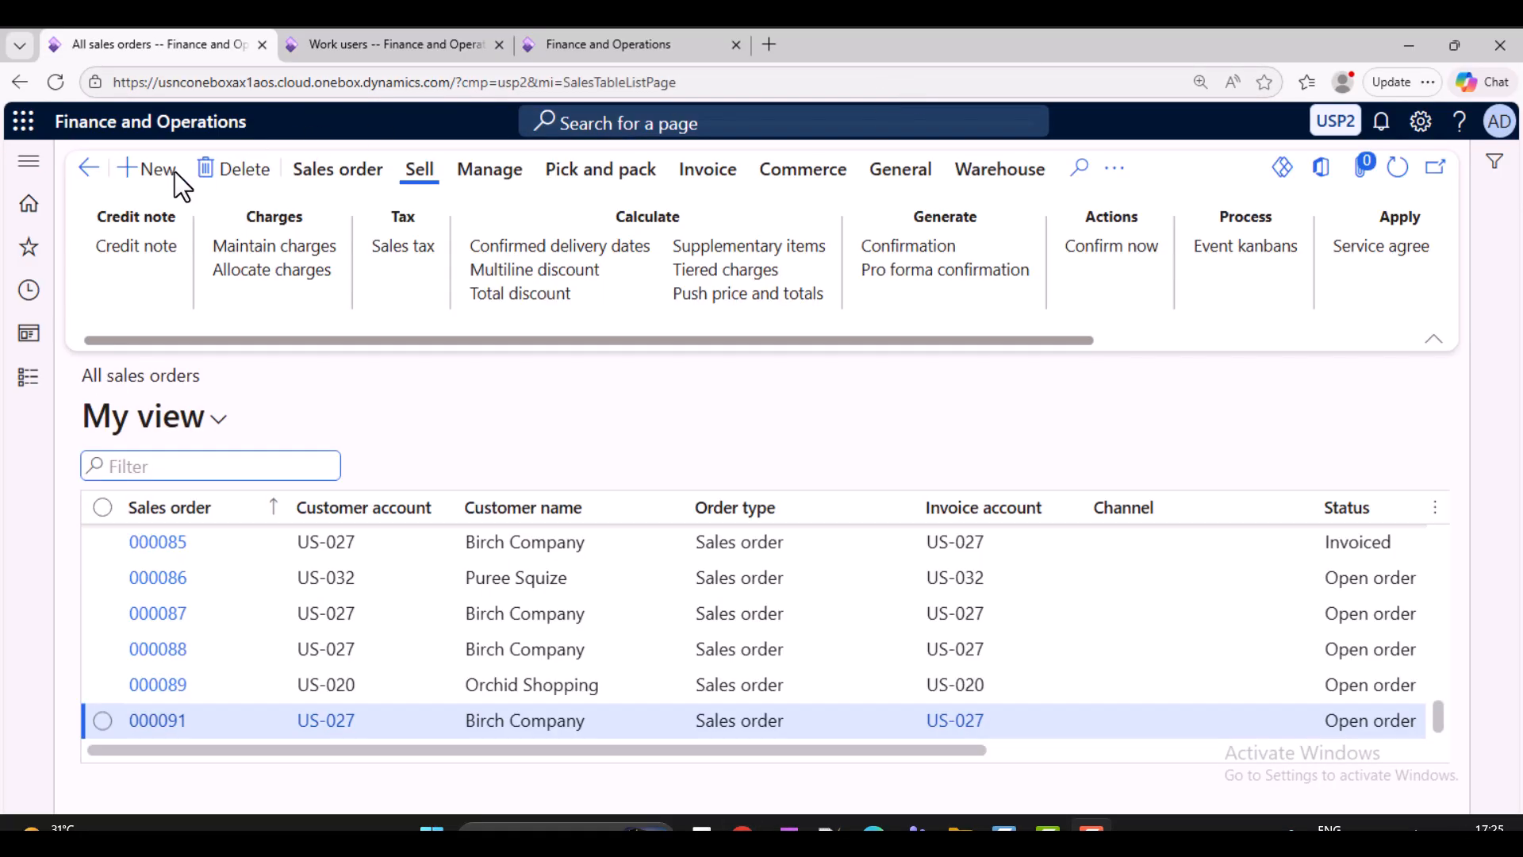
Create a sales order for the Birch Company customer account with site 3 and warehouse 30.
left_click(158, 171)
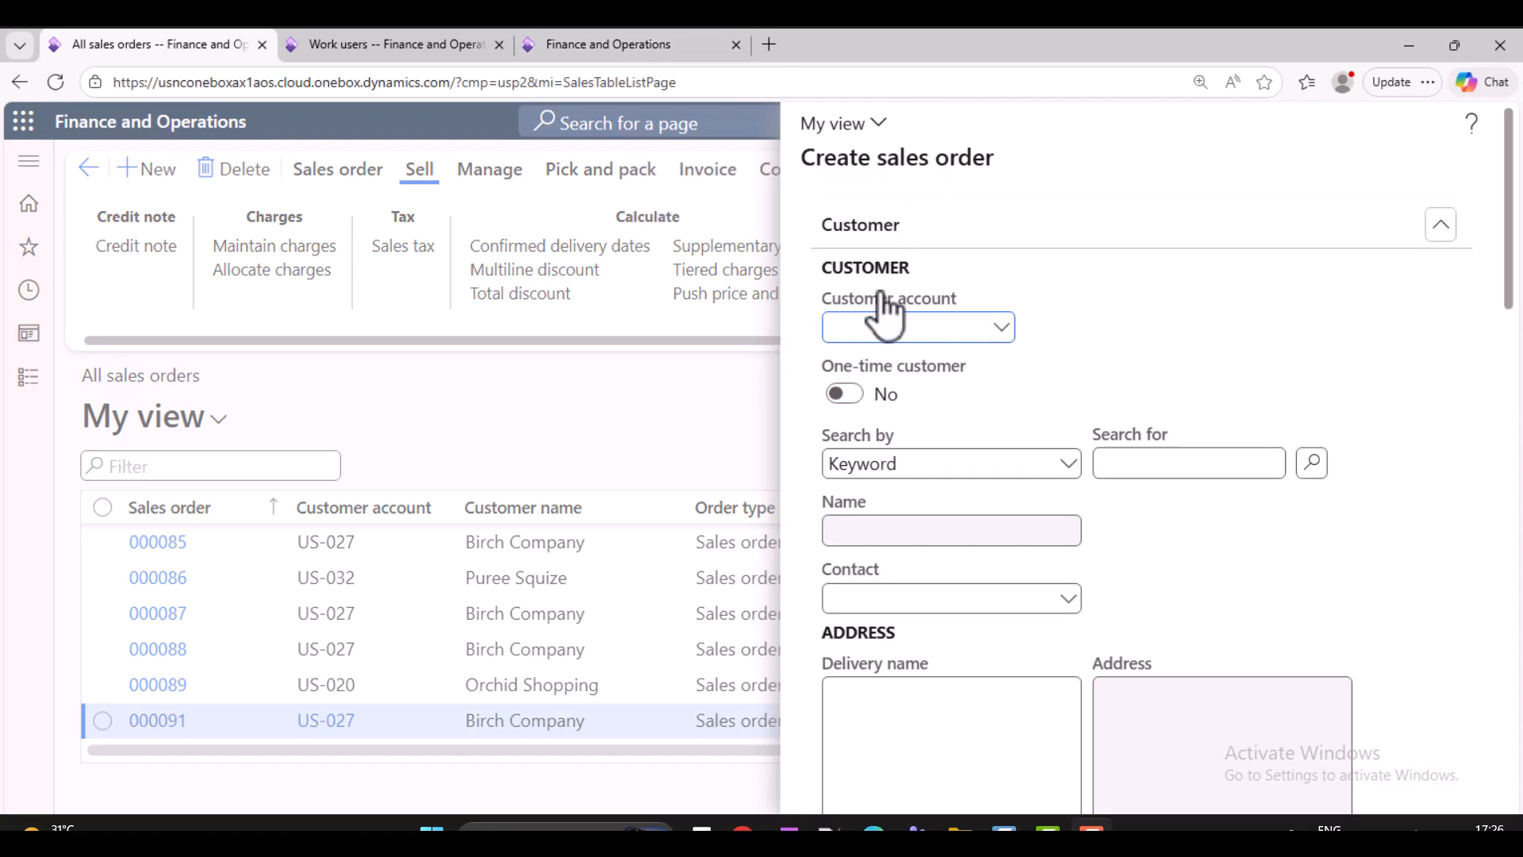
type("us")
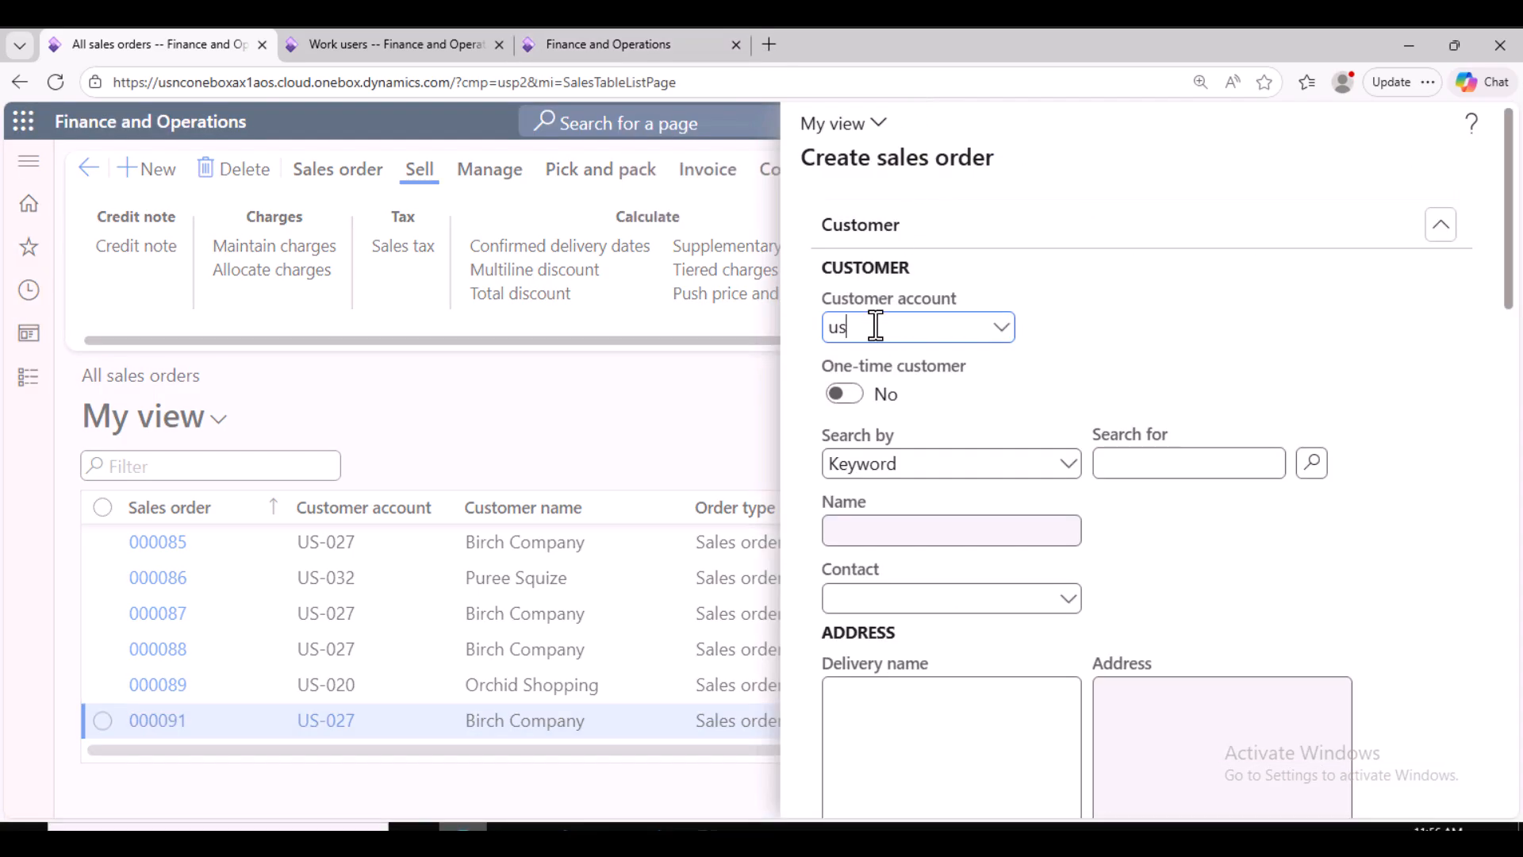
type("-027")
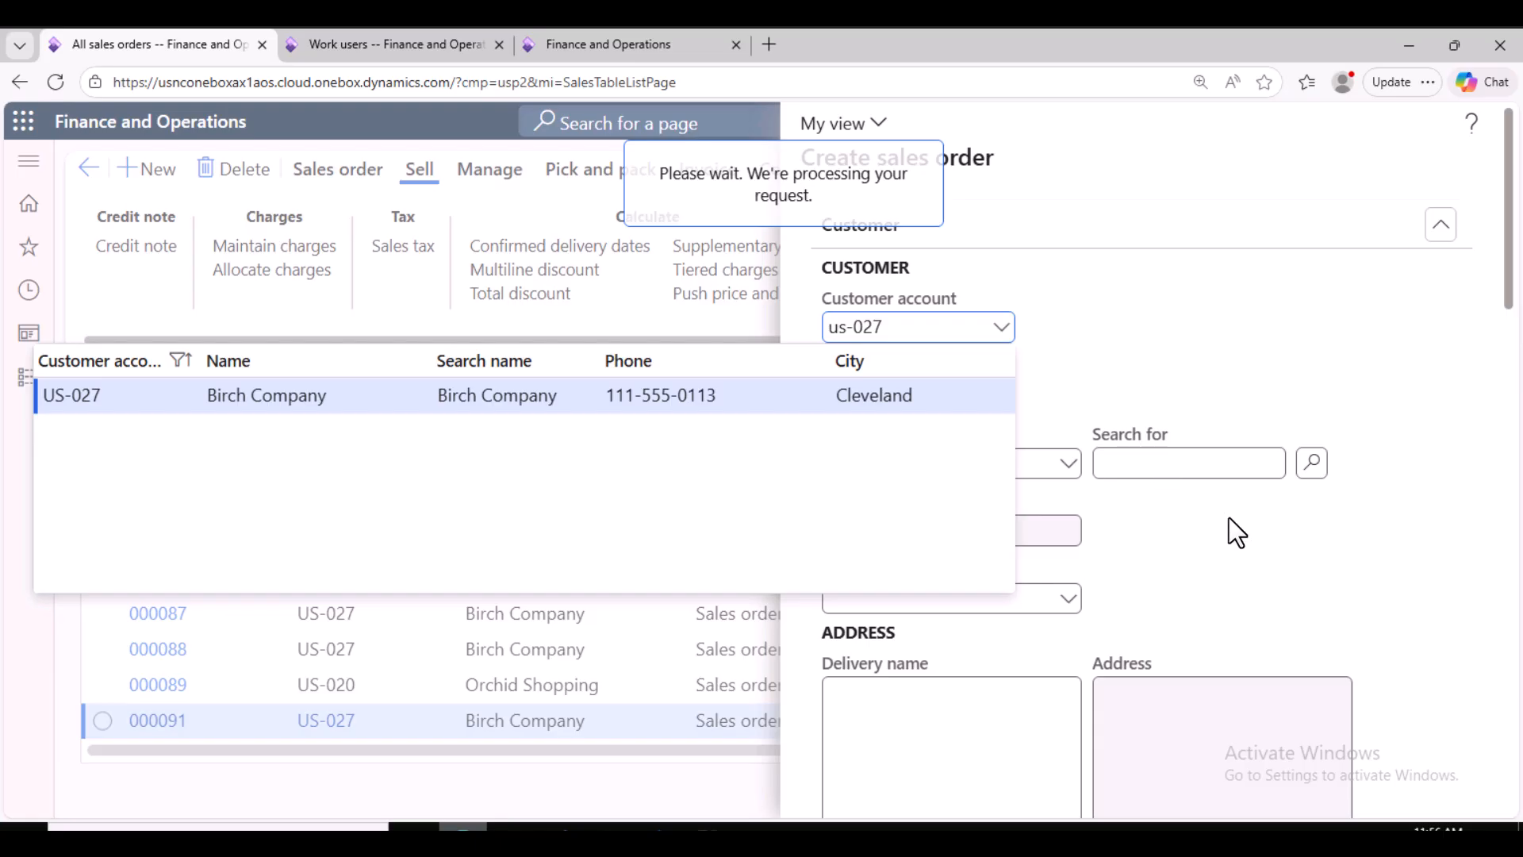
scroll(1269, 603, "down", 3)
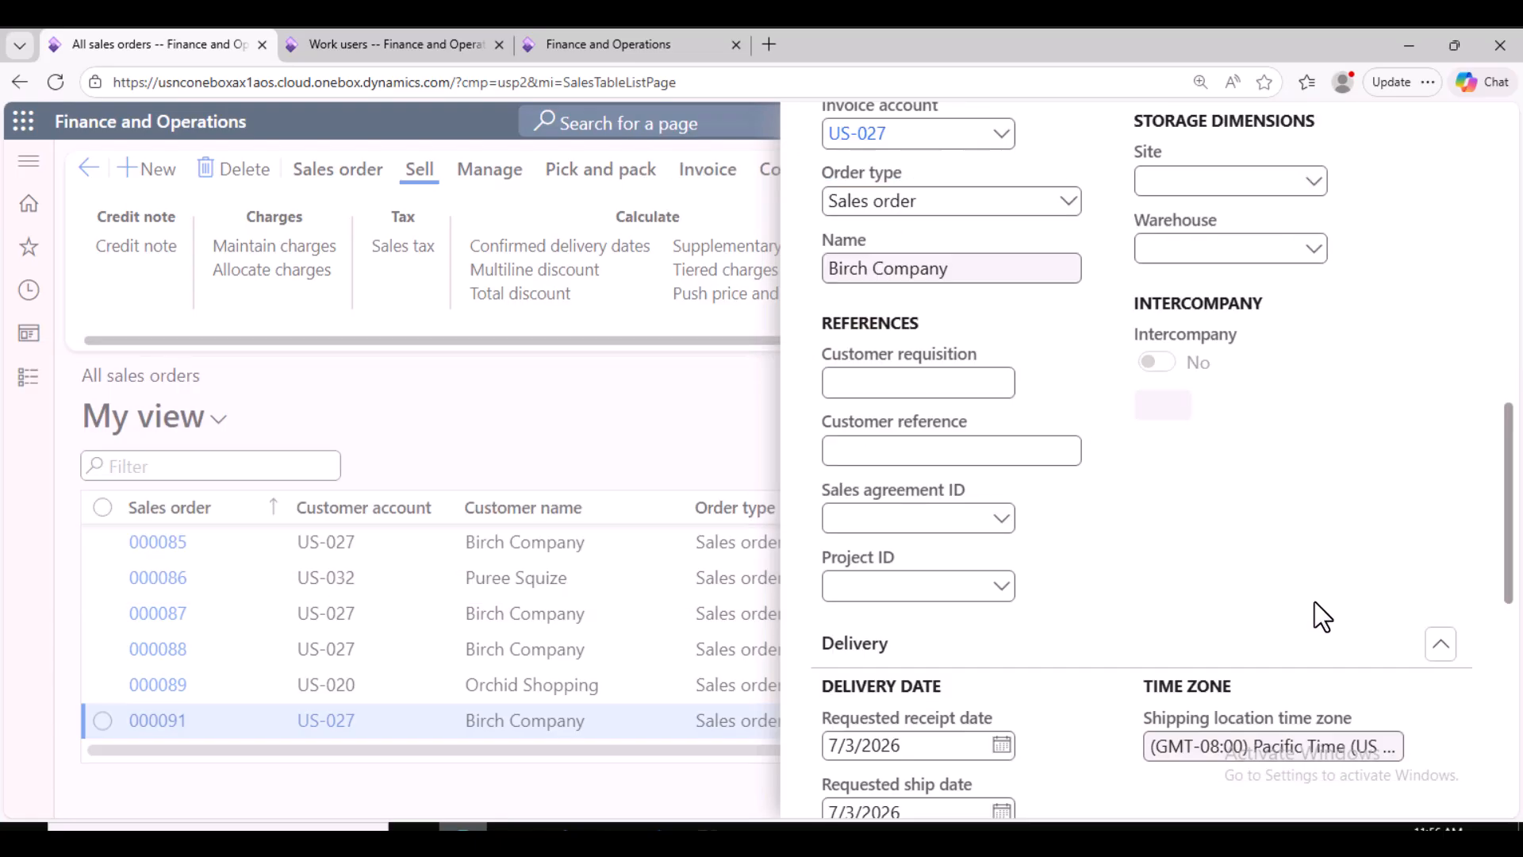
left_click(1220, 181)
type("3")
key("Tab")
type("30")
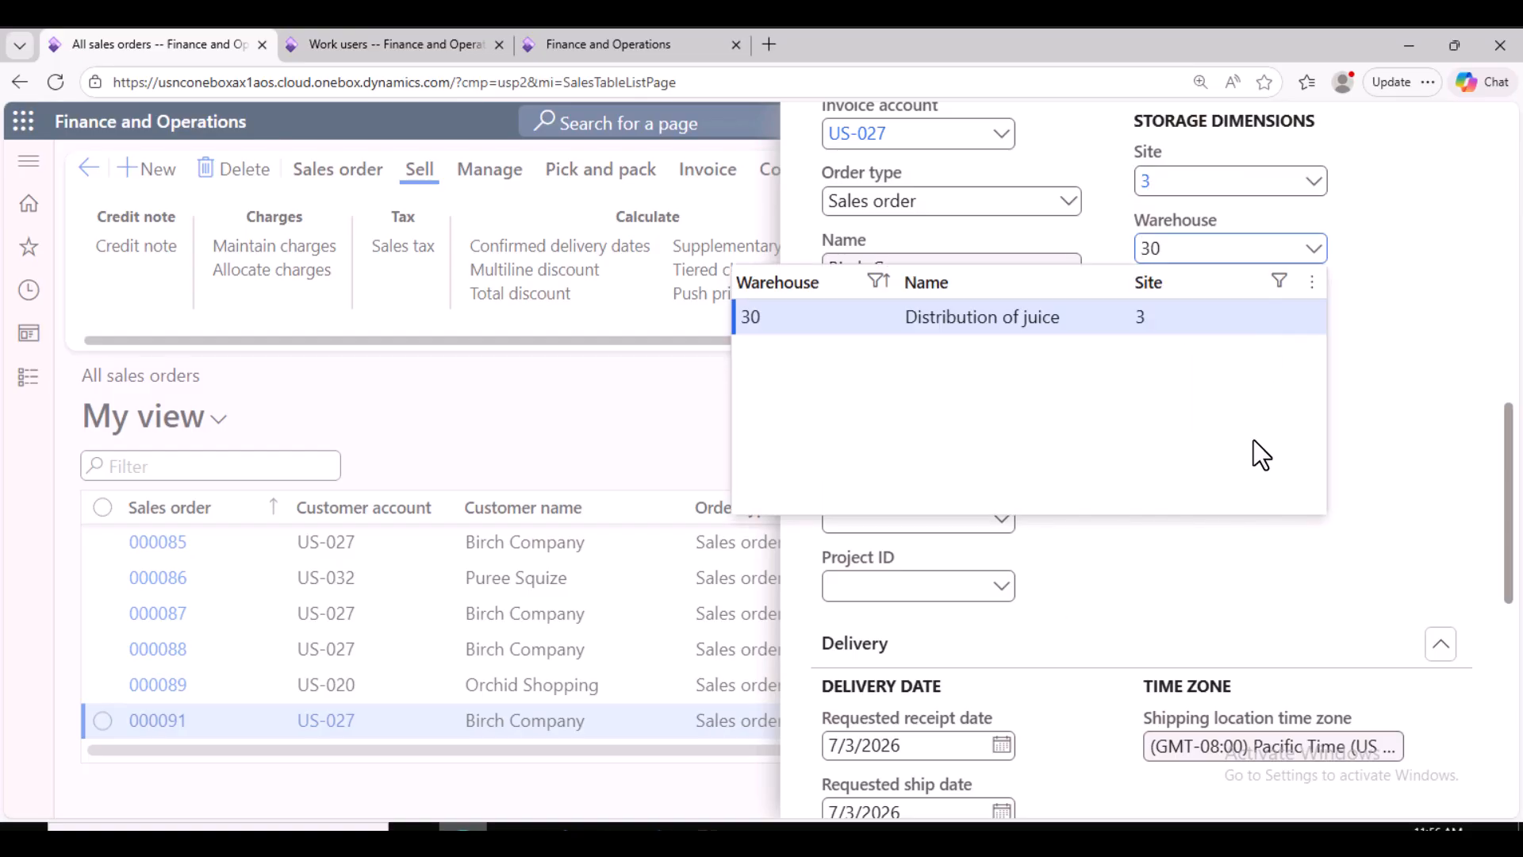
scroll(1377, 649, "down", 10)
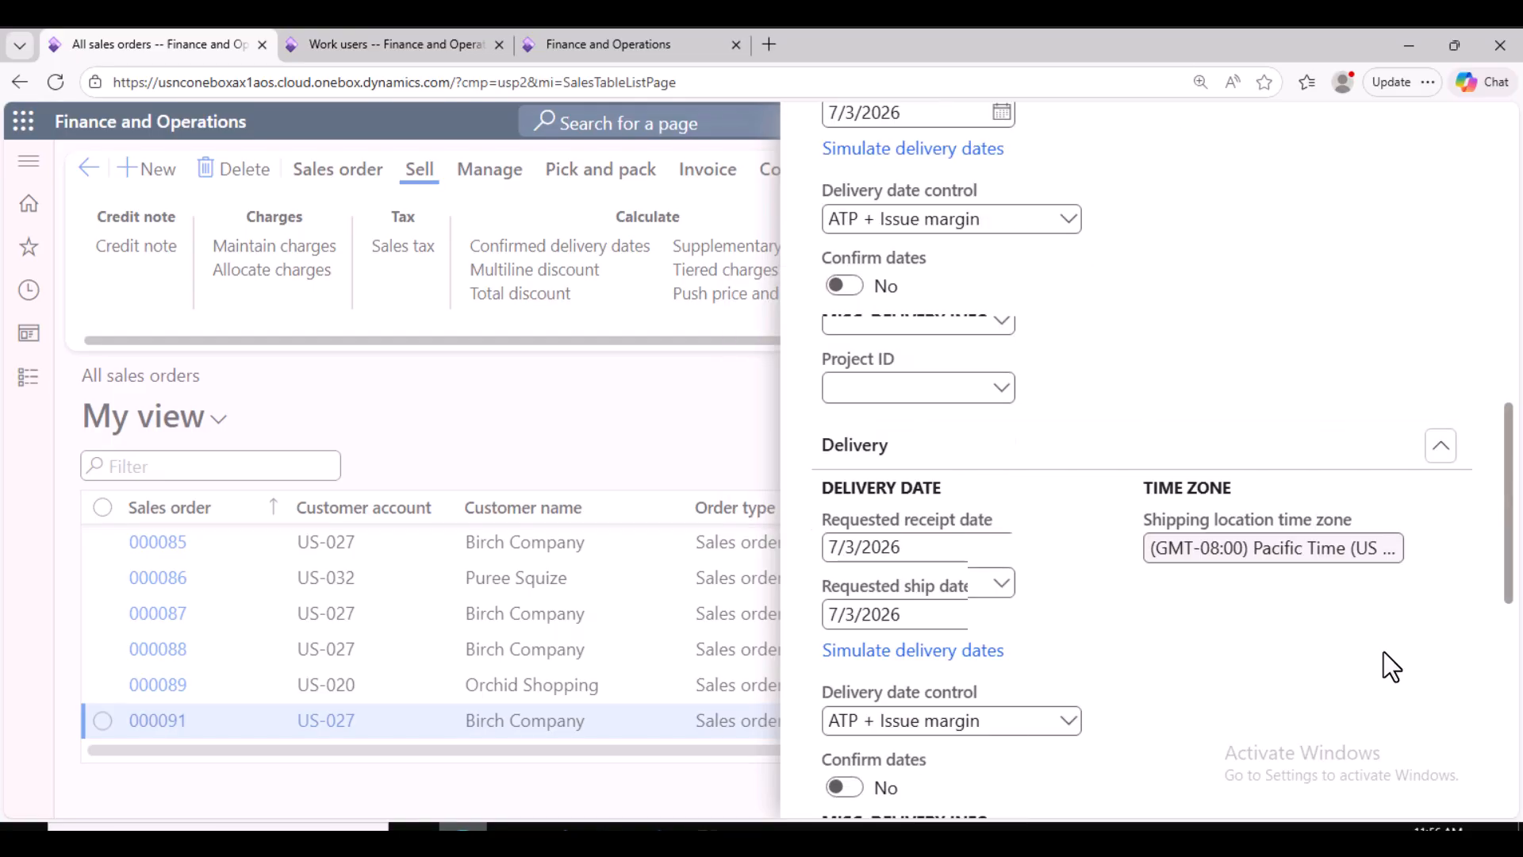
left_click(1348, 781)
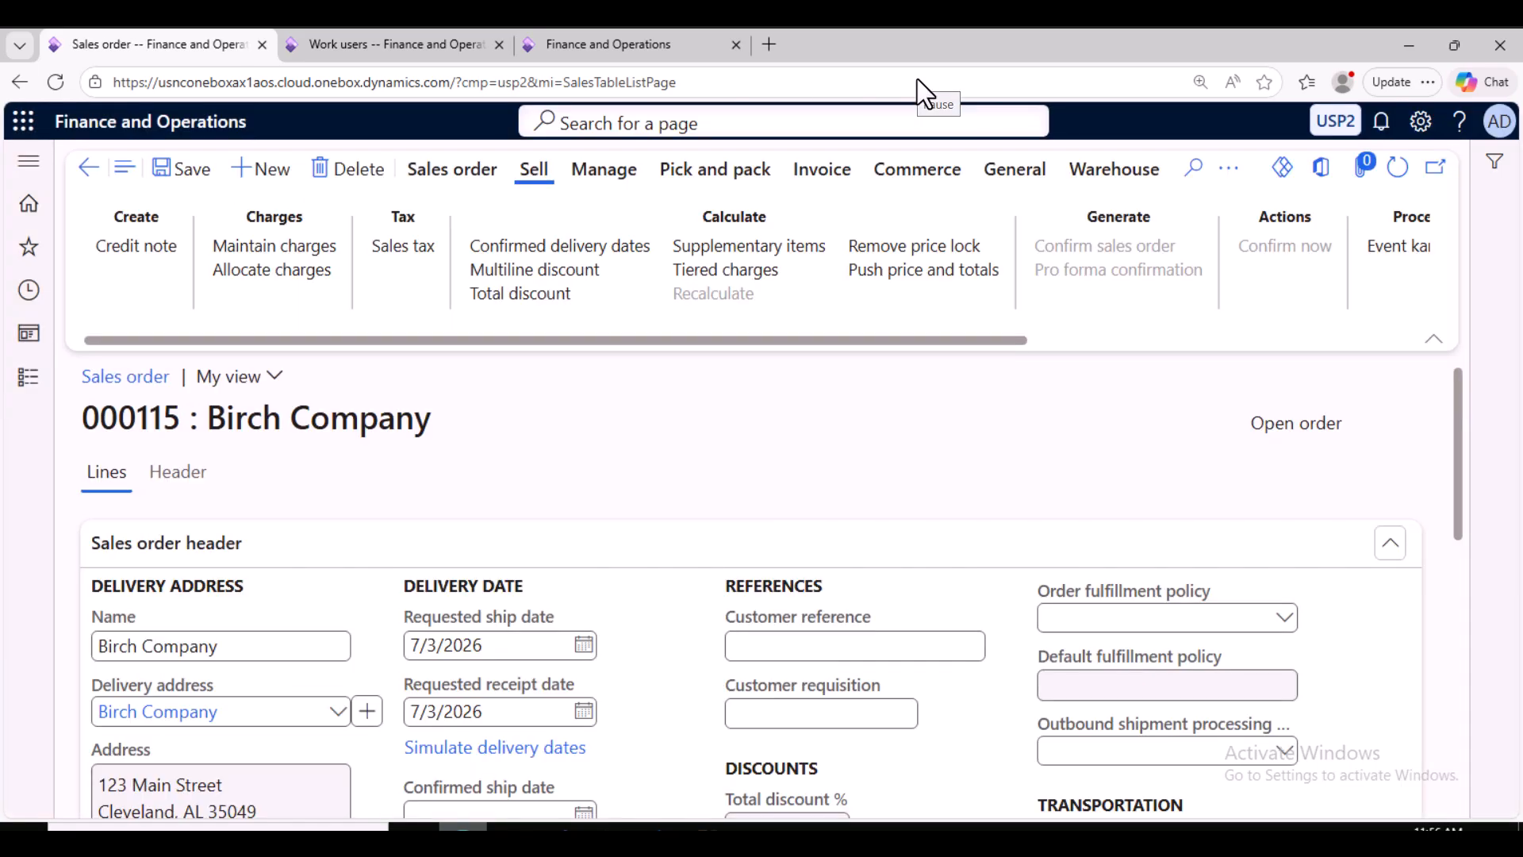
Enter item P9500 with a quantity of 4 on the sales order line and save the order.
scroll(339, 608, "down", 3)
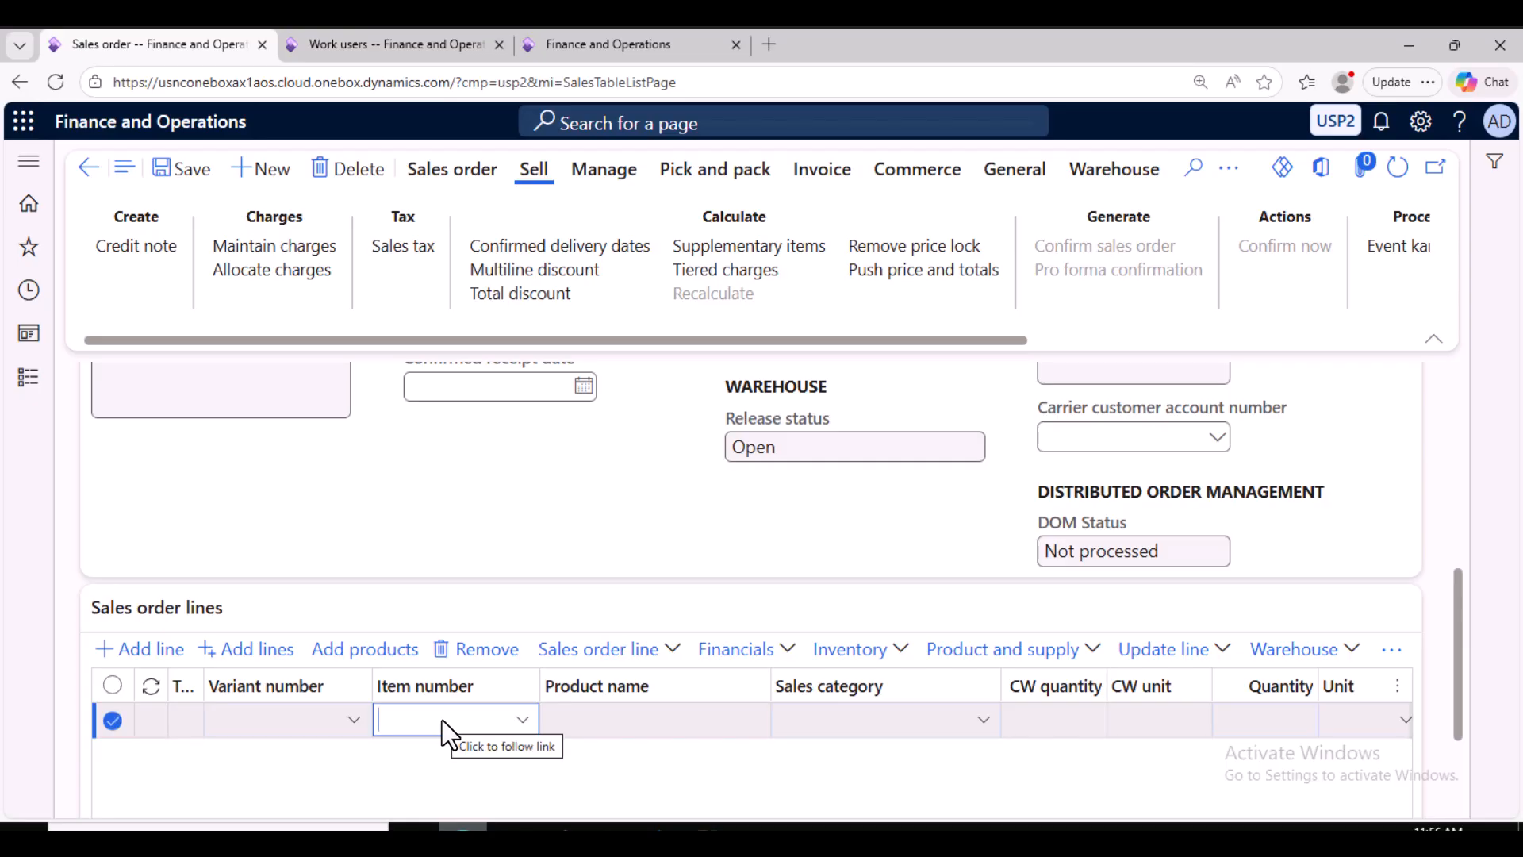
type("p95")
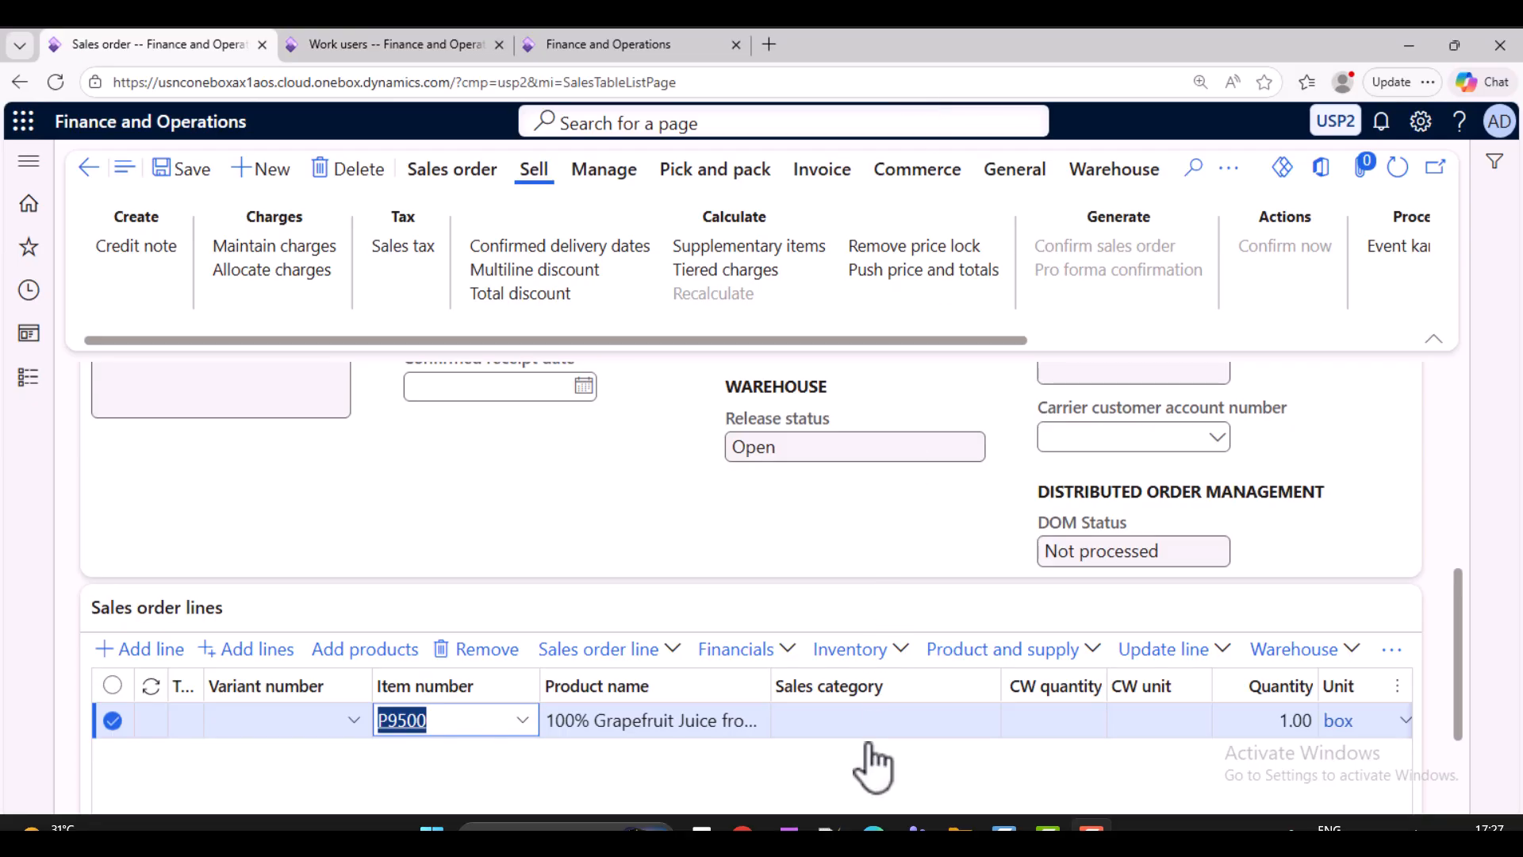
left_click(1281, 720)
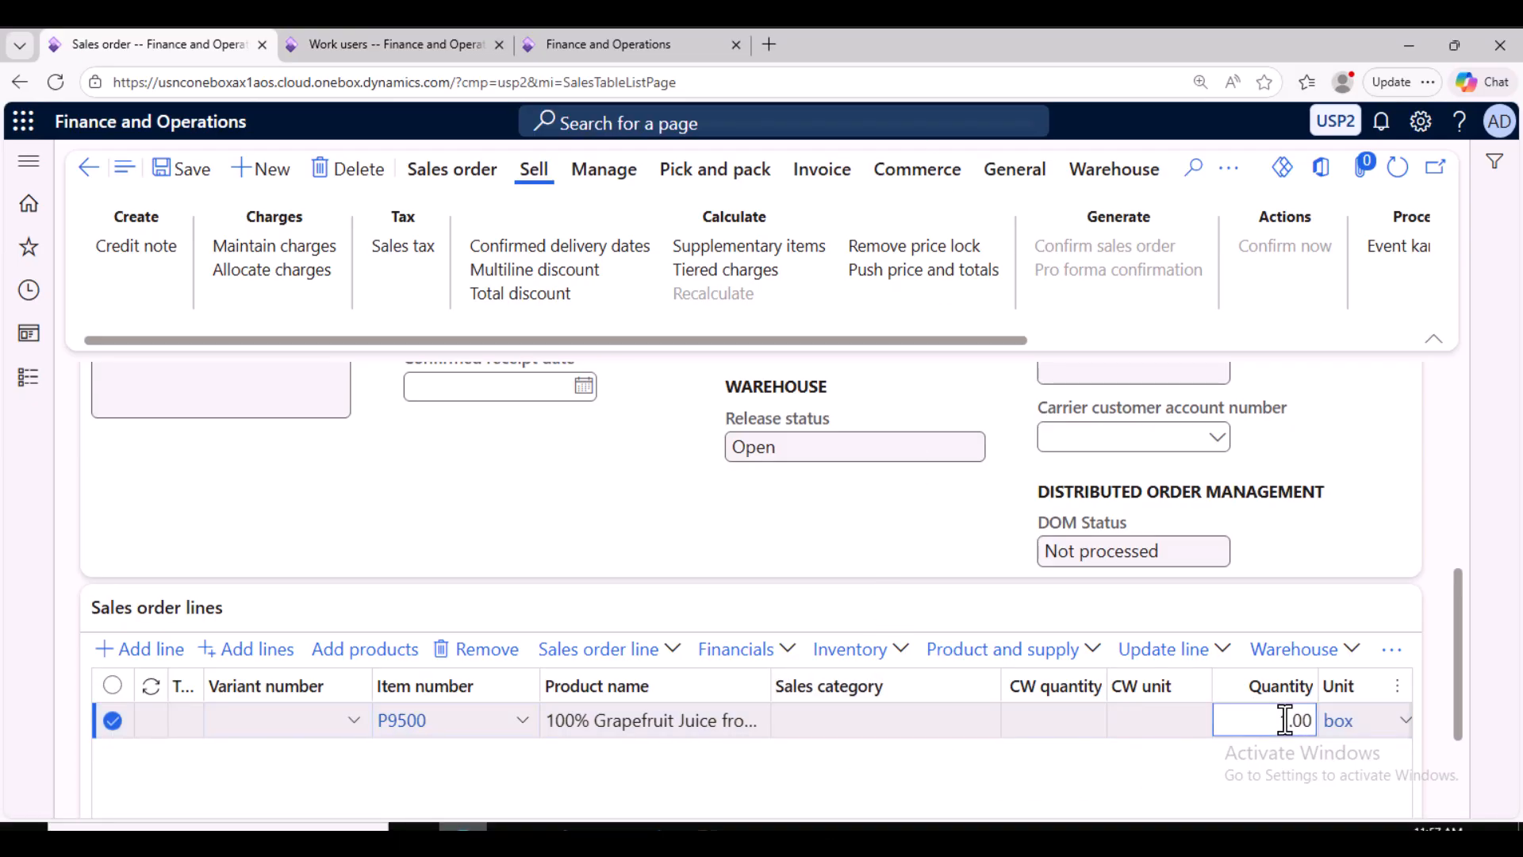
left_click_drag(1281, 720, 1296, 714)
type("4")
key("Tab")
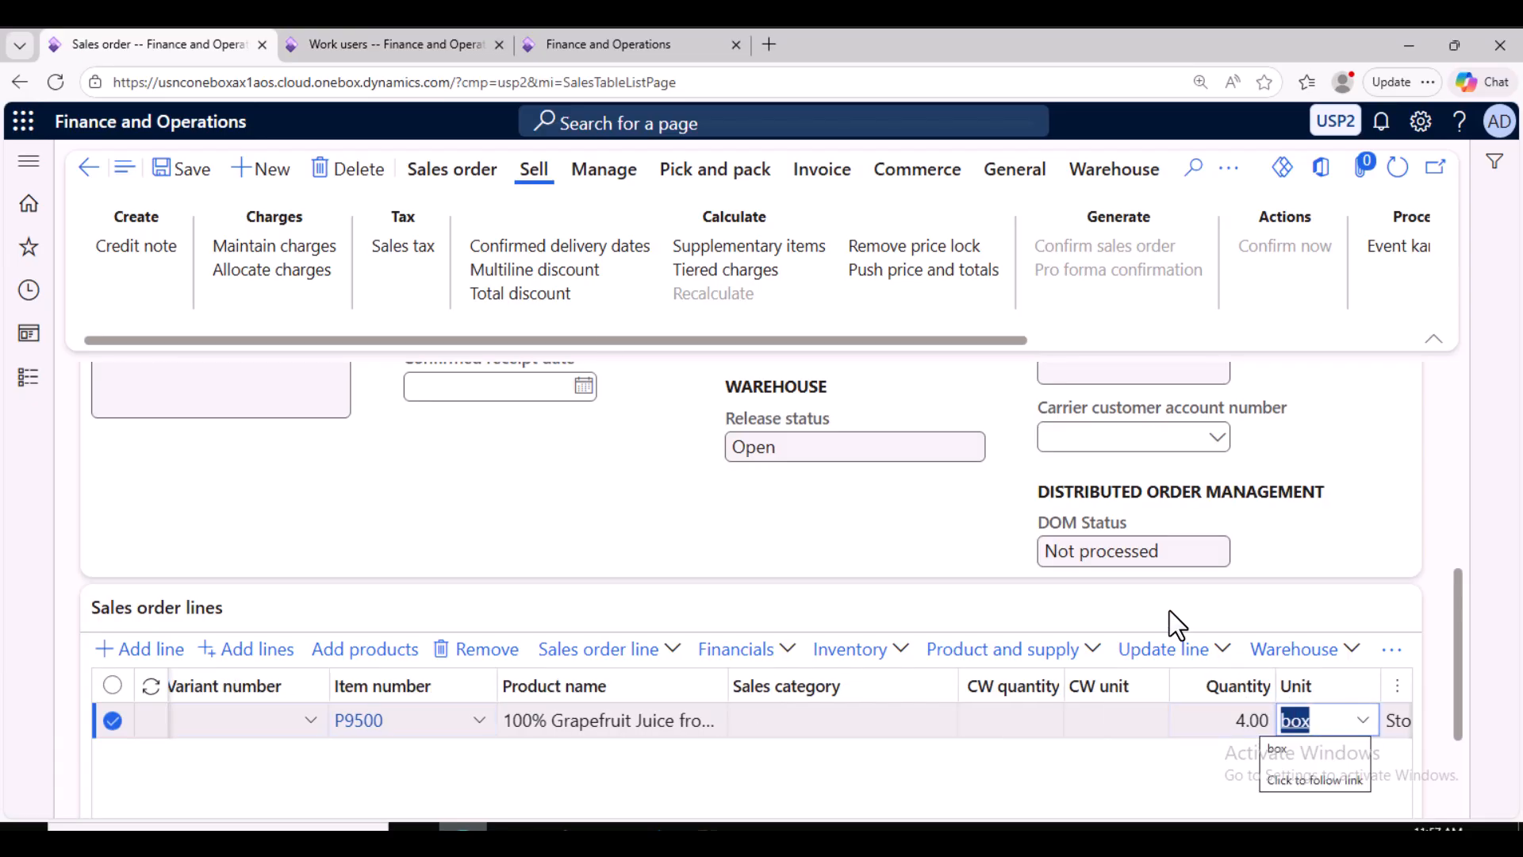
left_click(198, 178)
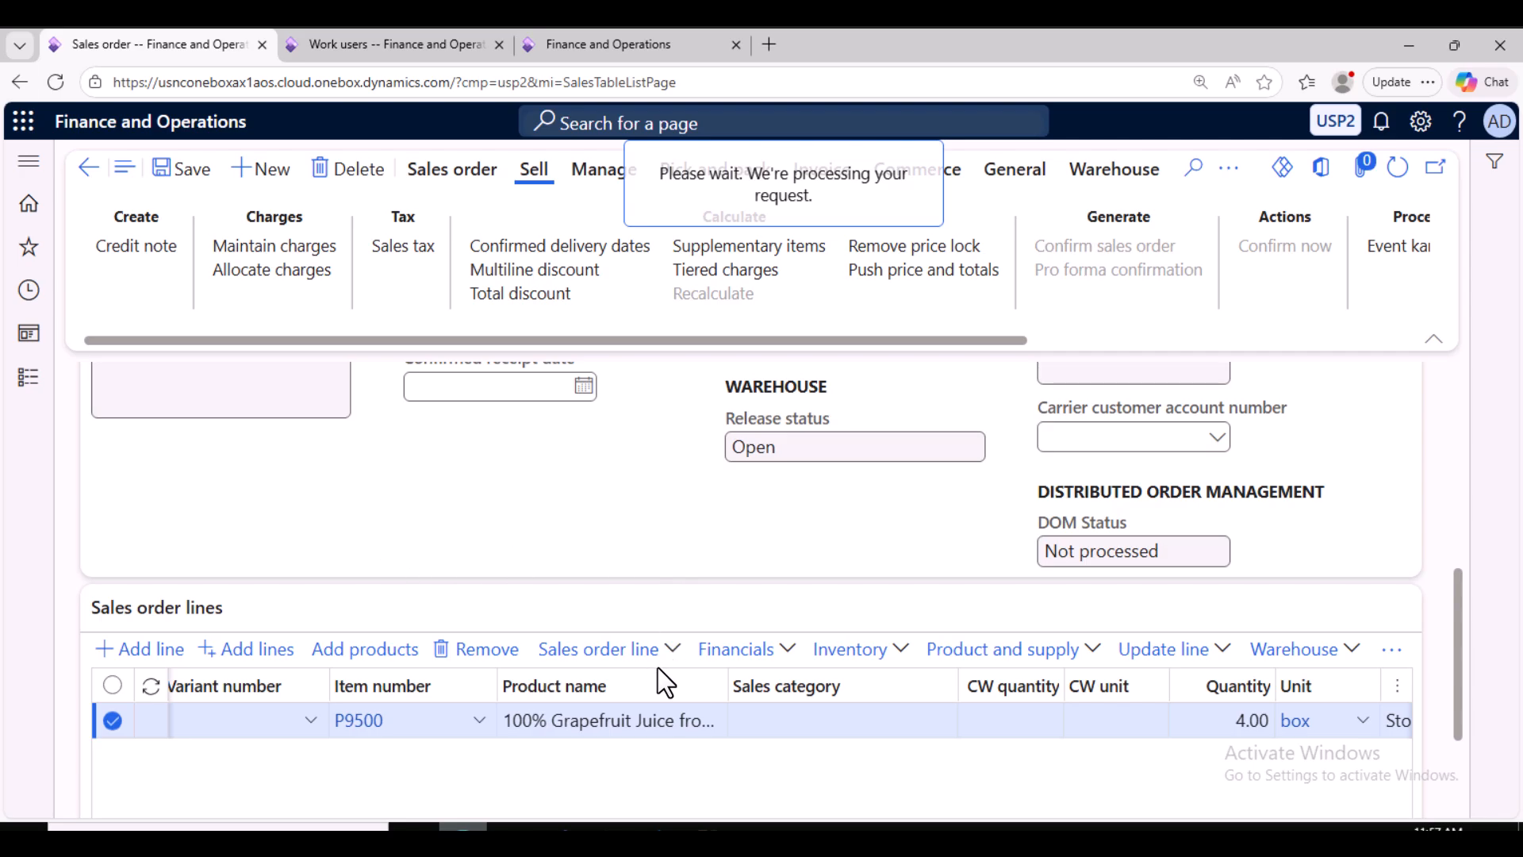
Open the setup details of the P9500 order line and check its reservation method.
left_click(185, 723)
scroll(187, 723, "down", 2)
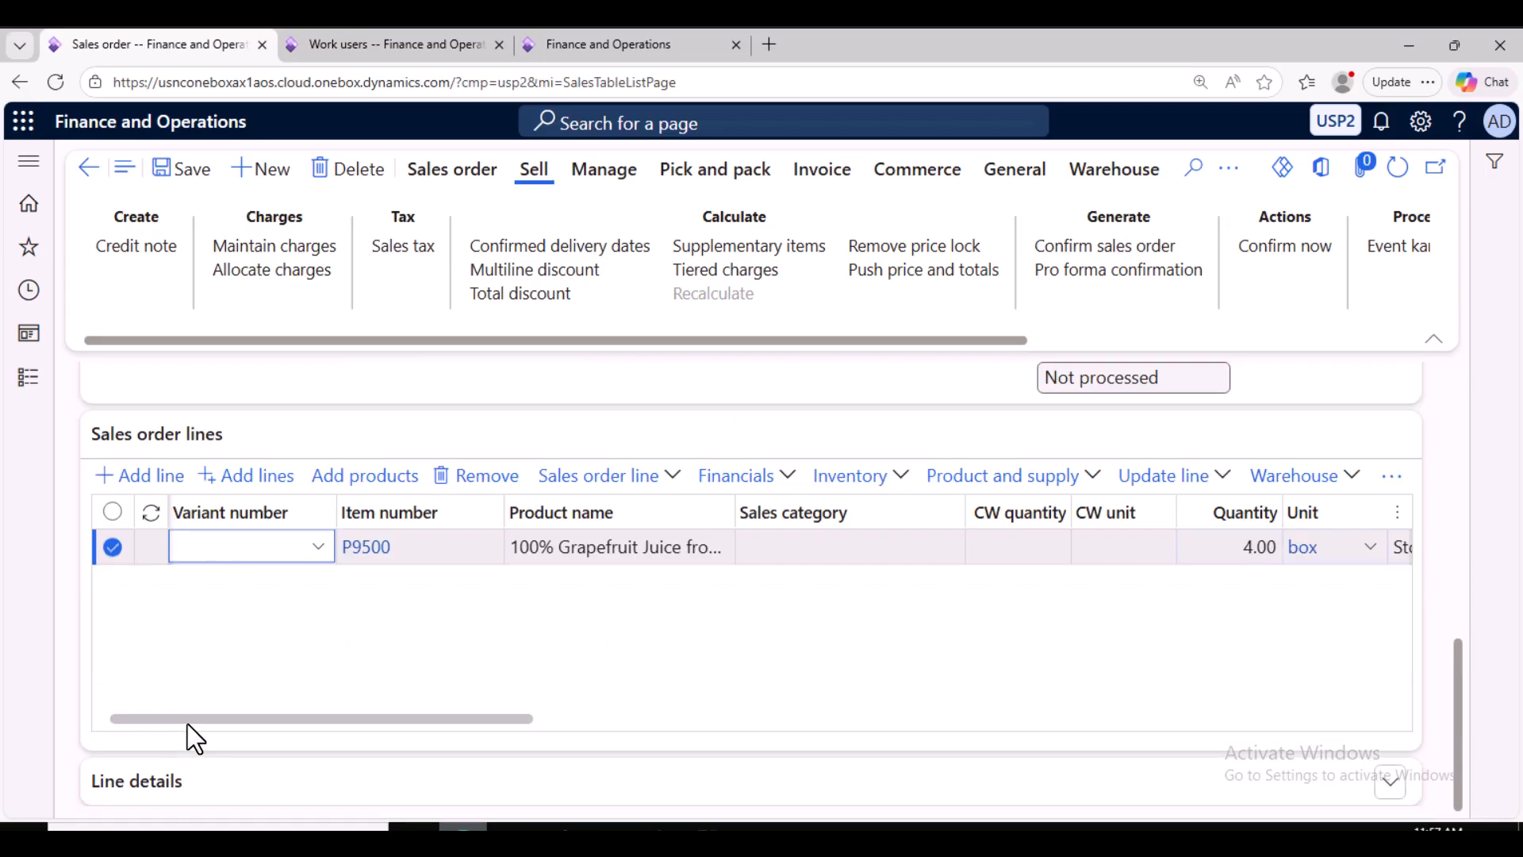
left_click(222, 796)
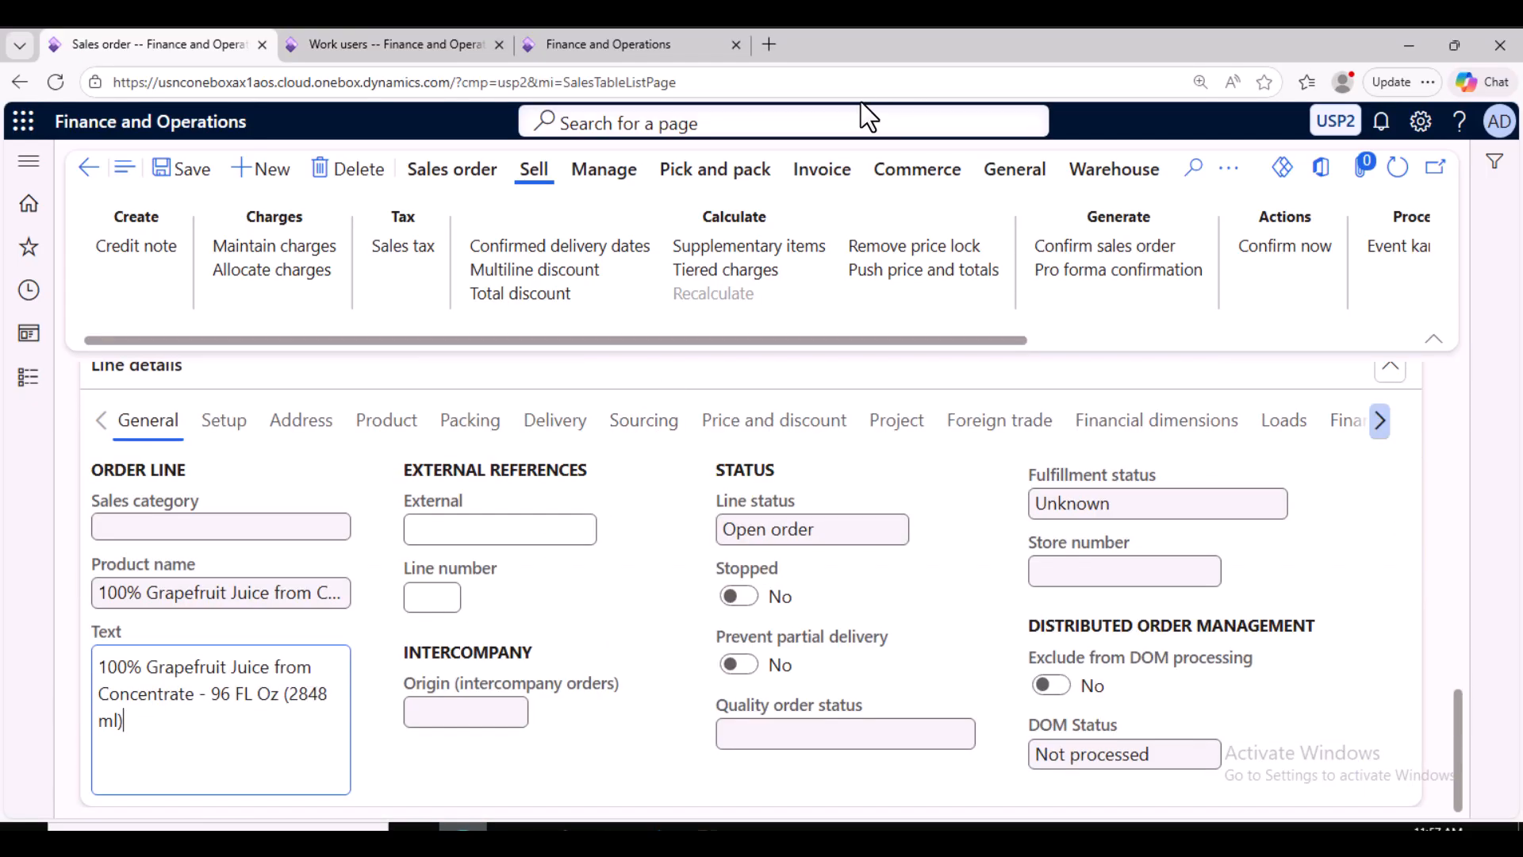
left_click(222, 423)
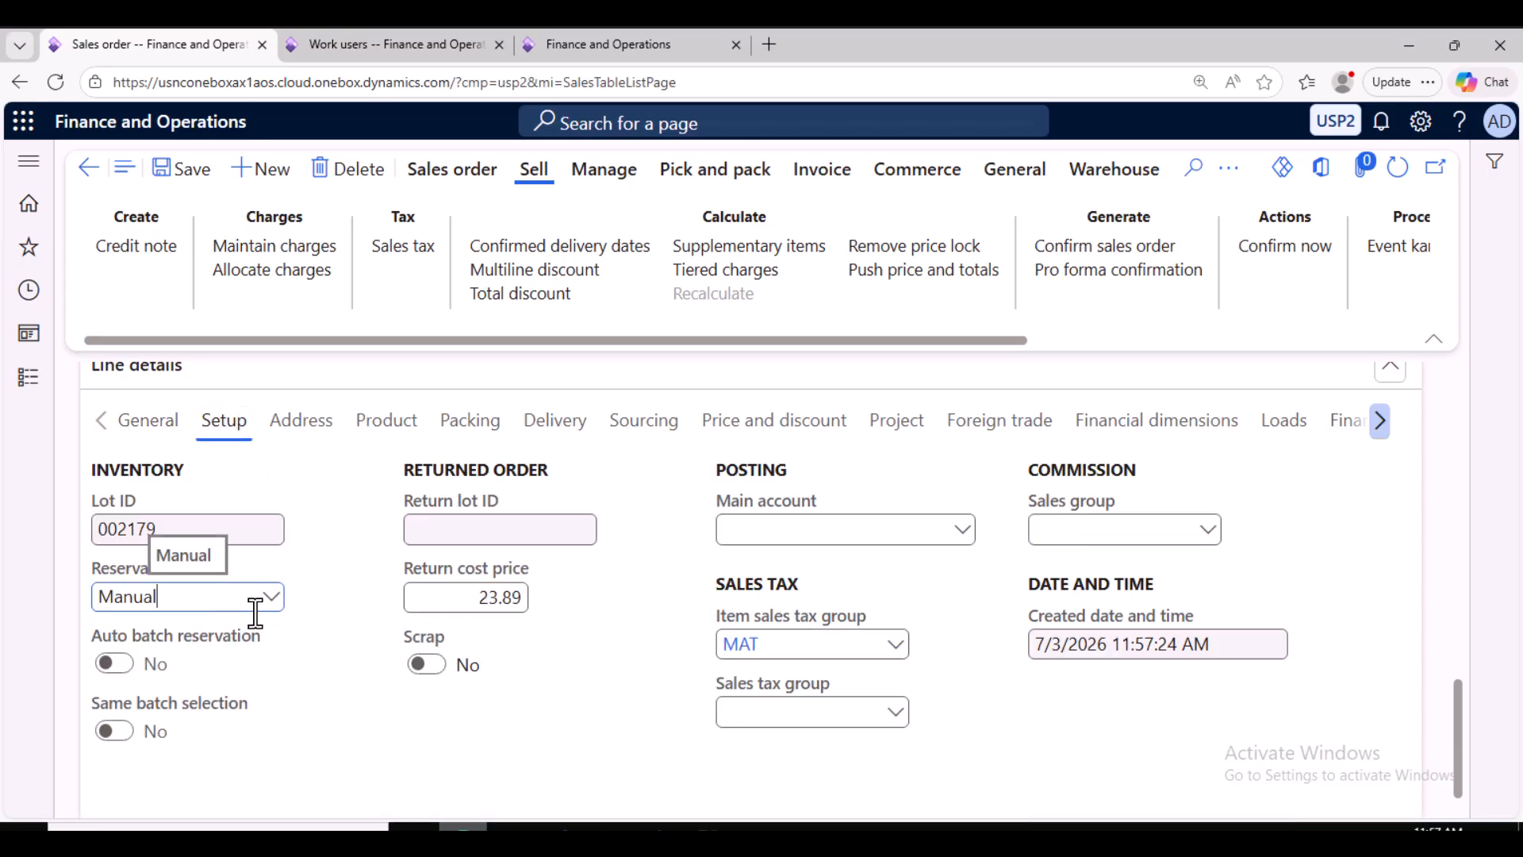
Open the inventory reservation for the P9500 order line and try to reserve a quantity of 4 at site 3, warehouse 30.
scroll(272, 631, "up", 10)
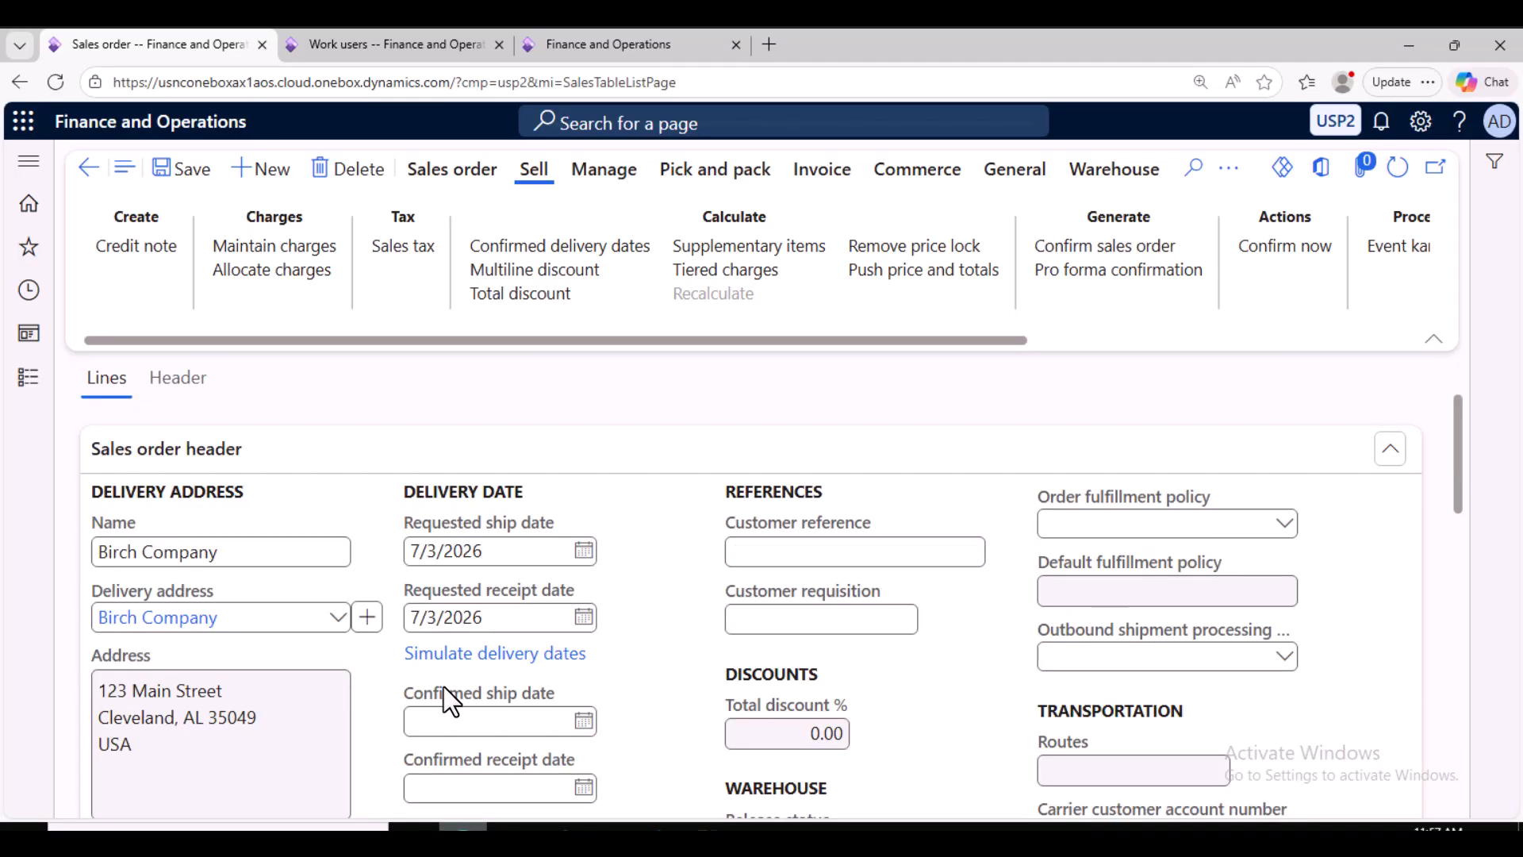
scroll(484, 685, "up", 1)
scroll(509, 685, "down", 5)
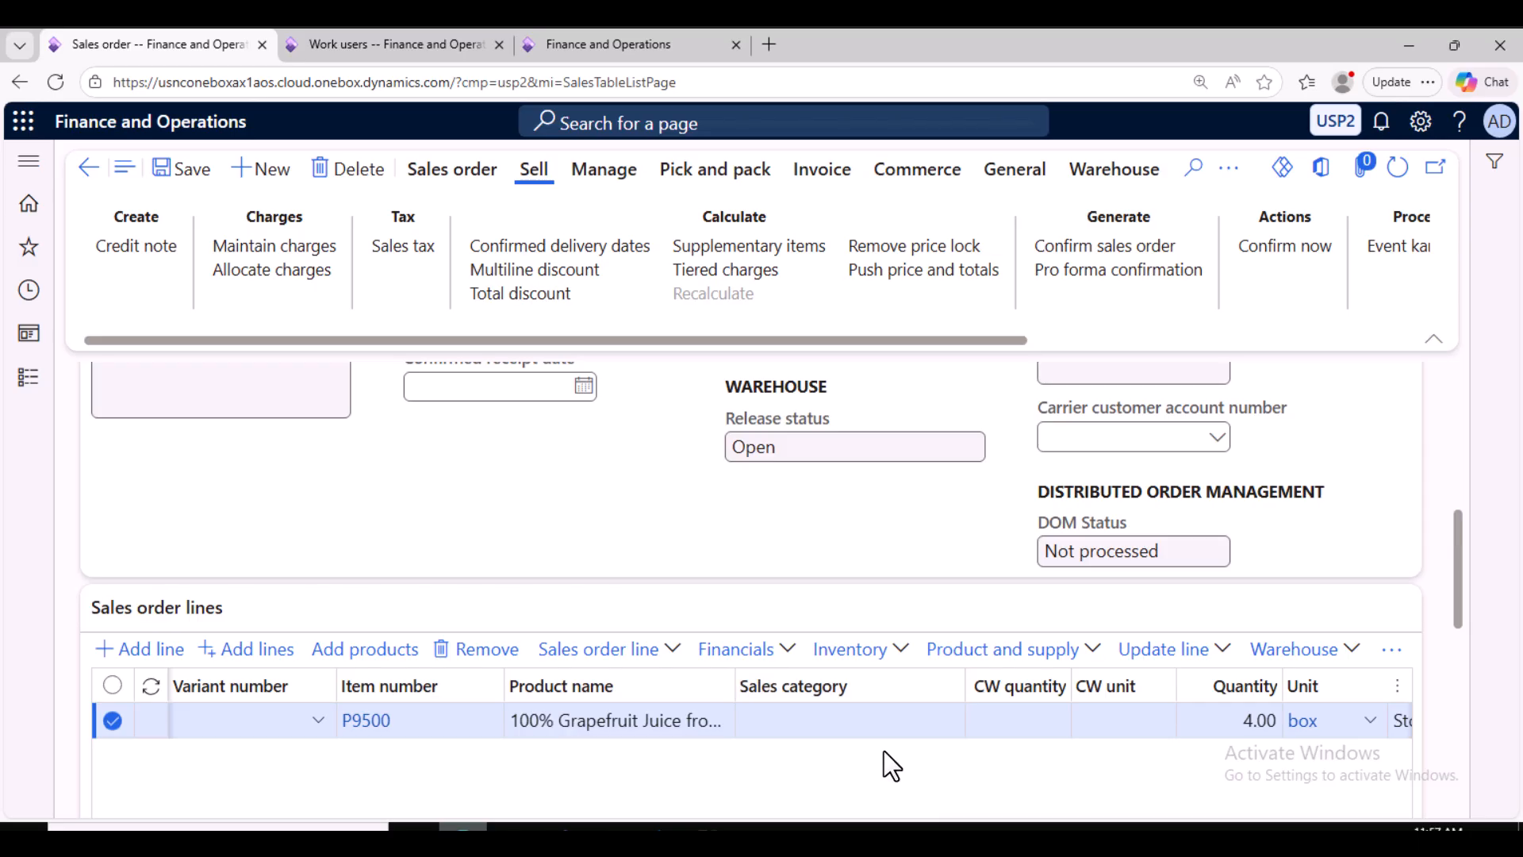
scroll(884, 751, "down", 3)
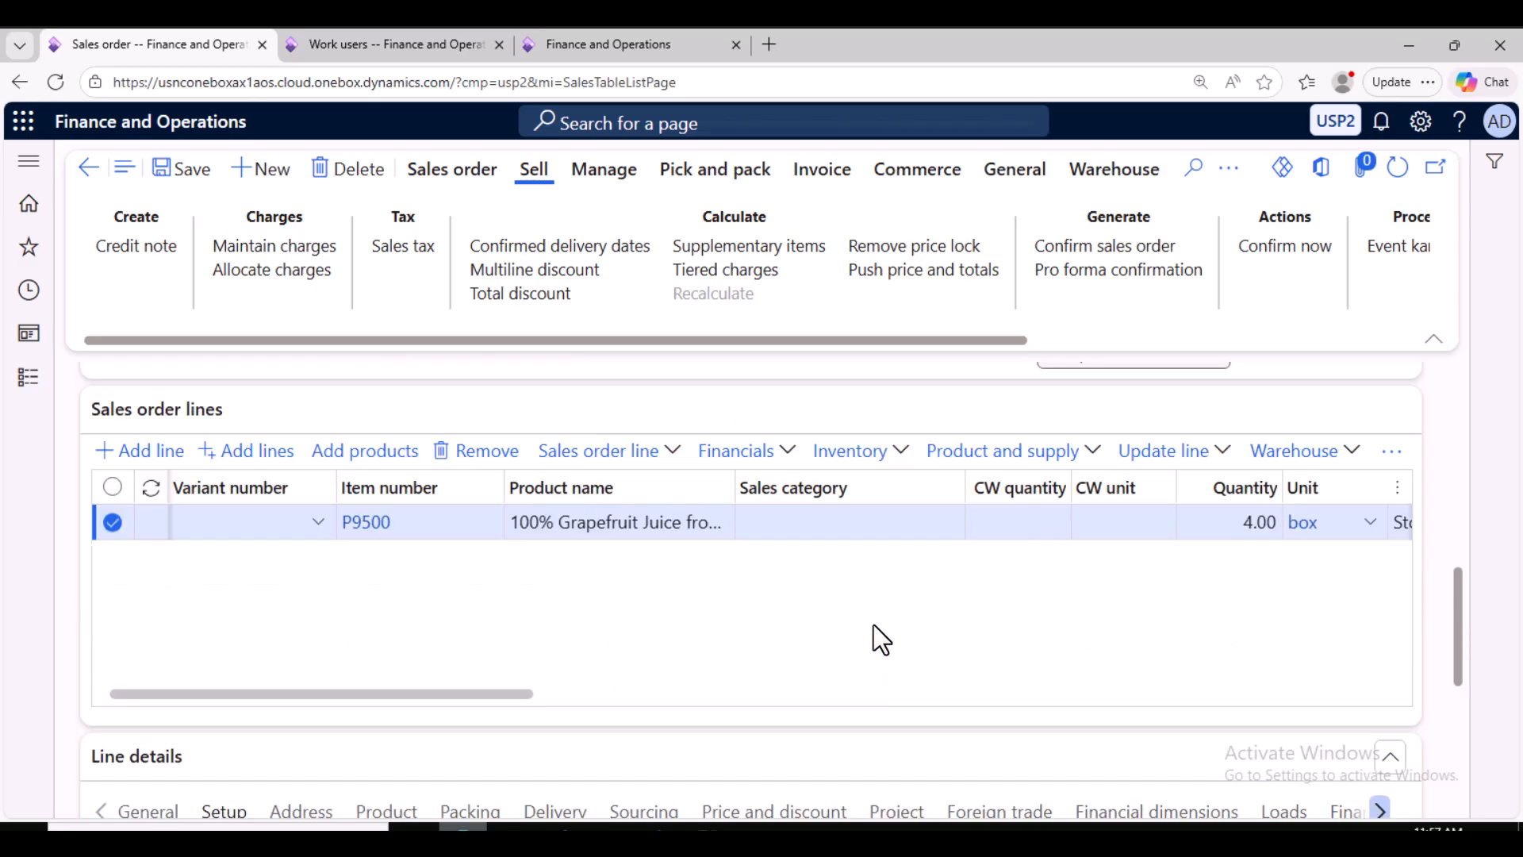
left_click(850, 450)
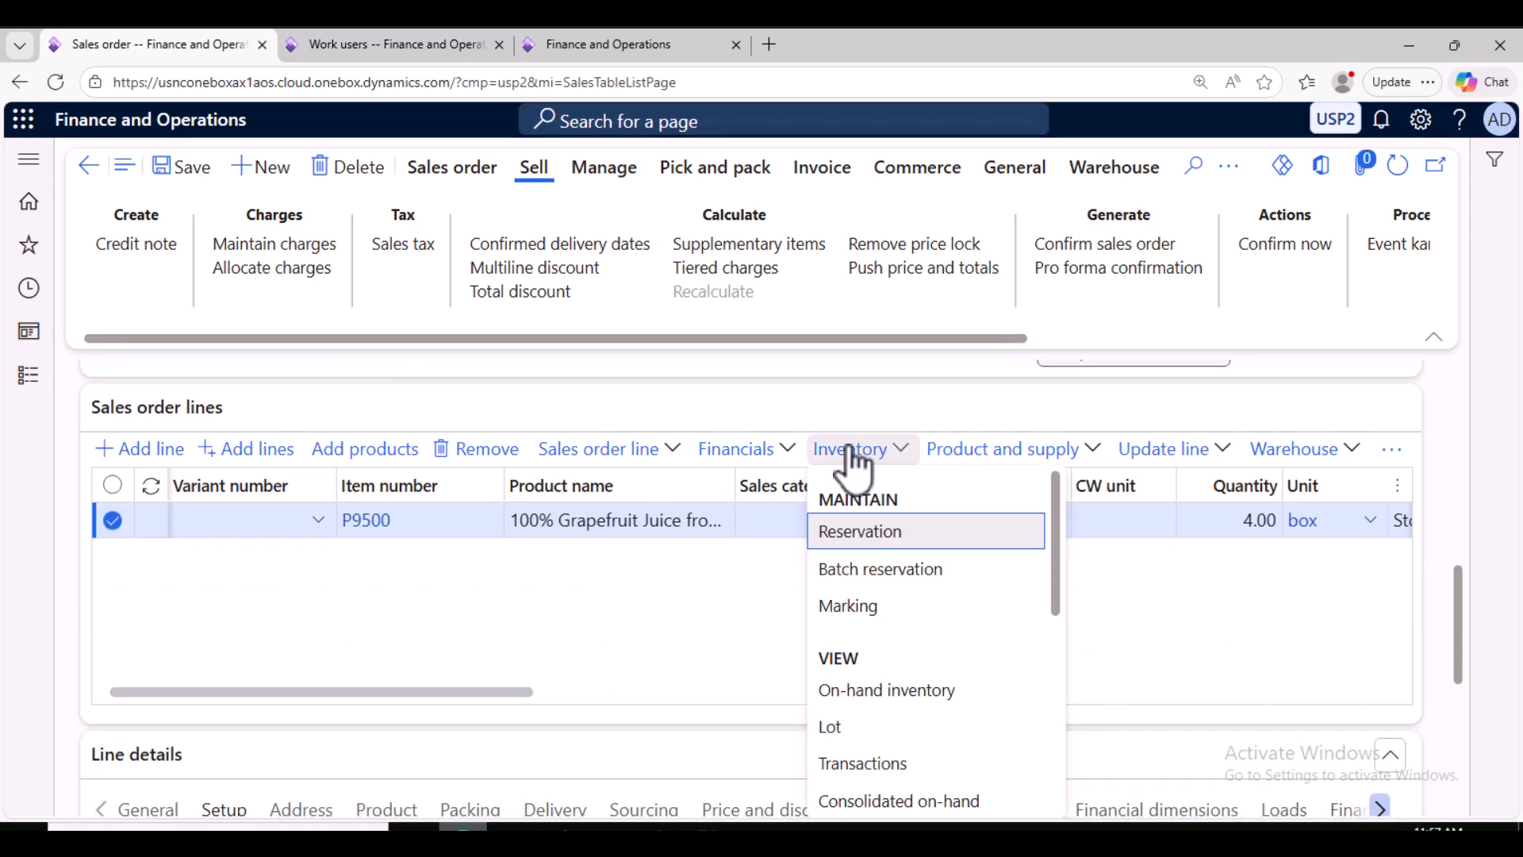
left_click(879, 533)
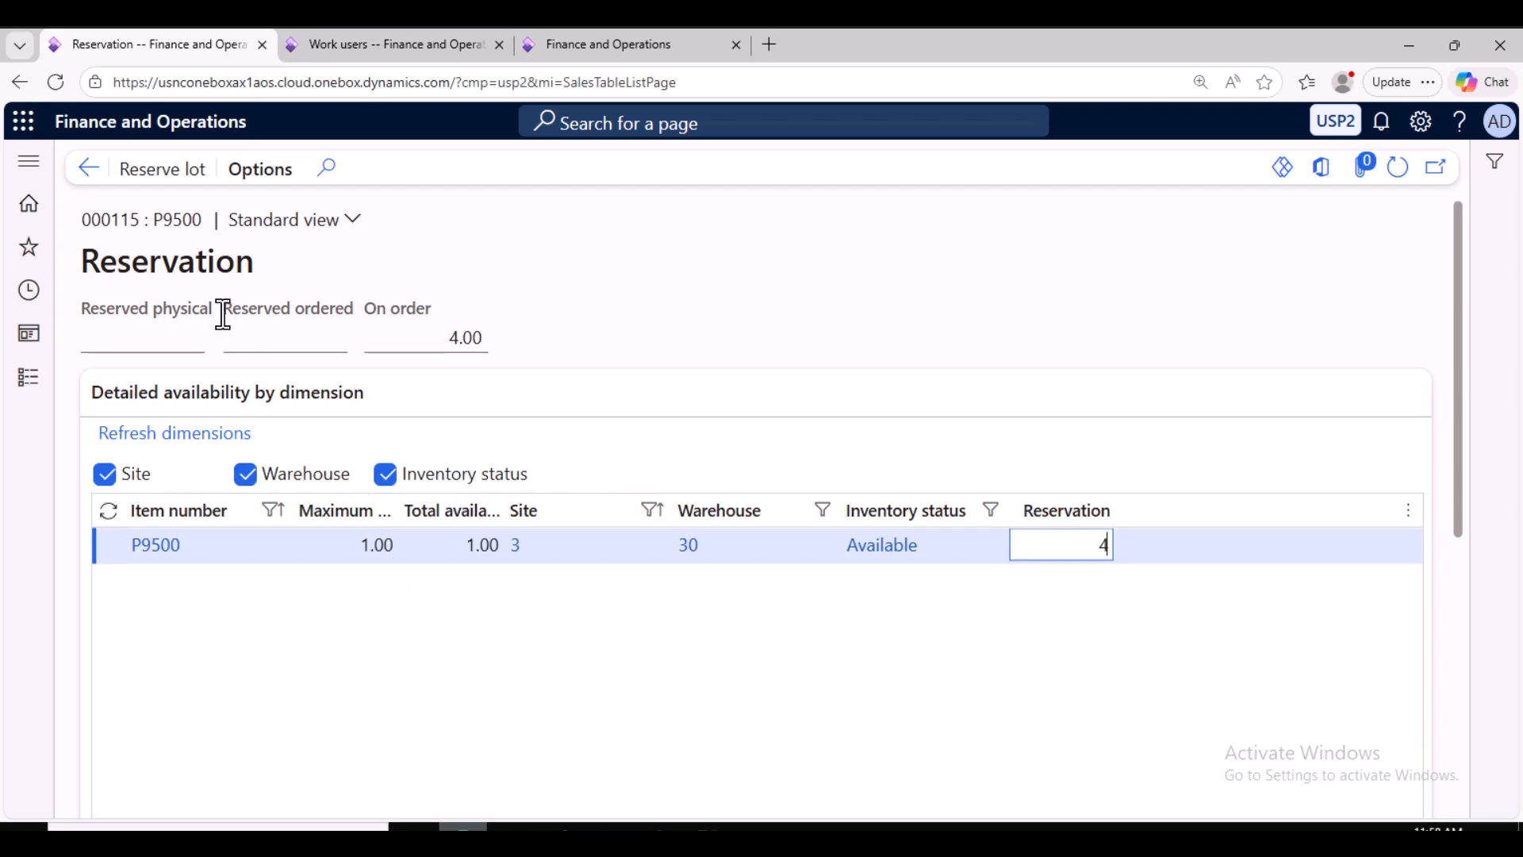
left_click(158, 178)
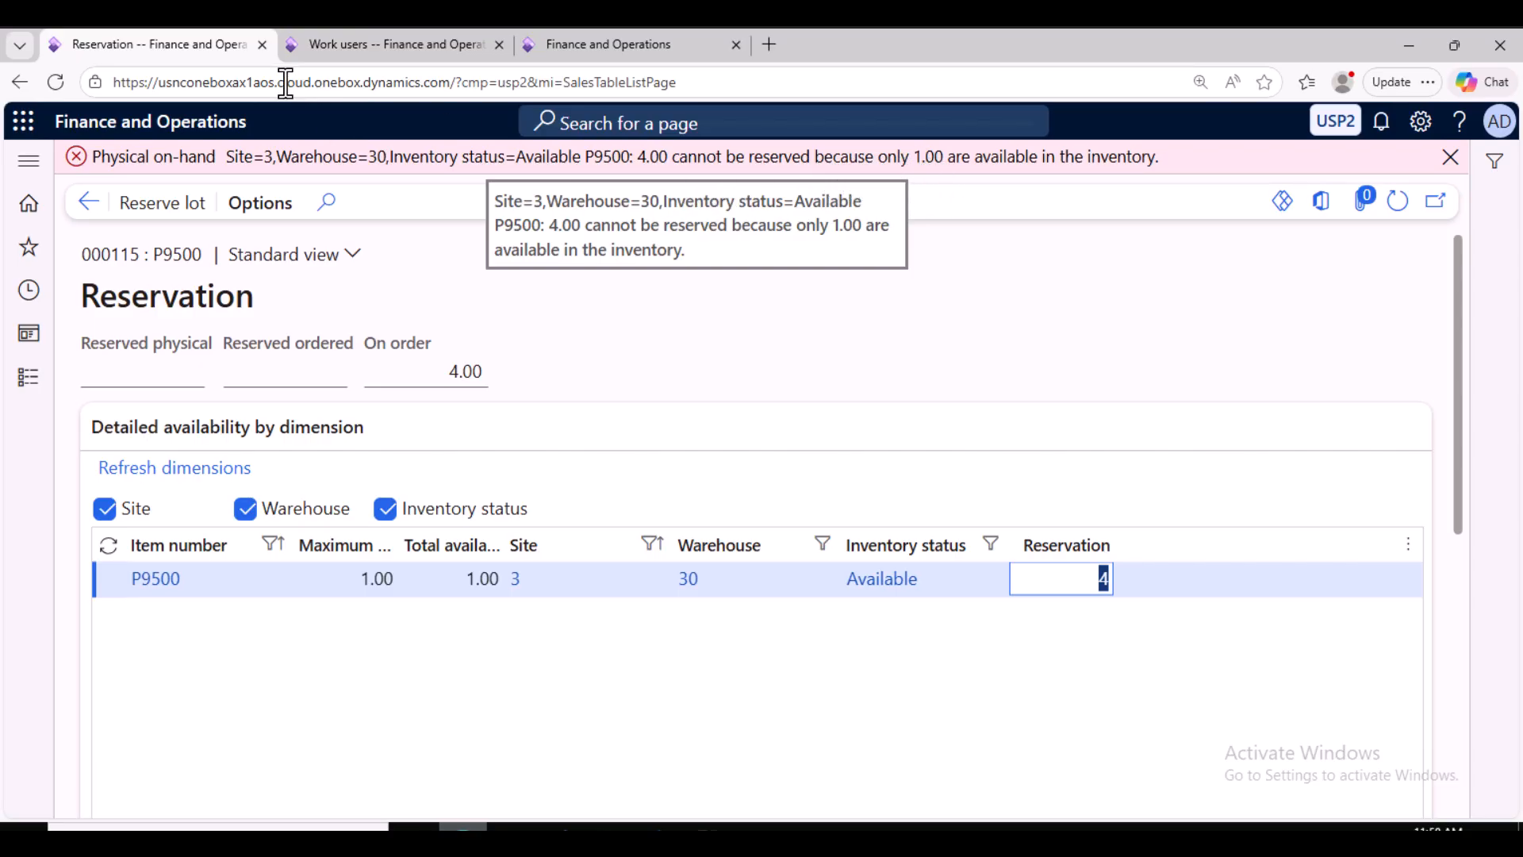
In the second browser tab, open the on-hand list of the Inventory management module.
left_click(327, 47)
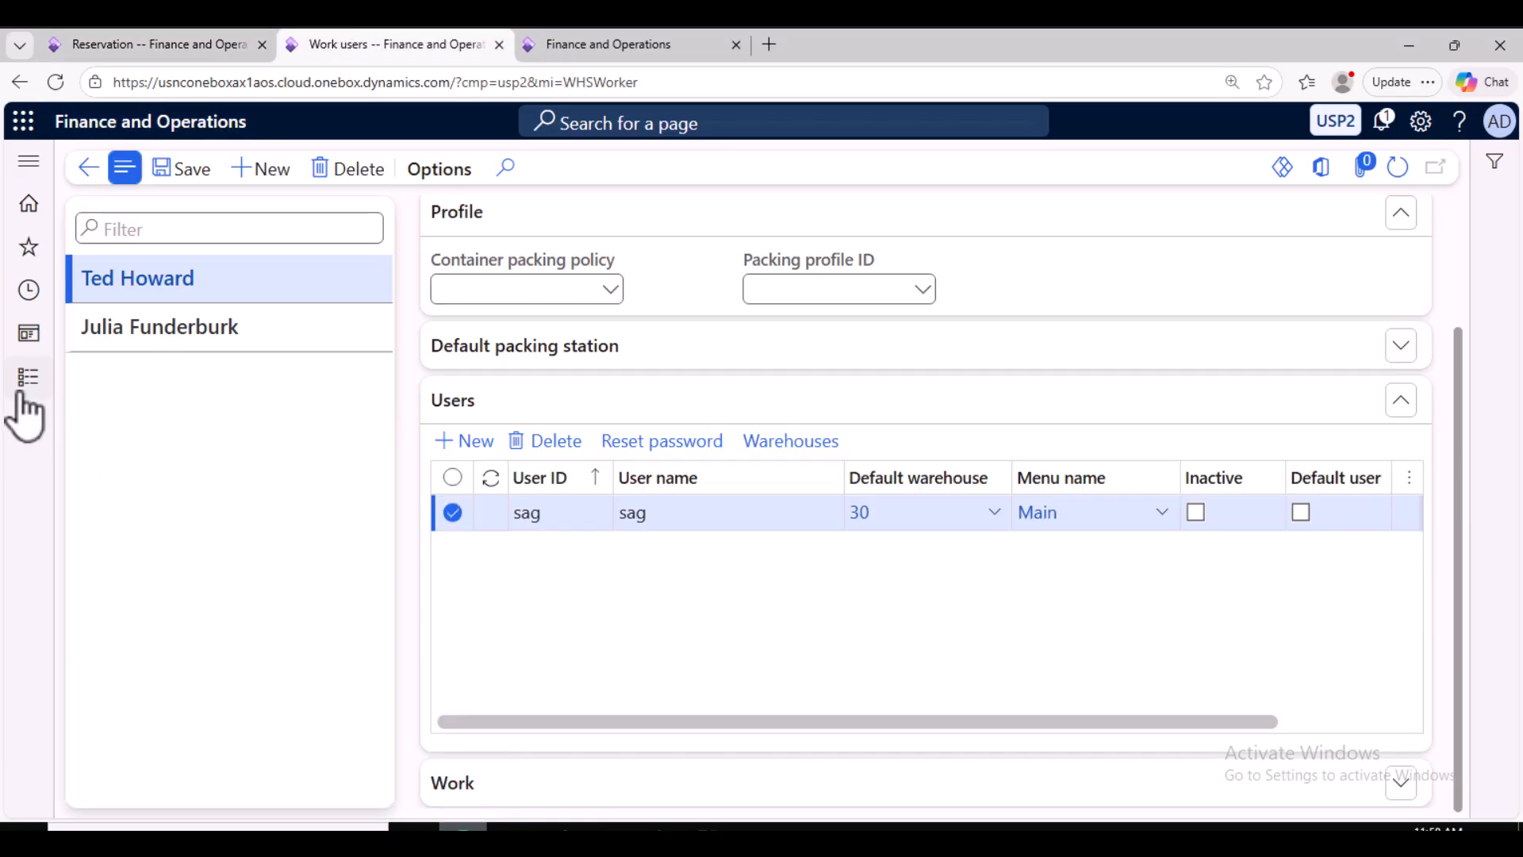
left_click(26, 387)
scroll(123, 655, "down", 5)
scroll(122, 658, "down", 10)
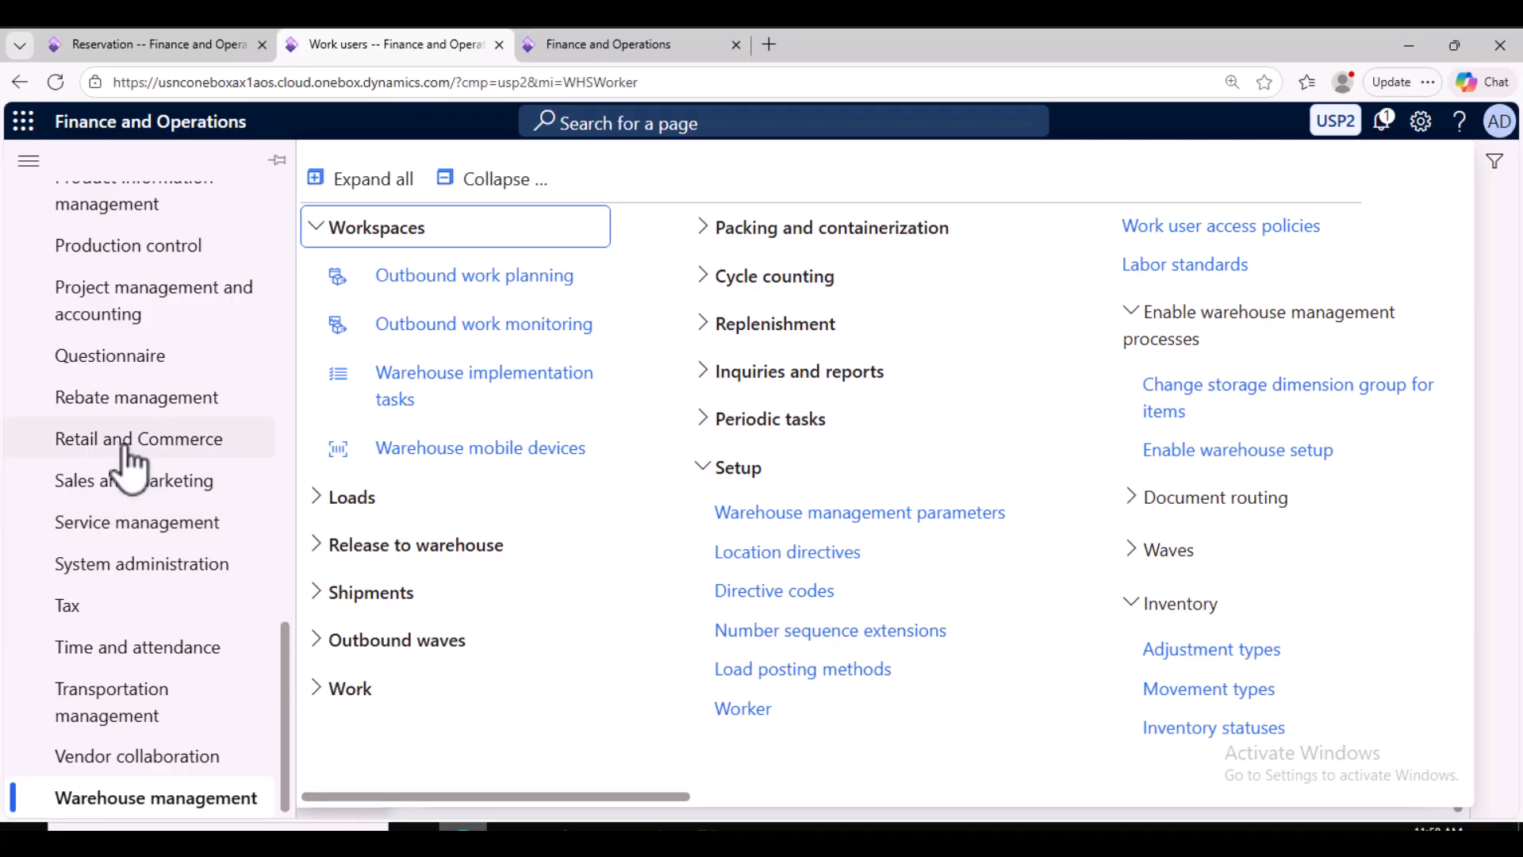
scroll(135, 334, "up", 3)
scroll(140, 294, "up", 3)
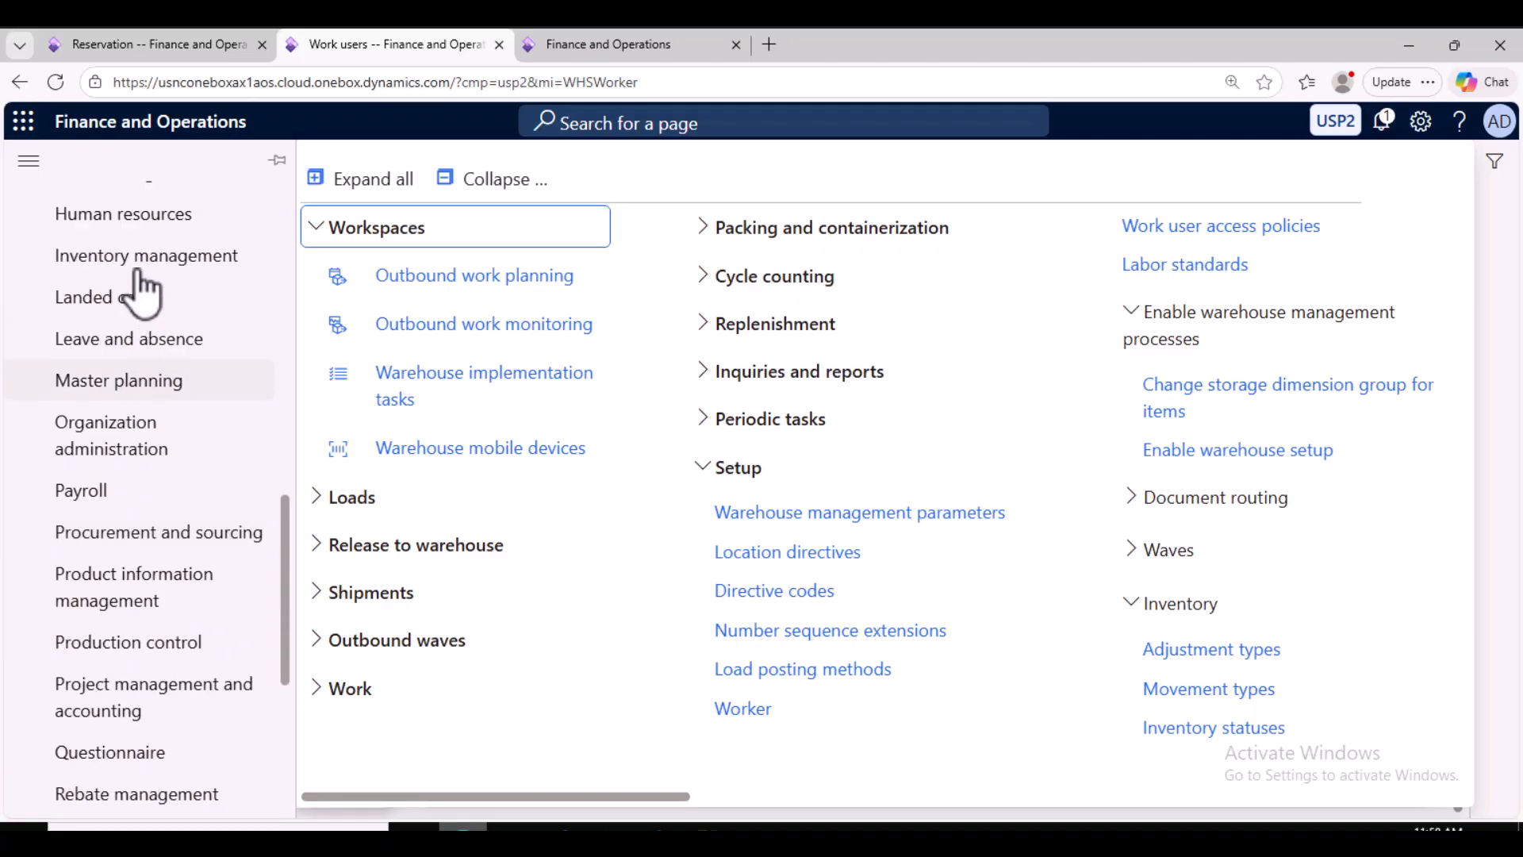
left_click(183, 269)
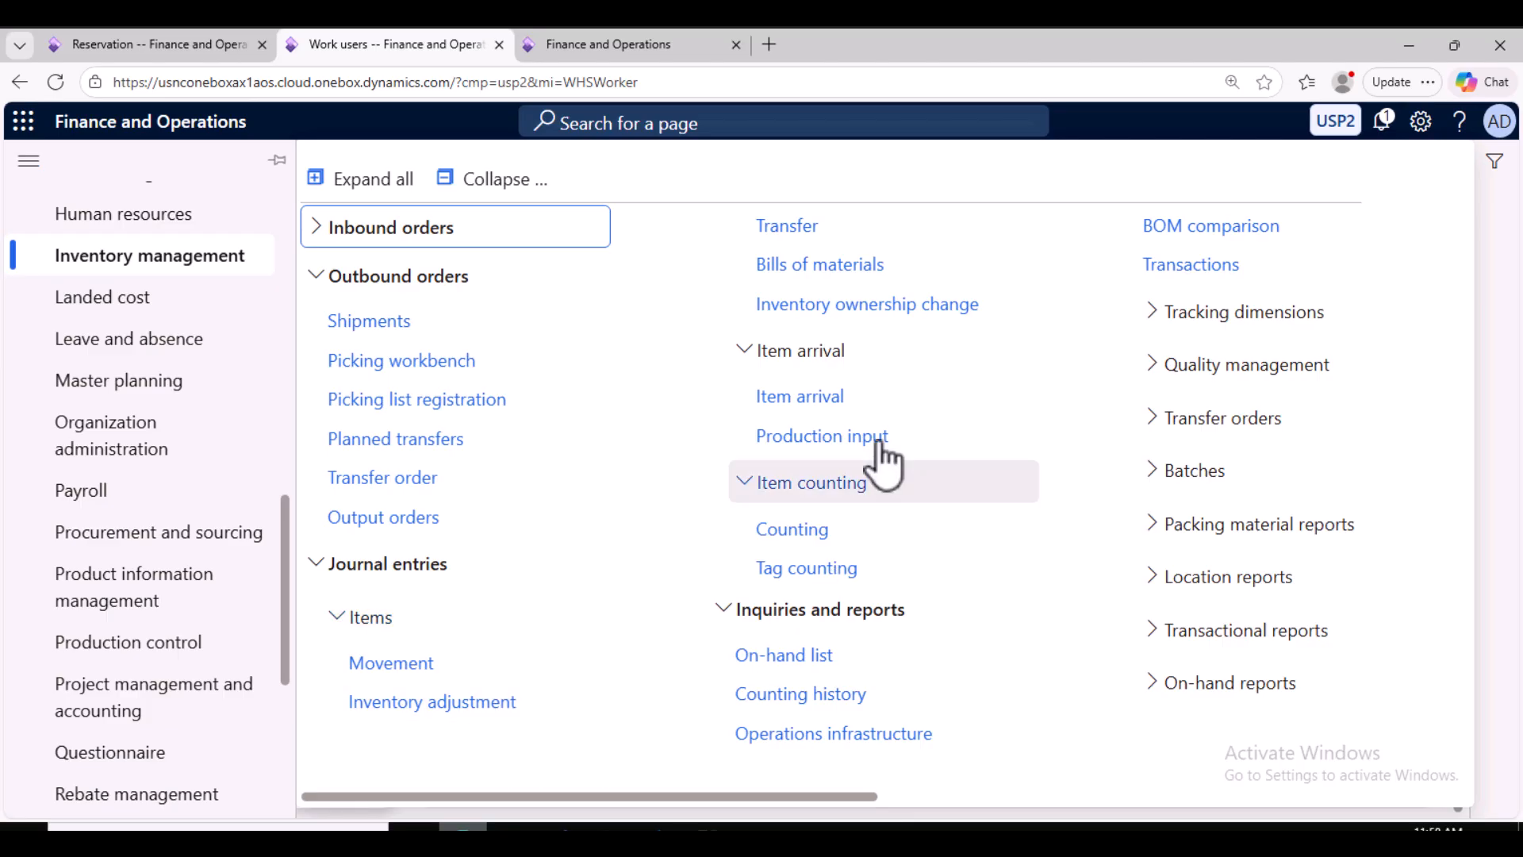
left_click(793, 658)
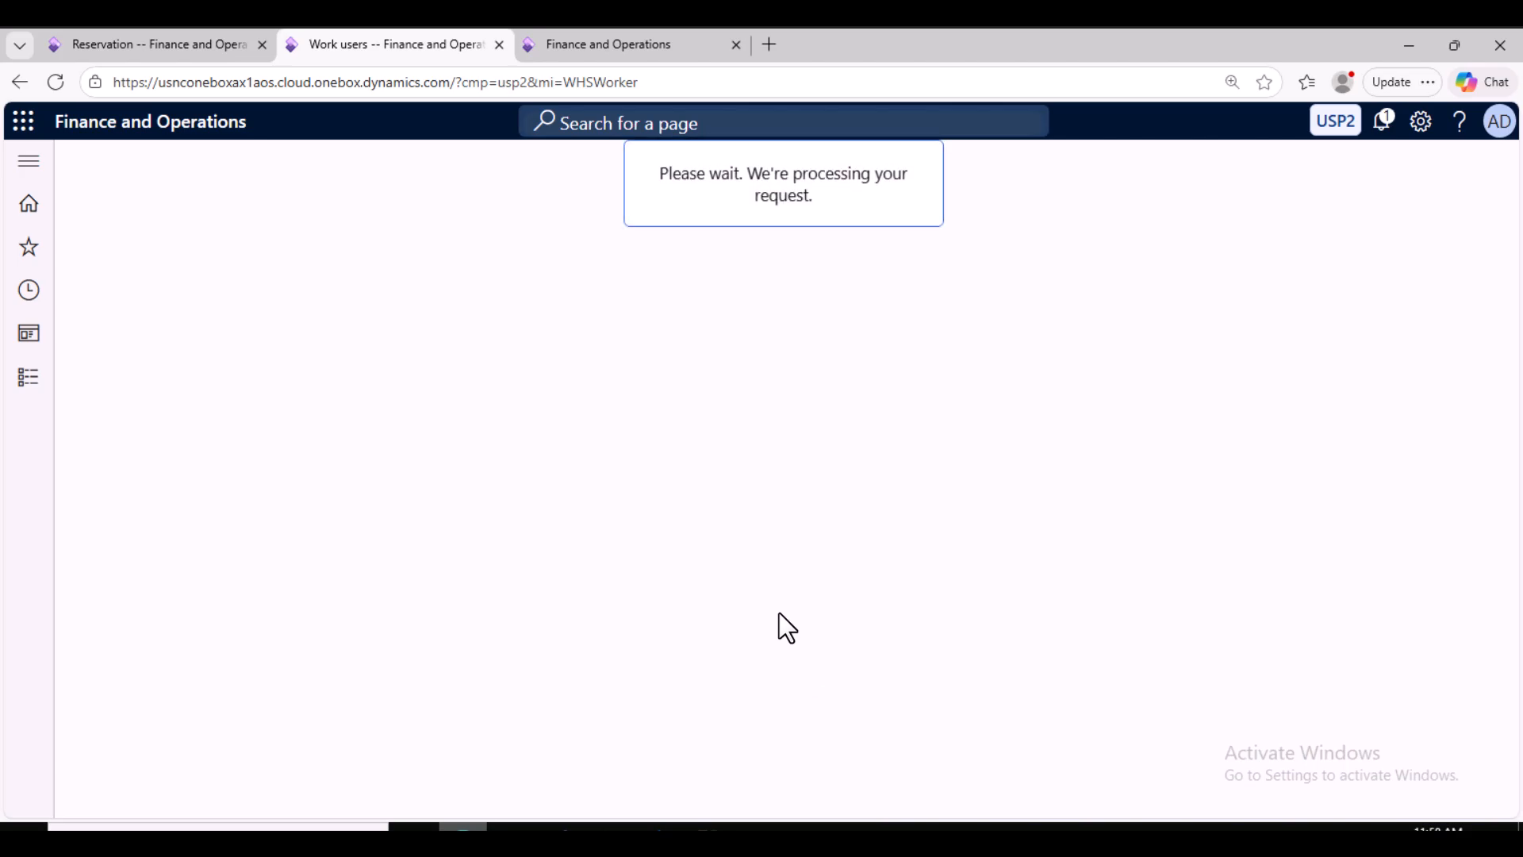
Copy item number P9500 from the reservation page and filter the on-hand list by it to review its inventory quantities.
left_click(168, 46)
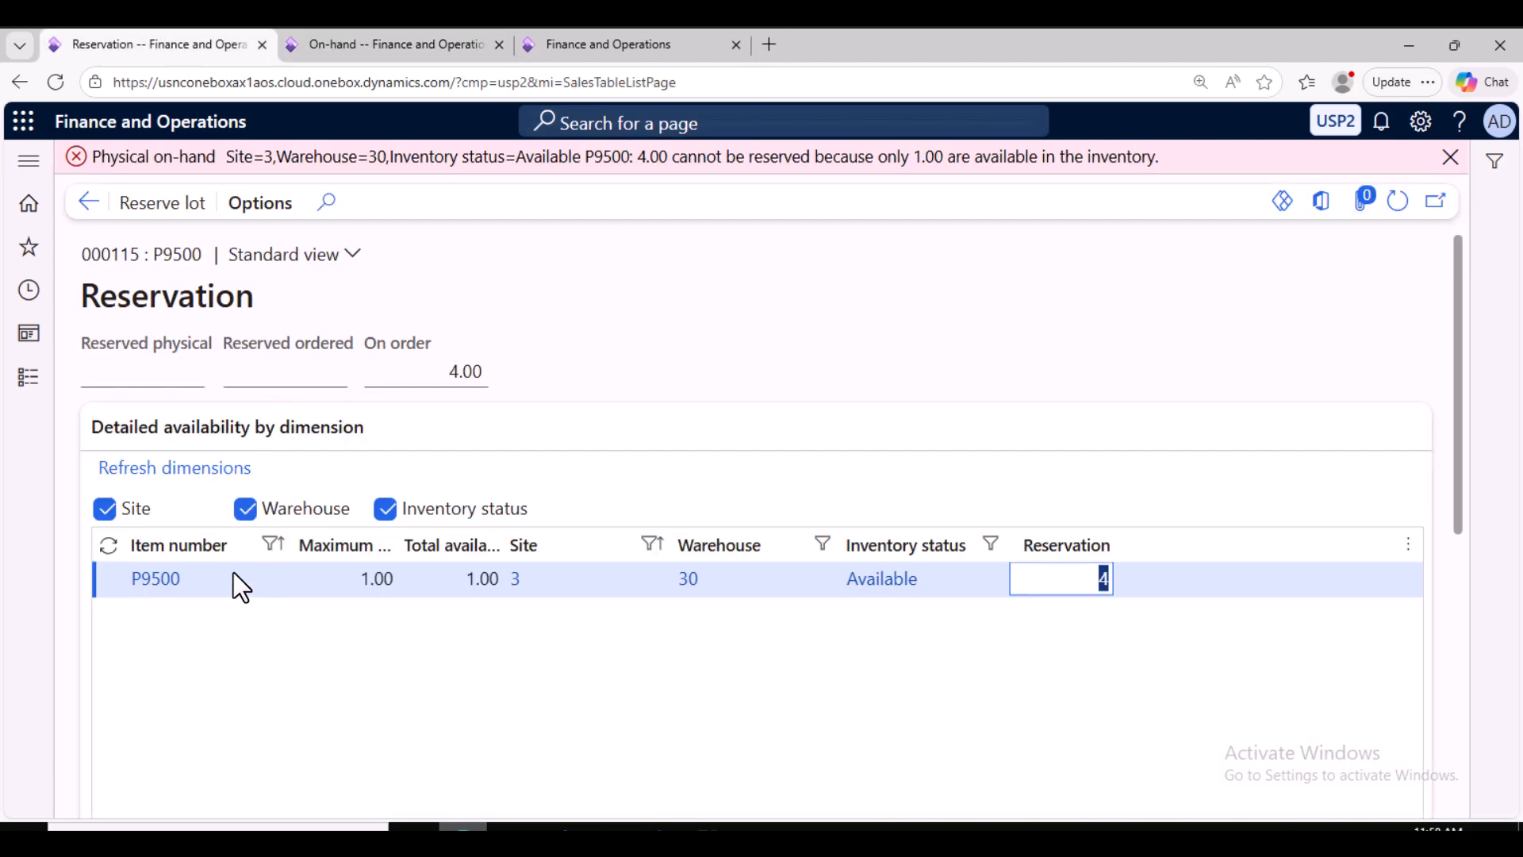
left_click(143, 583)
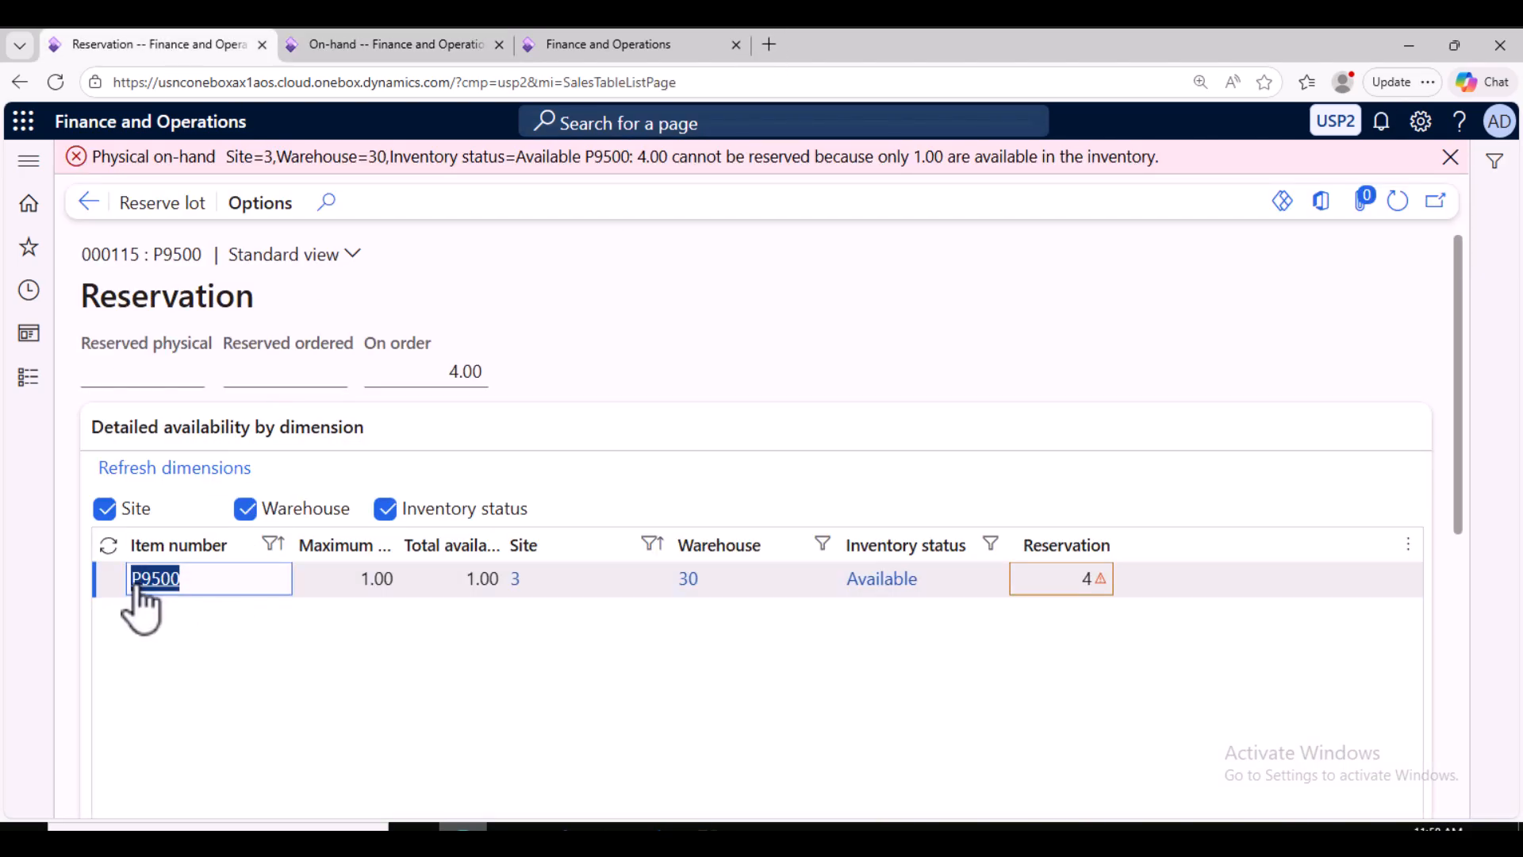
right_click(142, 579)
left_click(208, 298)
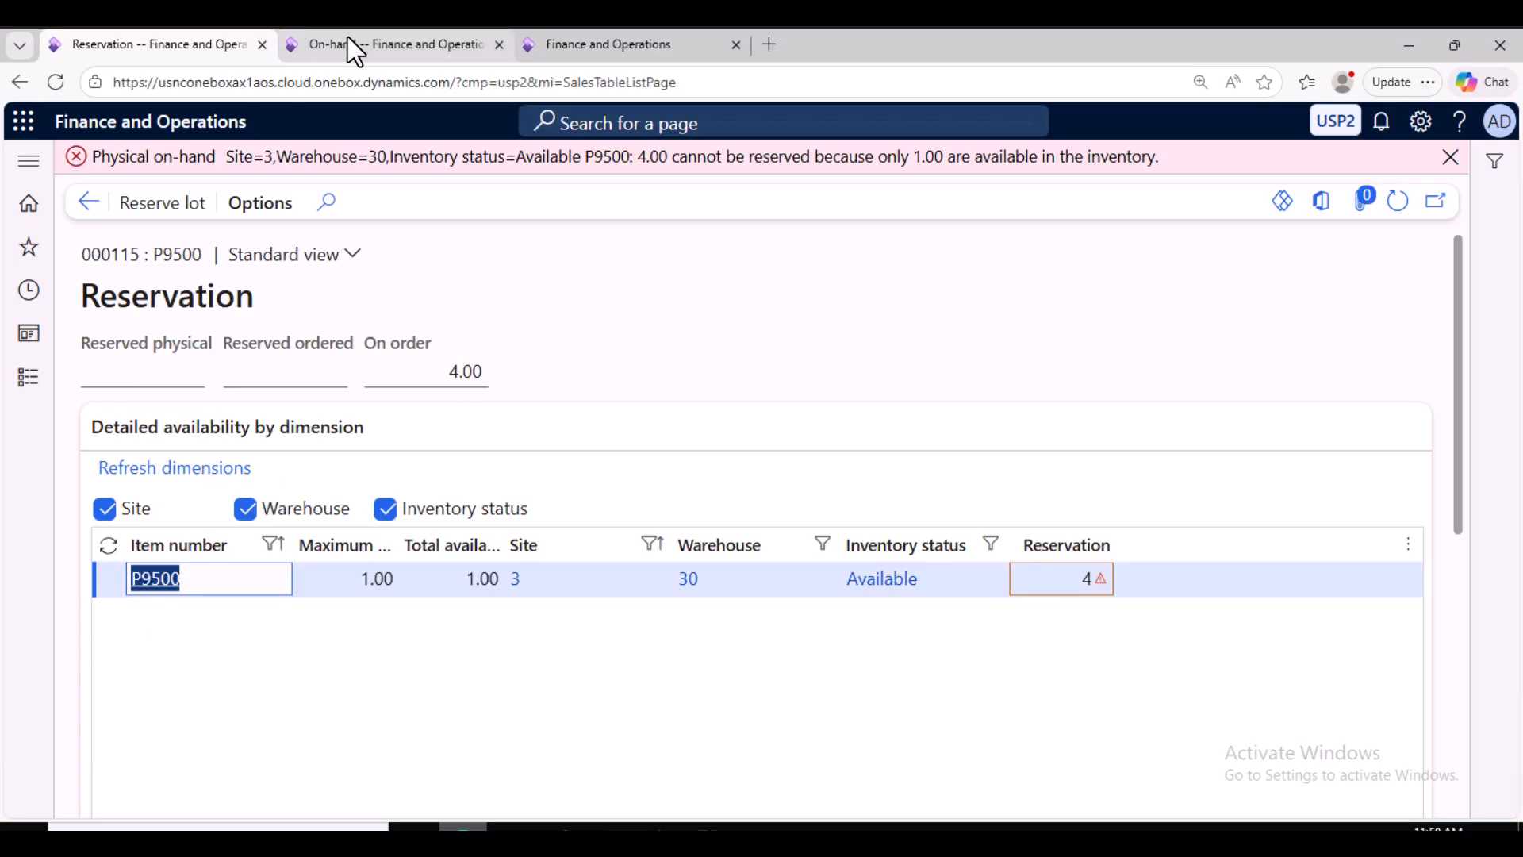
key("ctrl+Tab")
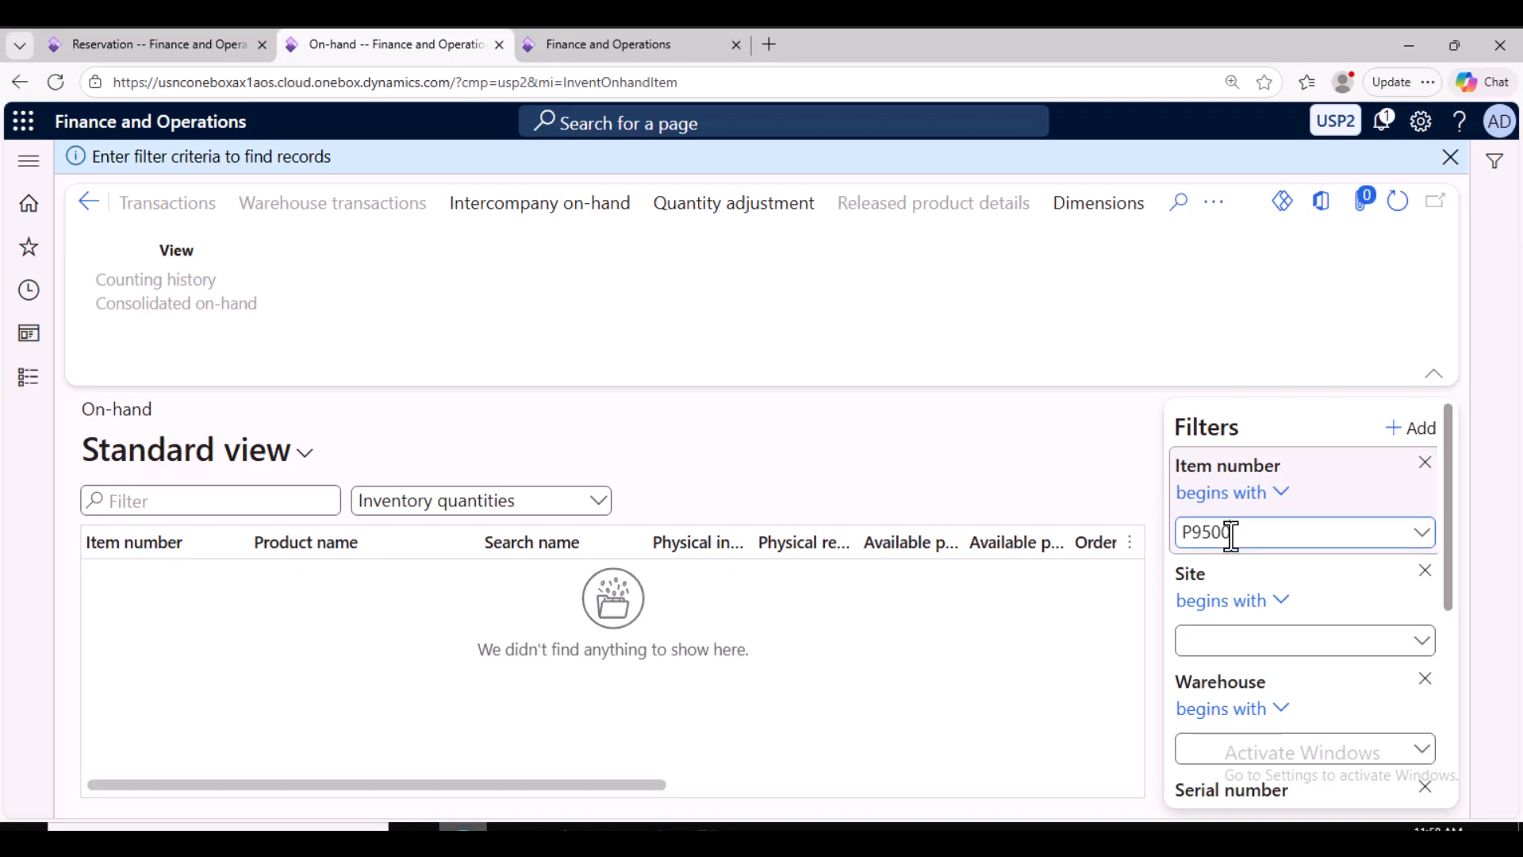
scroll(1258, 629, "down", 5)
left_click(1324, 771)
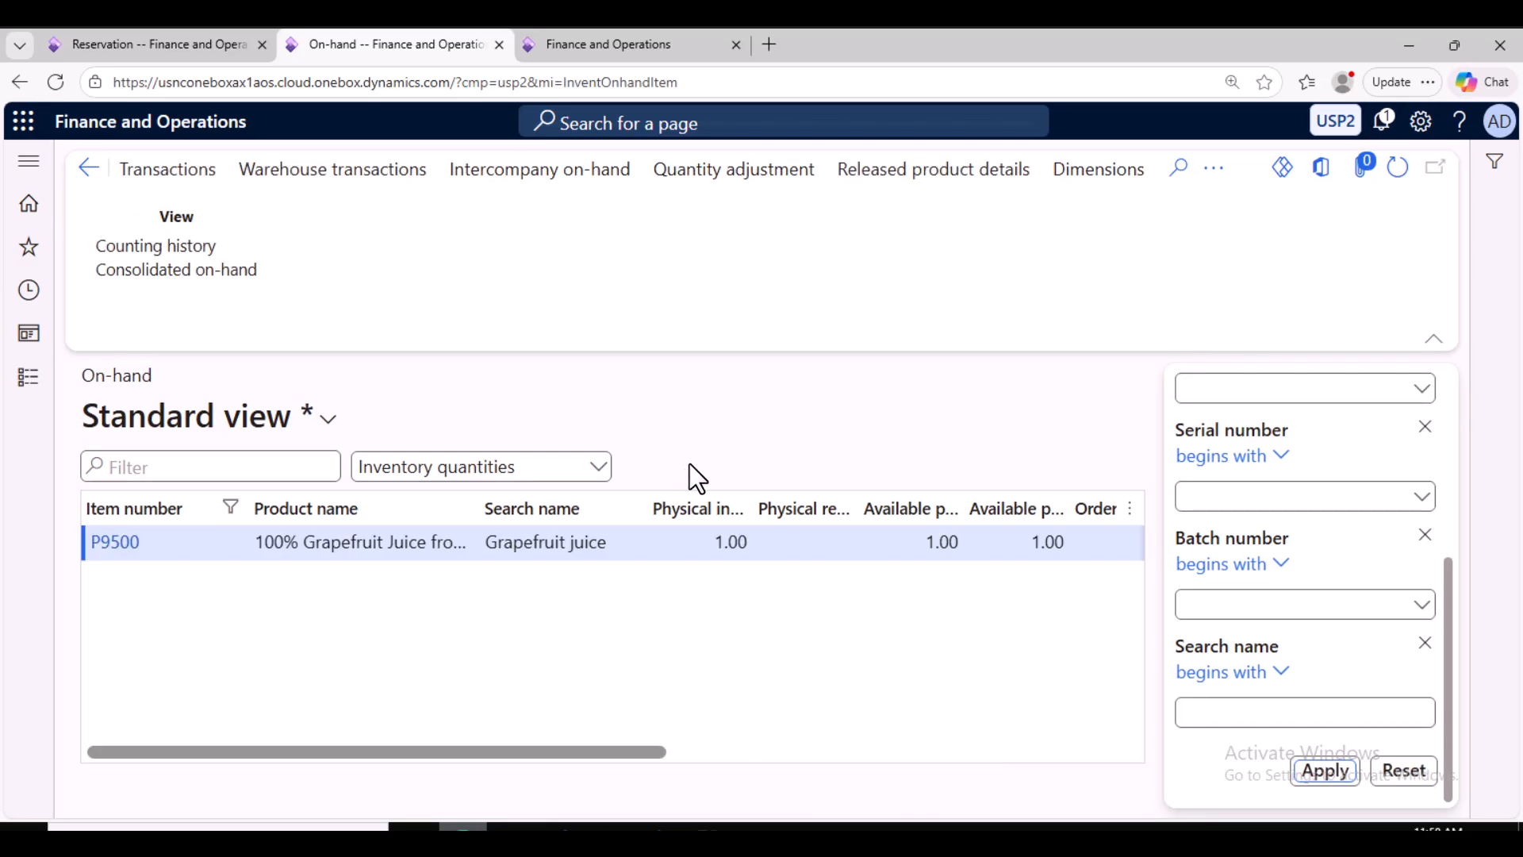
left_click(649, 541)
left_click_drag(640, 747, 730, 751)
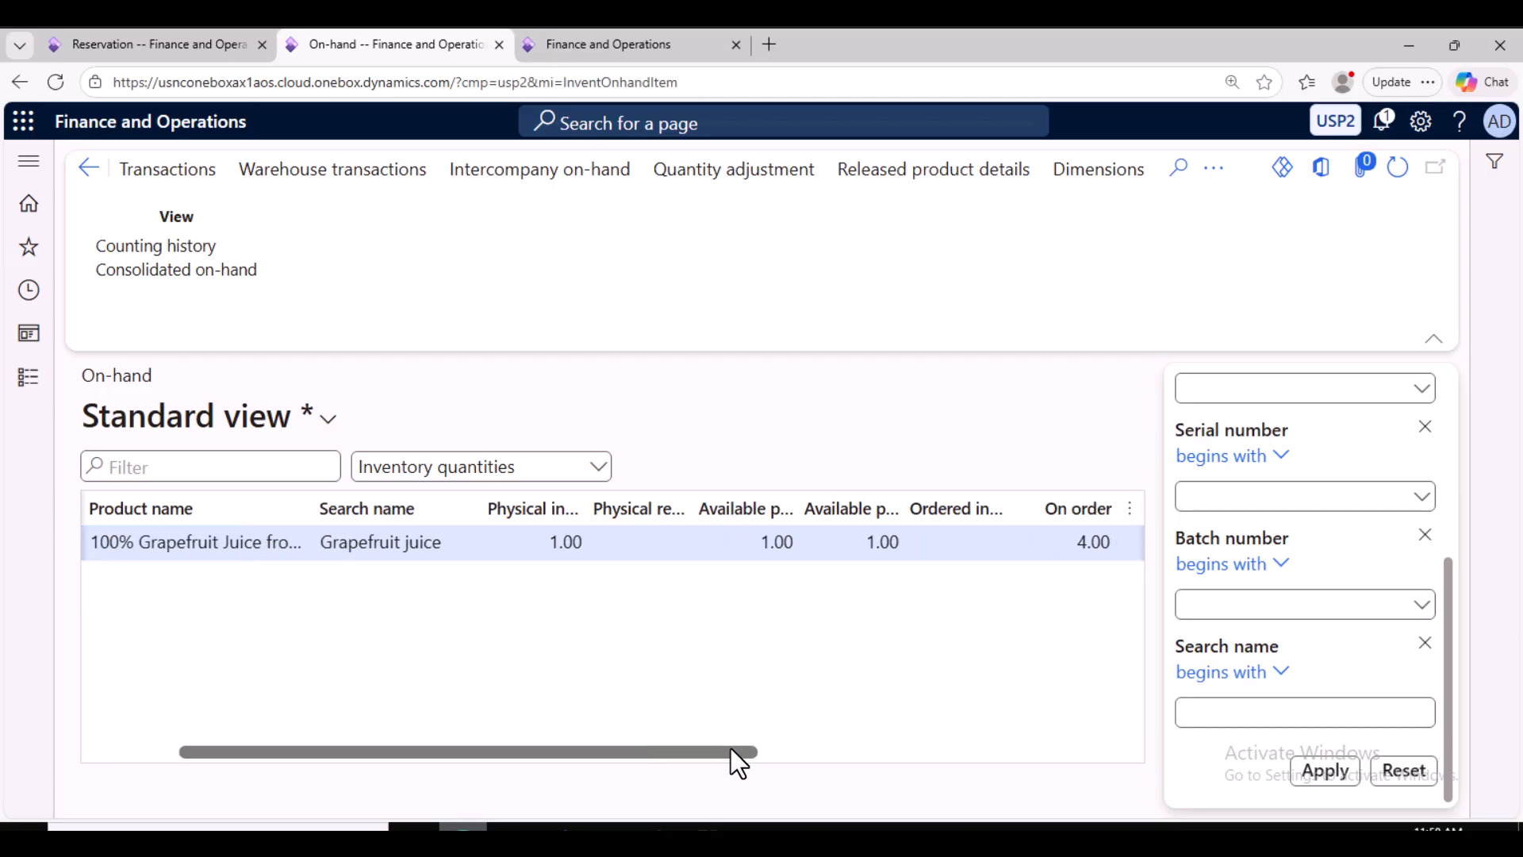
Open the quantity adjustment for P9500, set the counted quantity to 100, and confirm the count.
left_click(712, 173)
left_click(1399, 354)
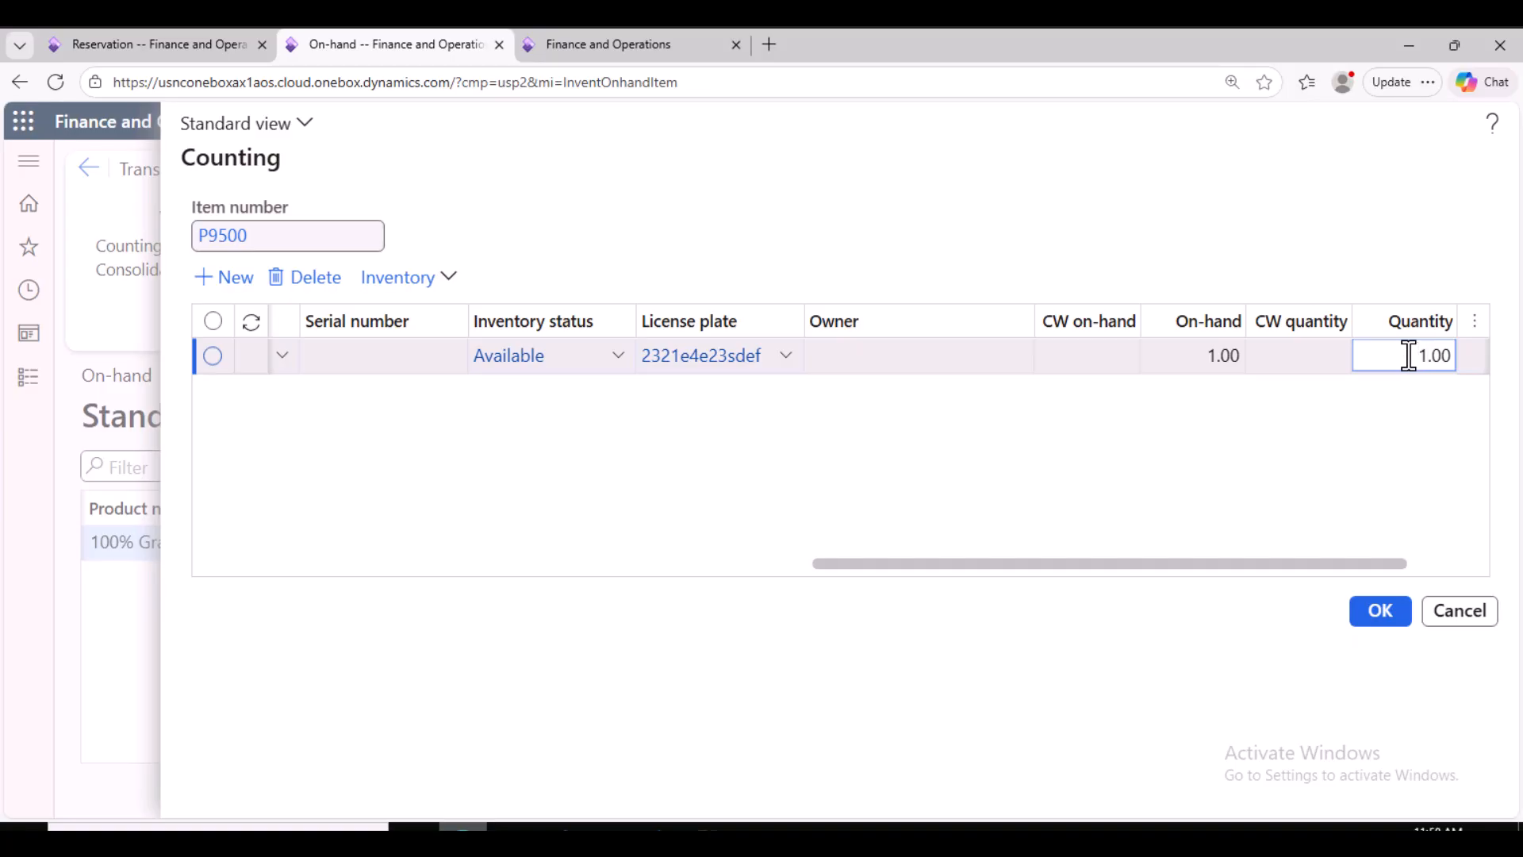
type("00")
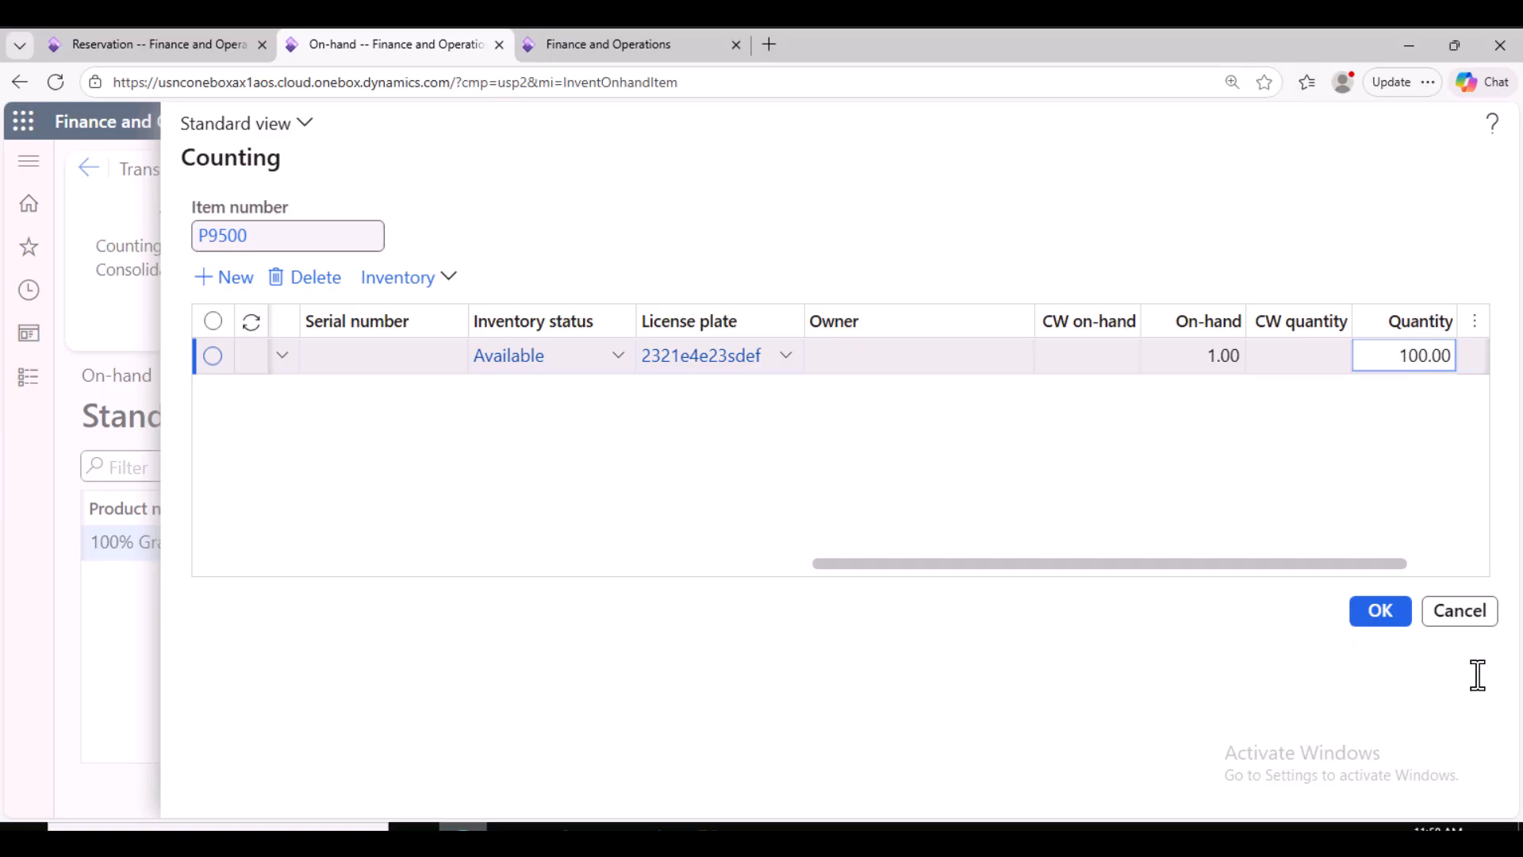
left_click(1386, 621)
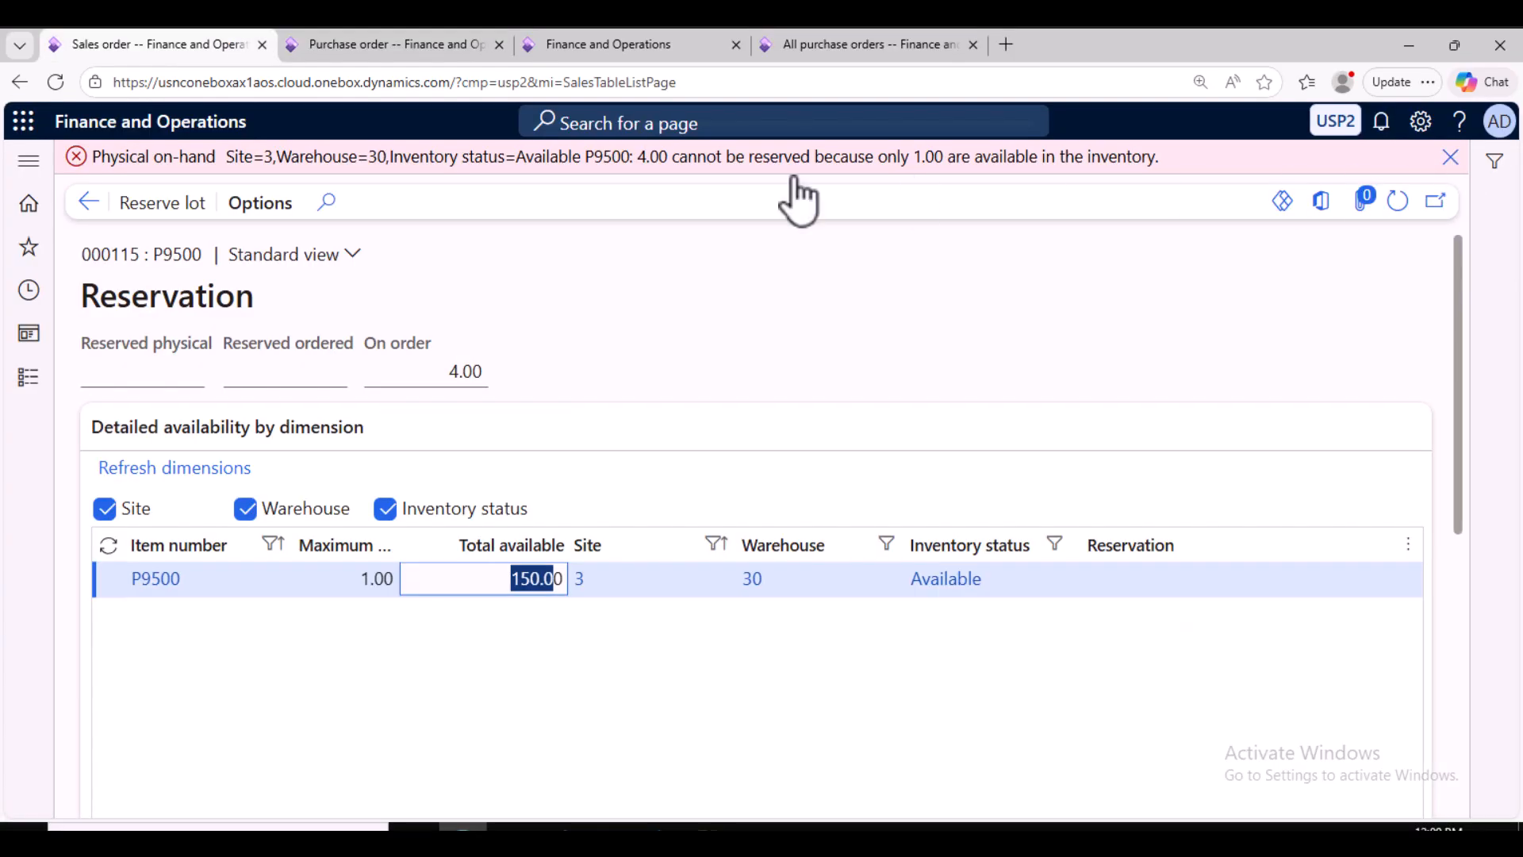
Reserve the lot for the P9500 order line and try to leave the reservation page.
left_click(189, 170)
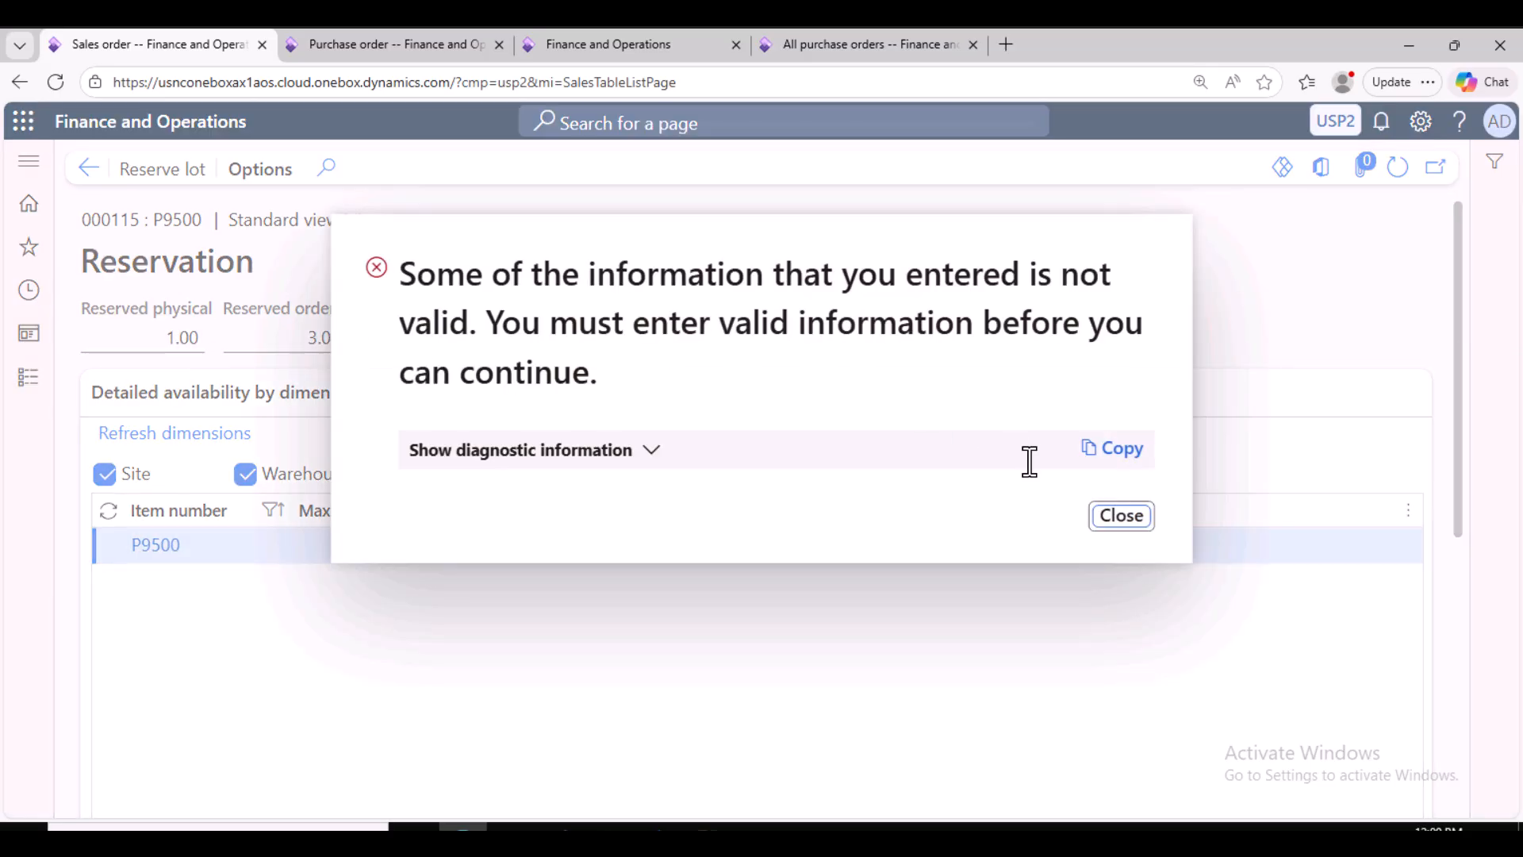
left_click(1124, 517)
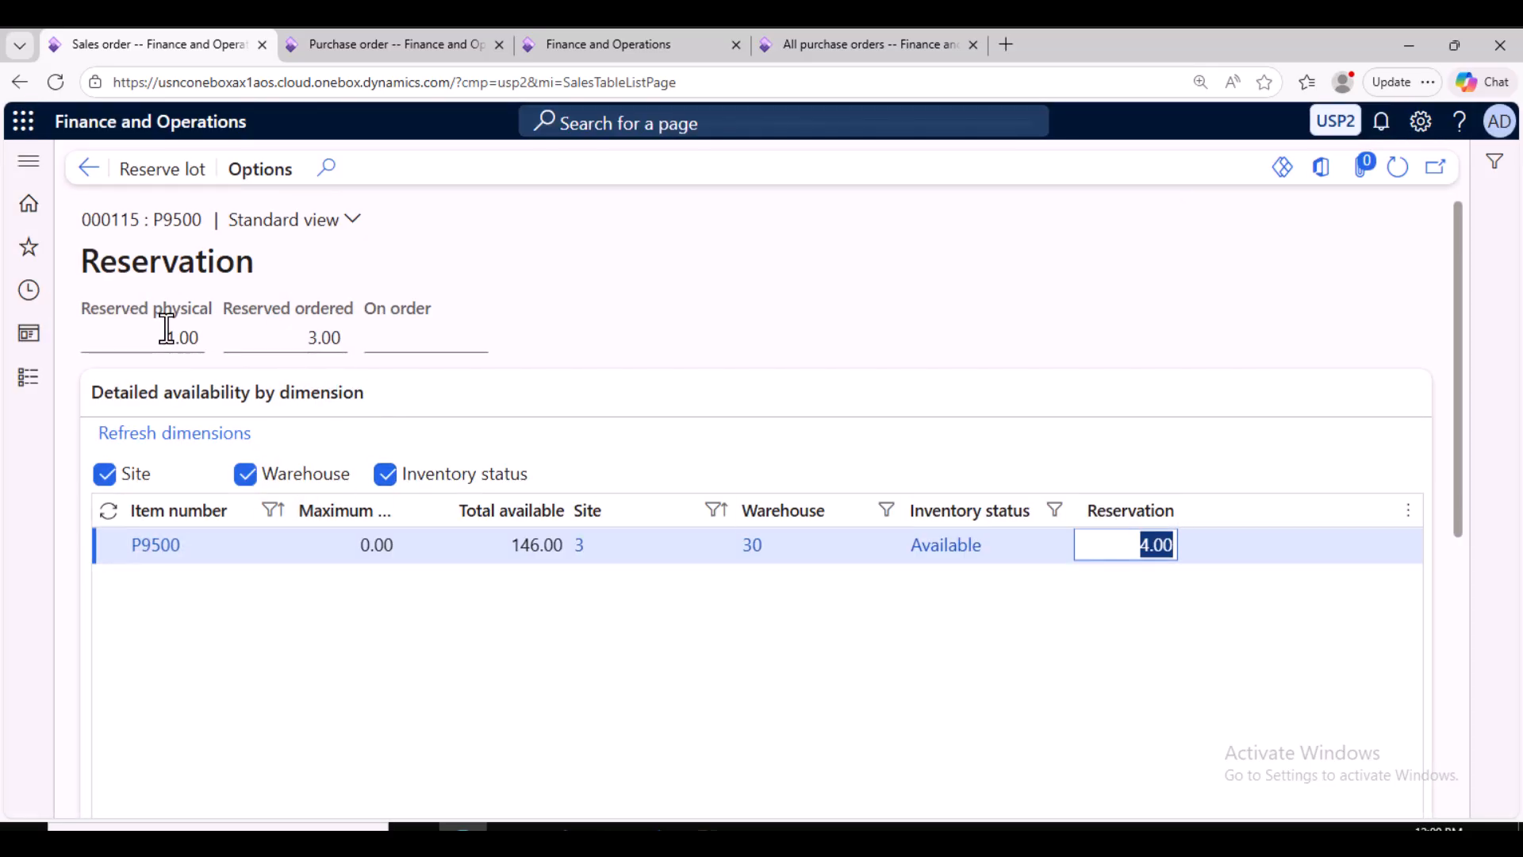
left_click(89, 166)
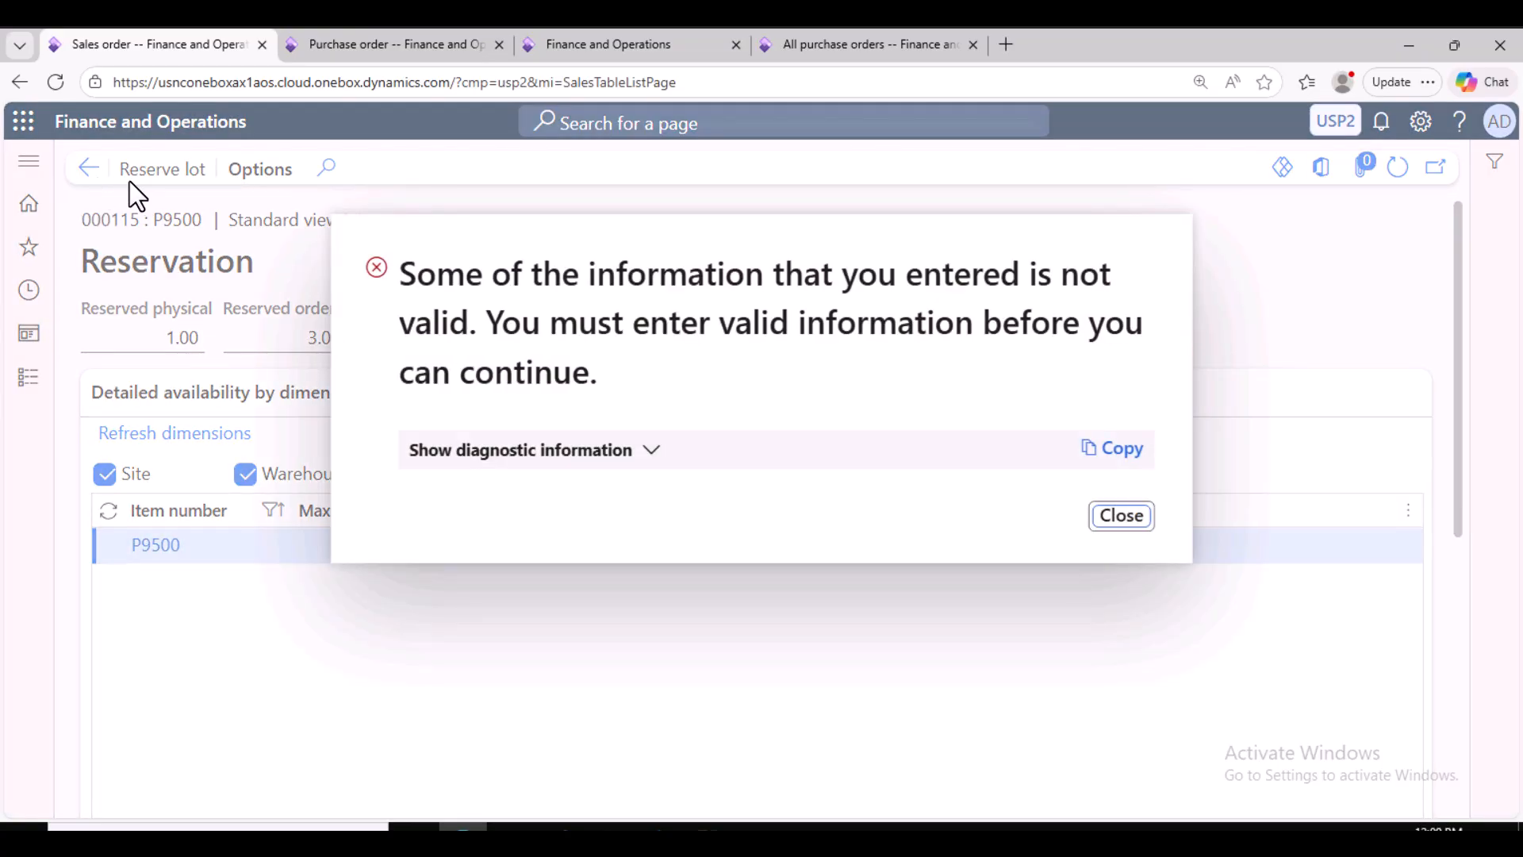
left_click(1122, 517)
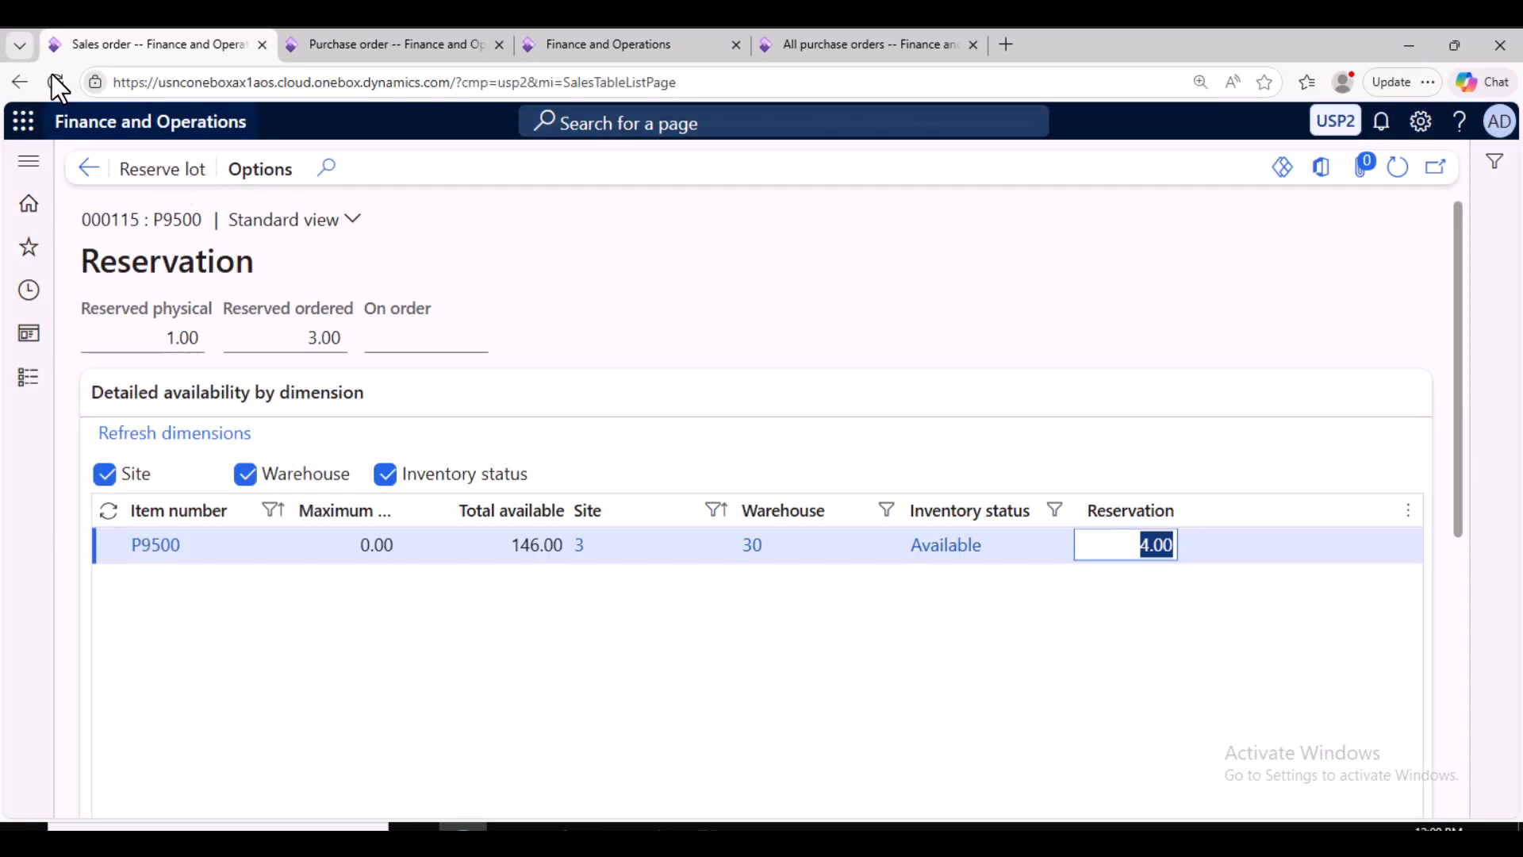
Copy the sales order number from the reservation page and filter the all sales orders list by it.
left_click_drag(140, 221, 93, 219)
right_click(88, 218)
left_click(127, 233)
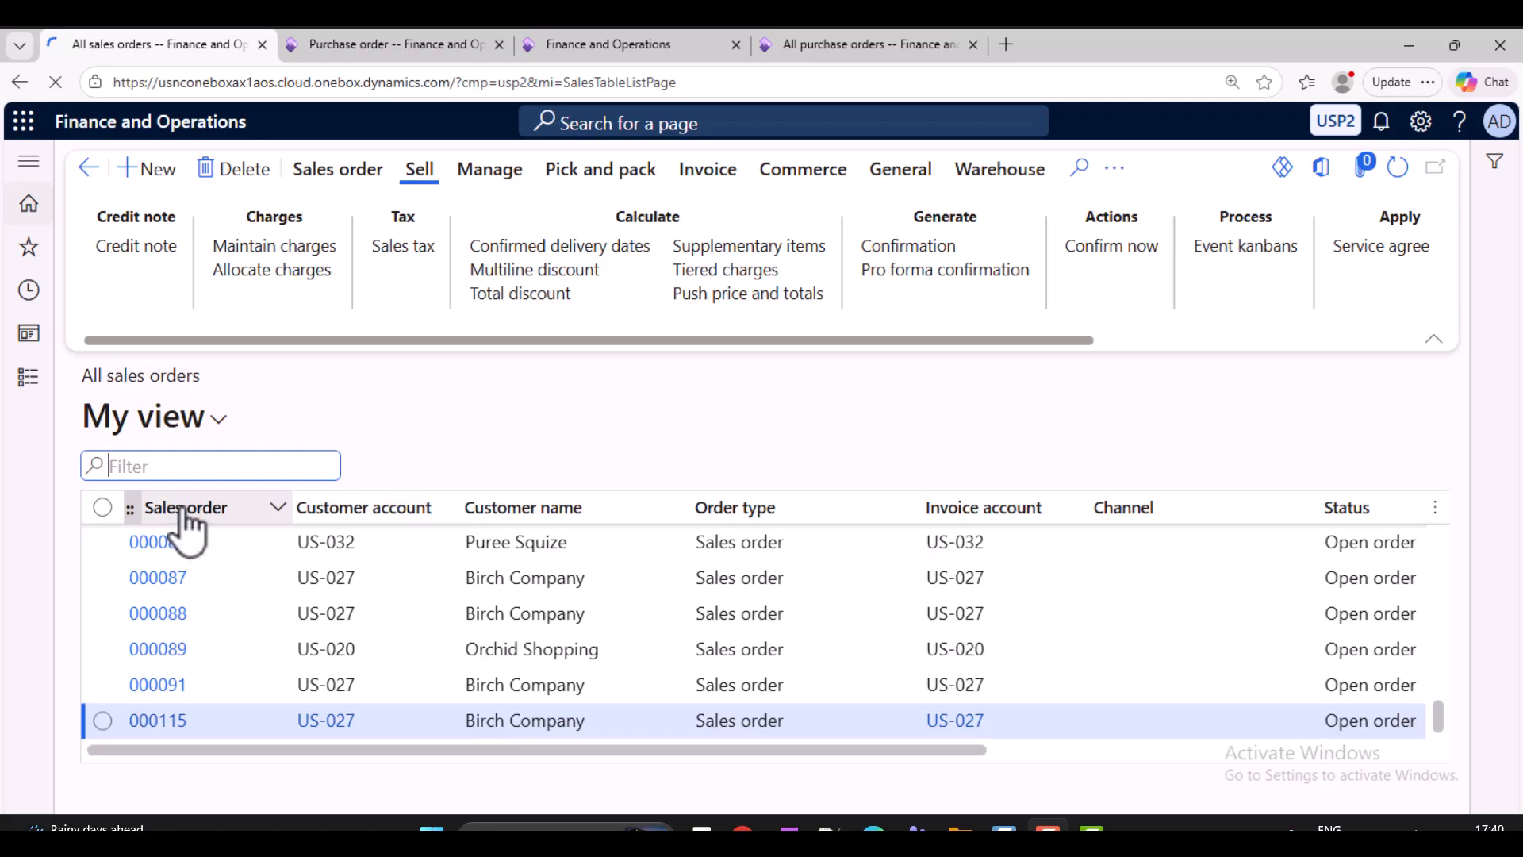
left_click(190, 517)
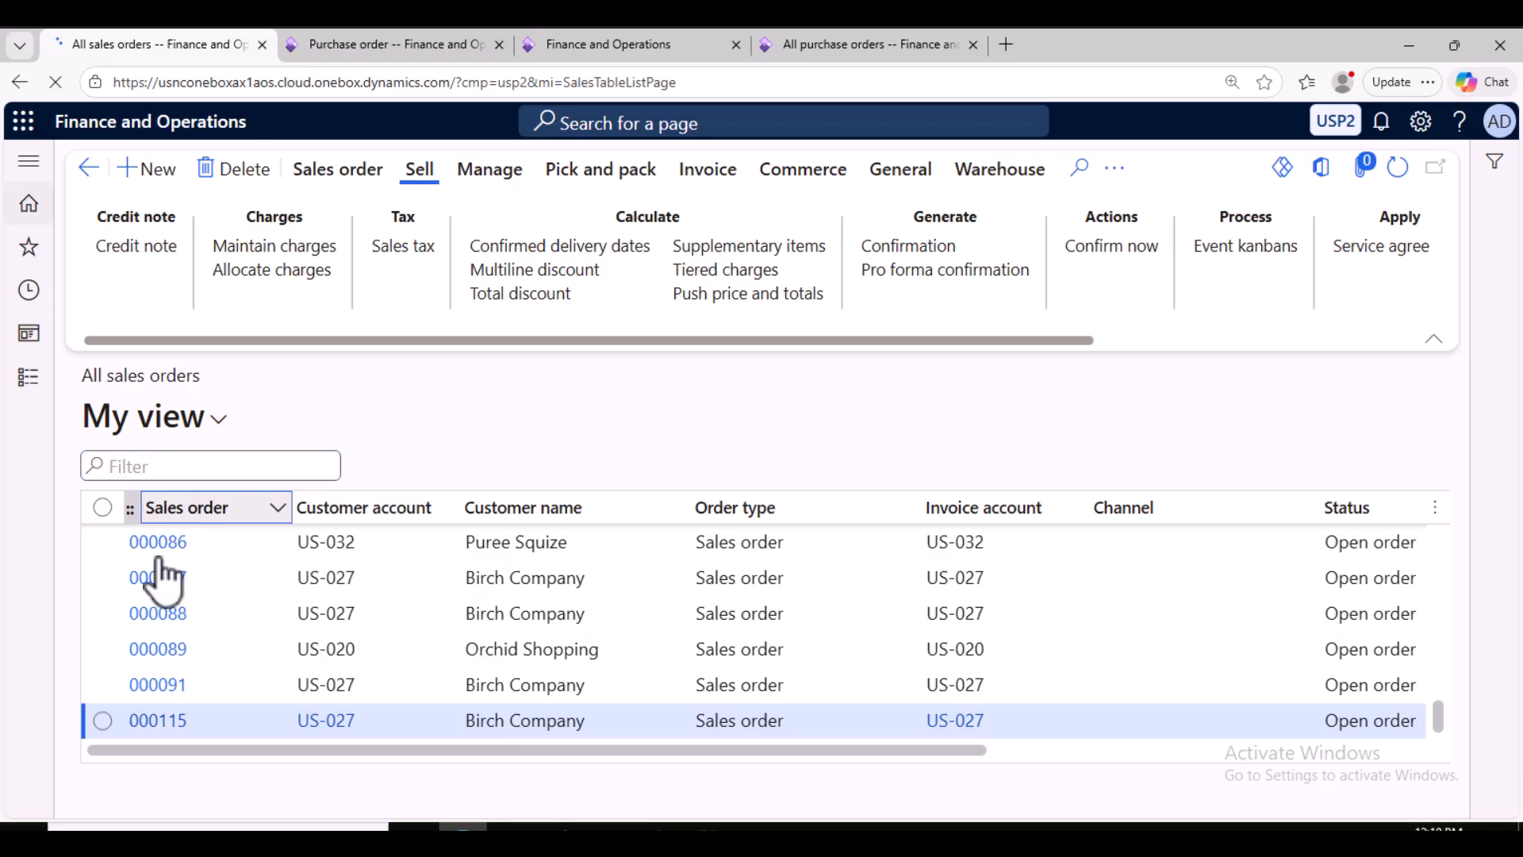
left_click(171, 699)
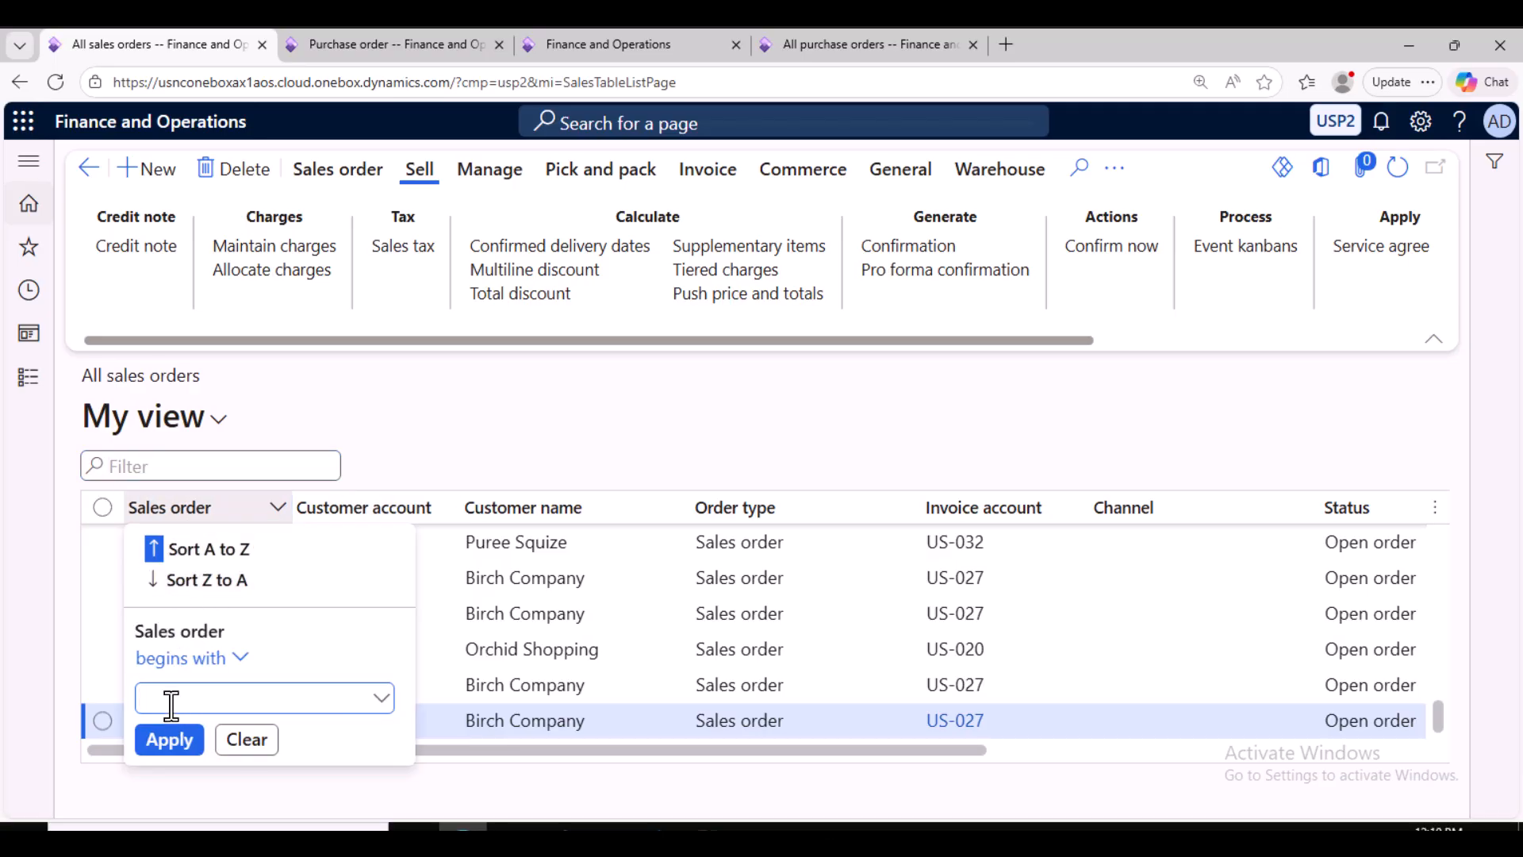
key("ctrl+v")
key("Return")
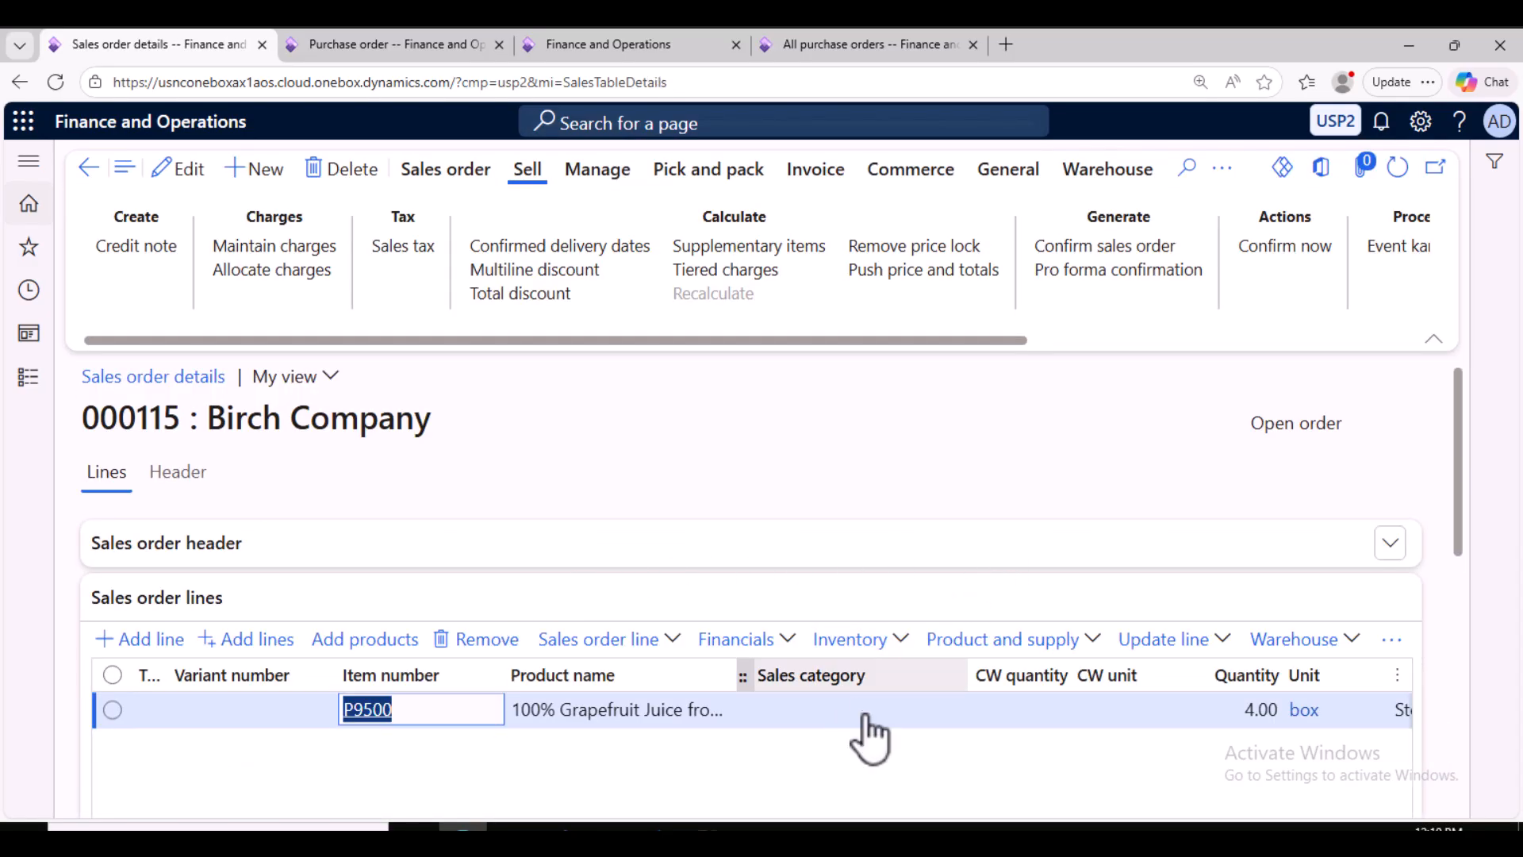
Reopen the inventory reservation of the P9500 order line, check its physical and ordered reserved quantities, and return to the order.
left_click(834, 716)
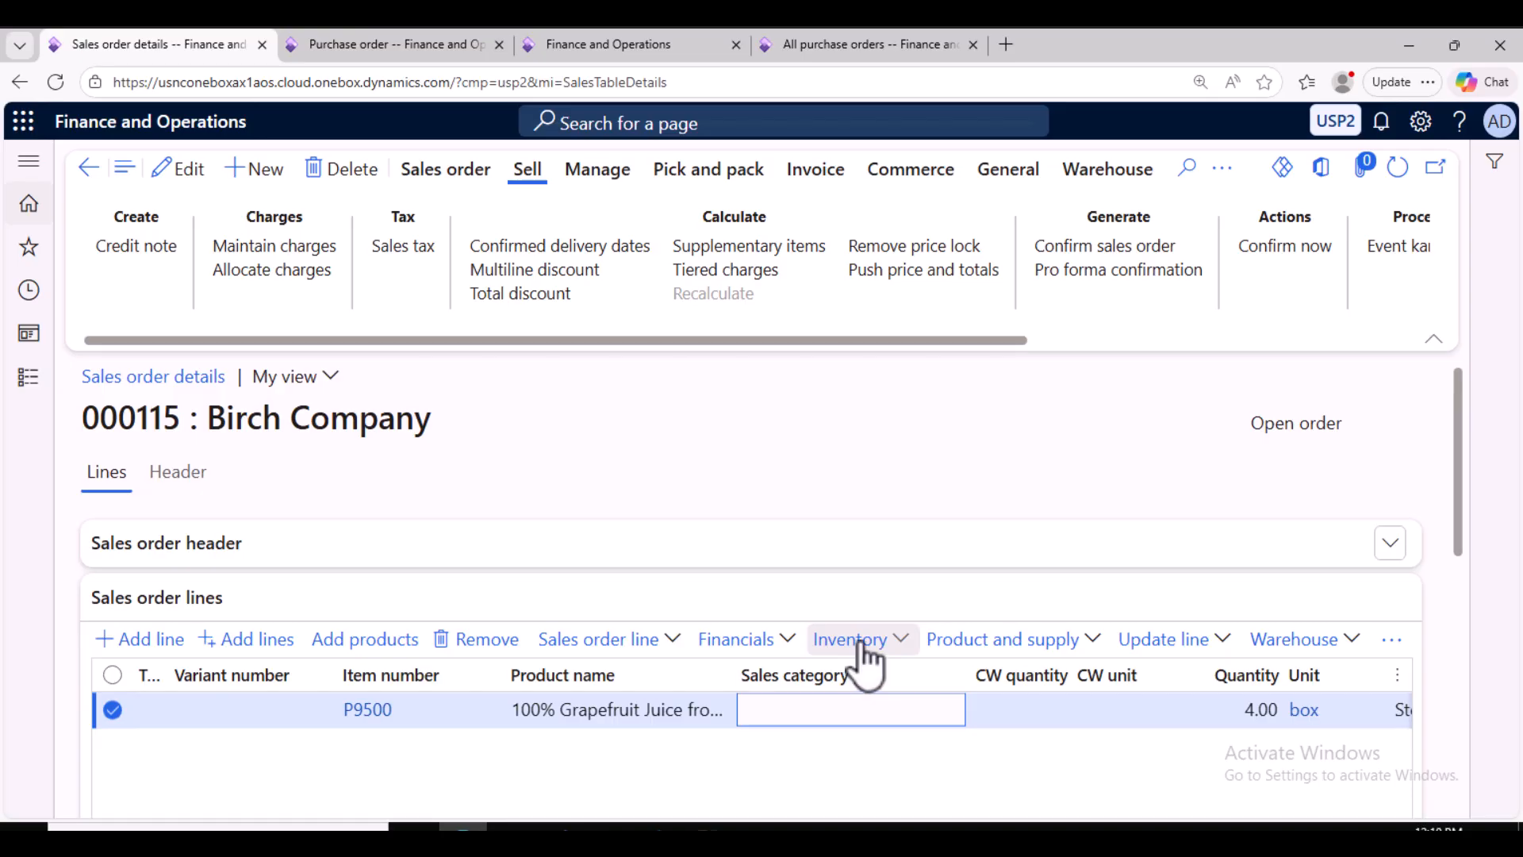
left_click(858, 635)
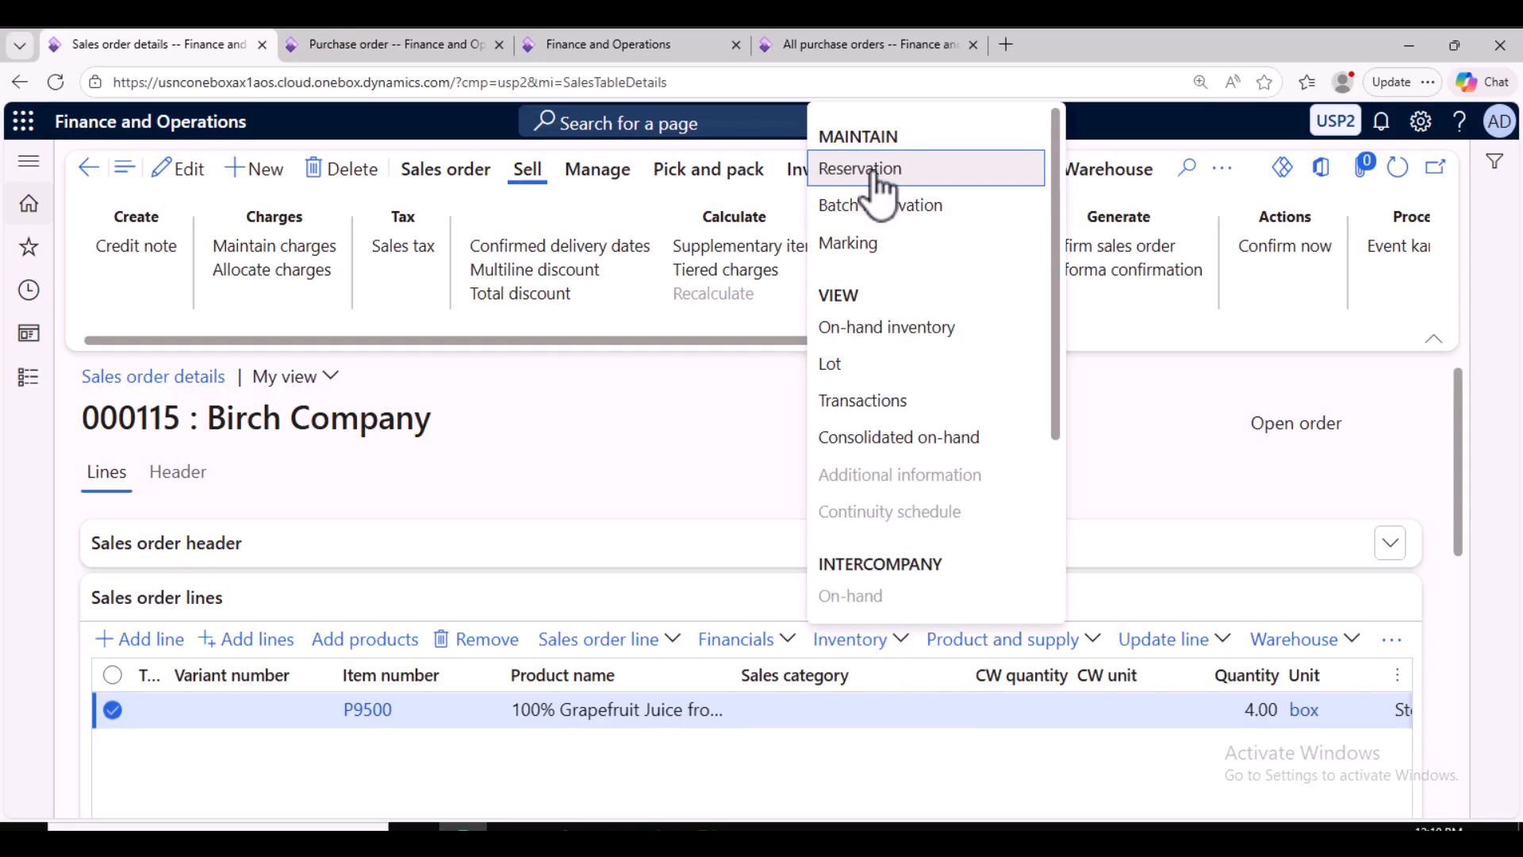
left_click(876, 176)
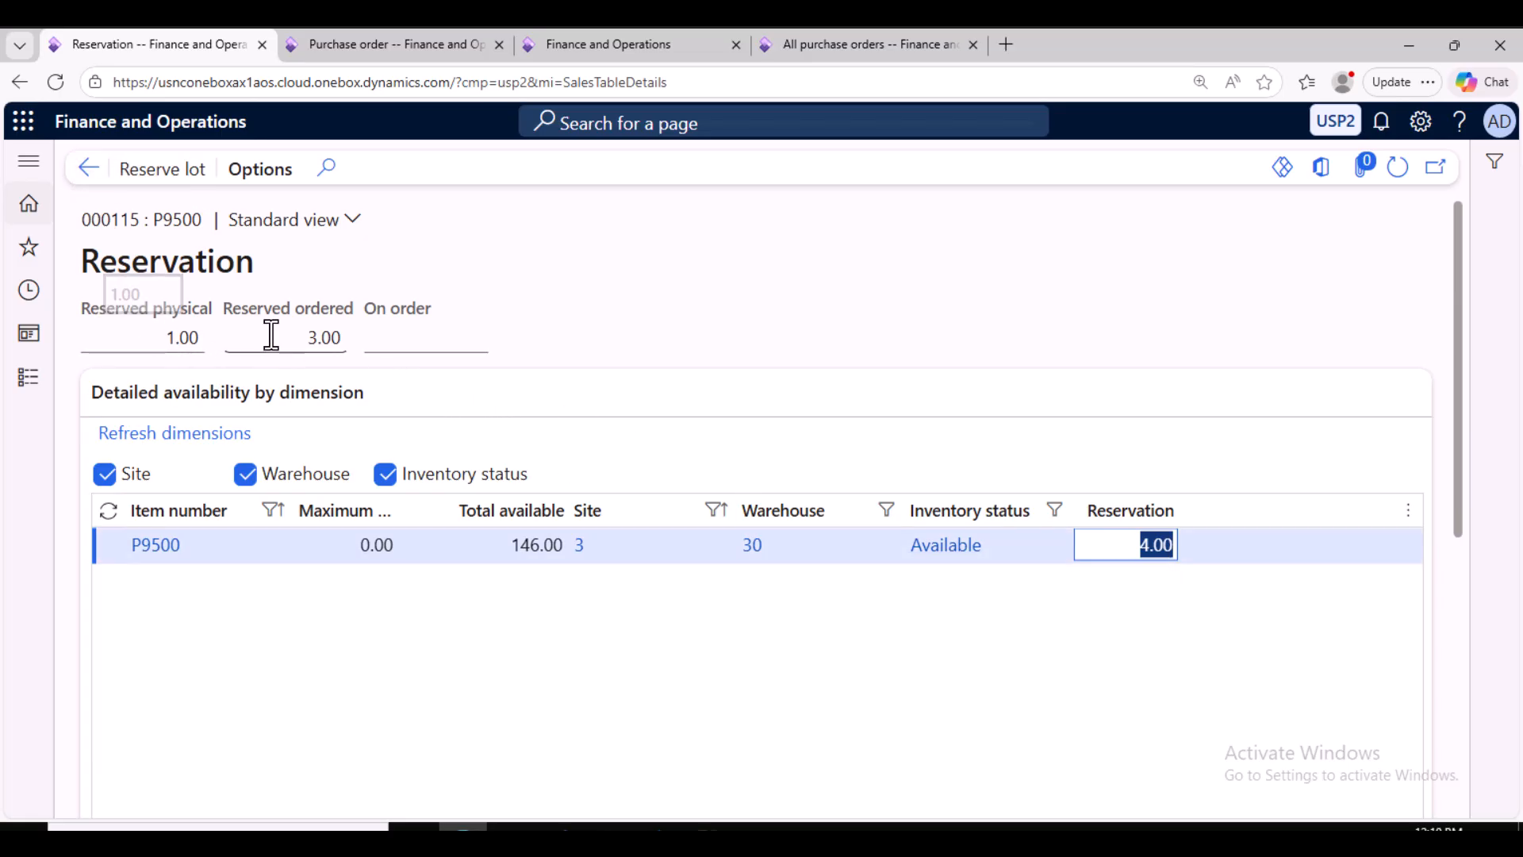
left_click(87, 167)
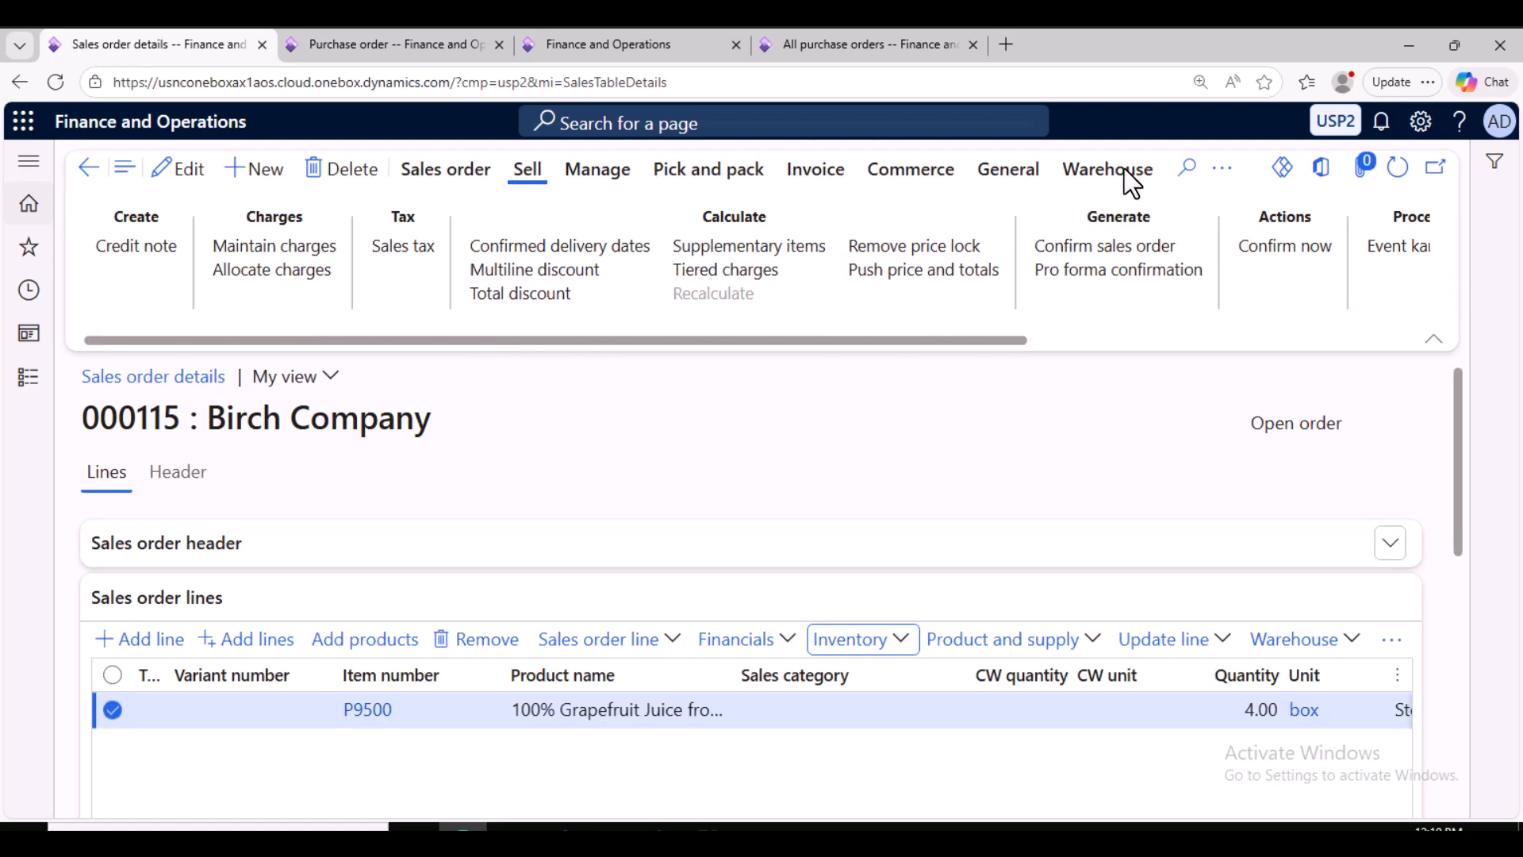
Release the Birch Company sales order to the warehouse and copy the wave ID from the expanded notifications.
left_click(1075, 179)
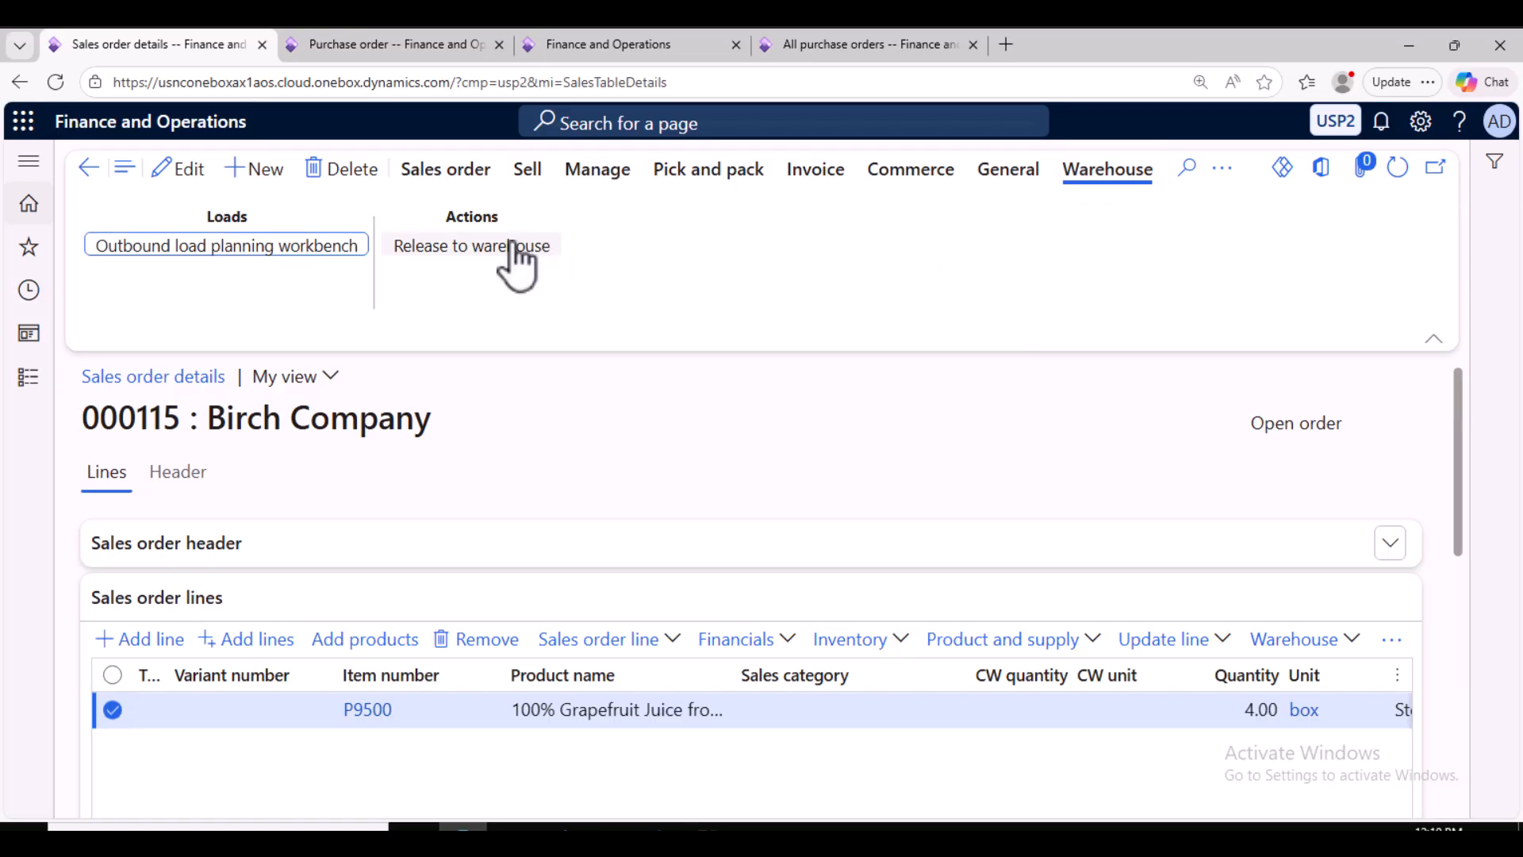
left_click(468, 250)
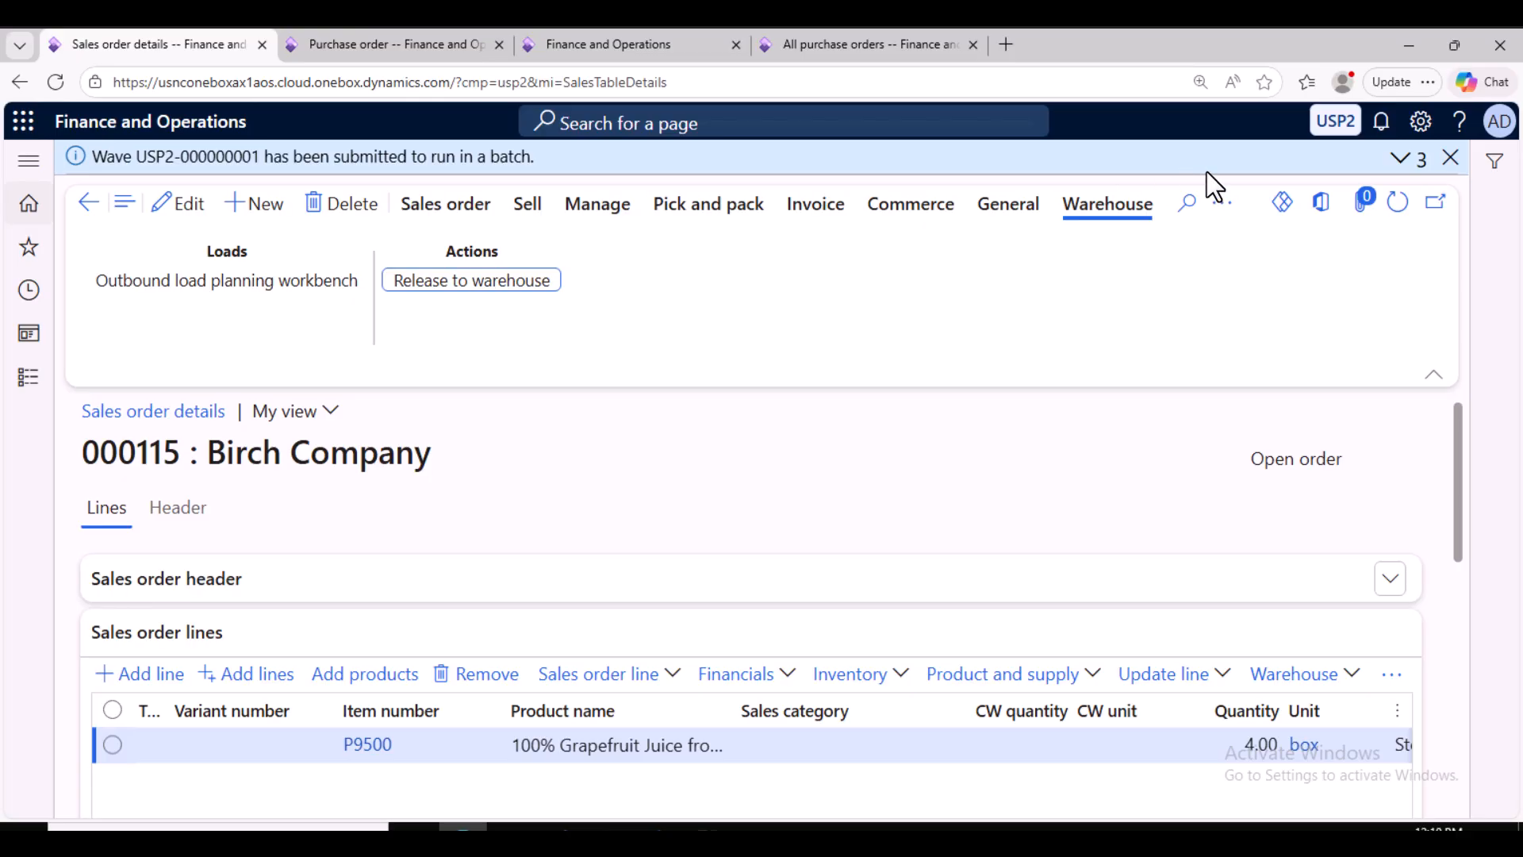
left_click(1402, 159)
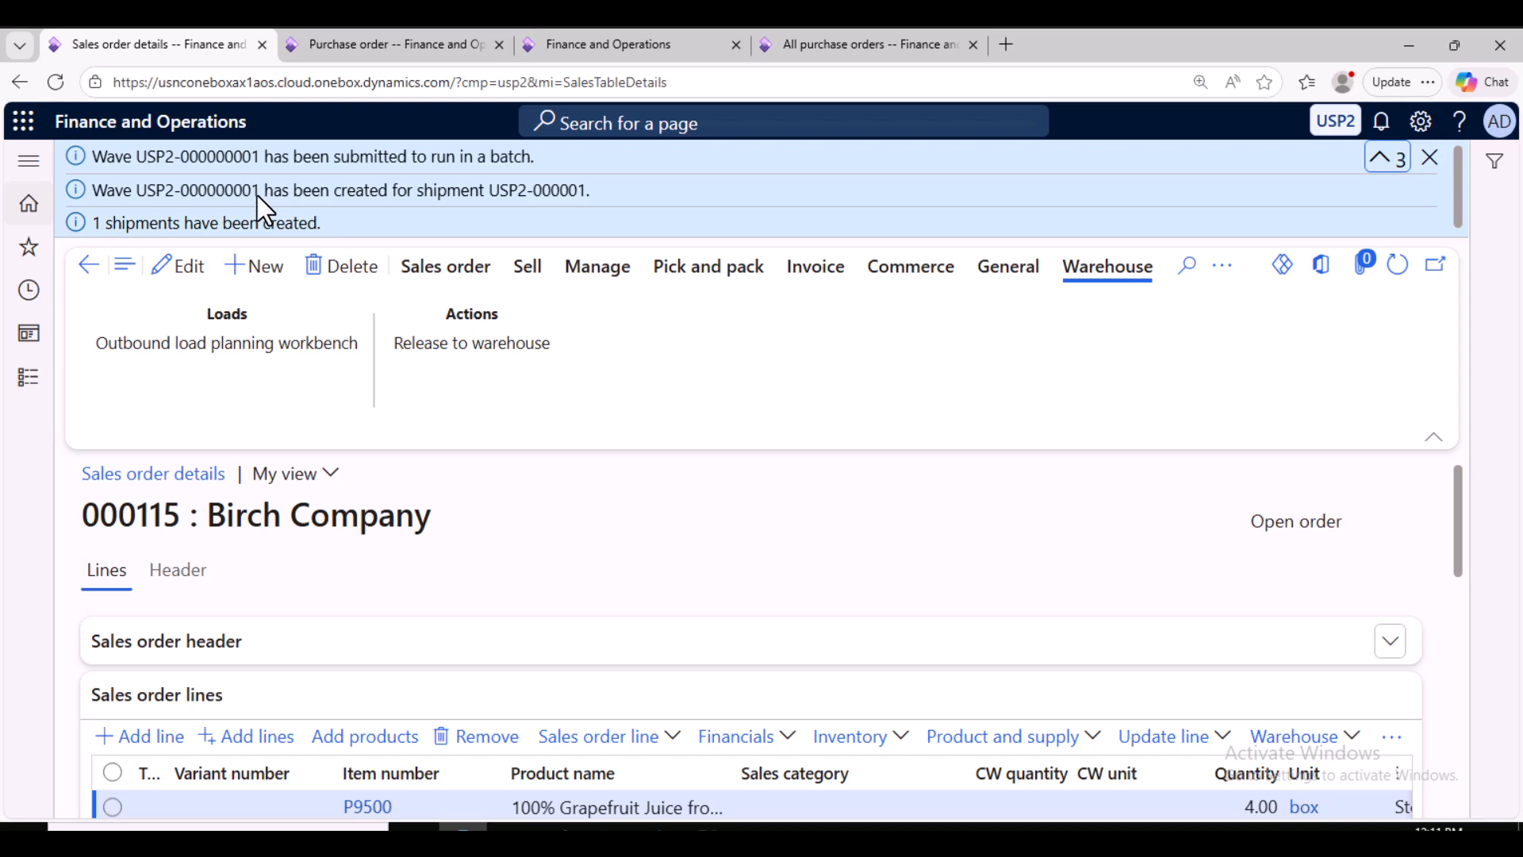
right_click(145, 193)
left_click(184, 211)
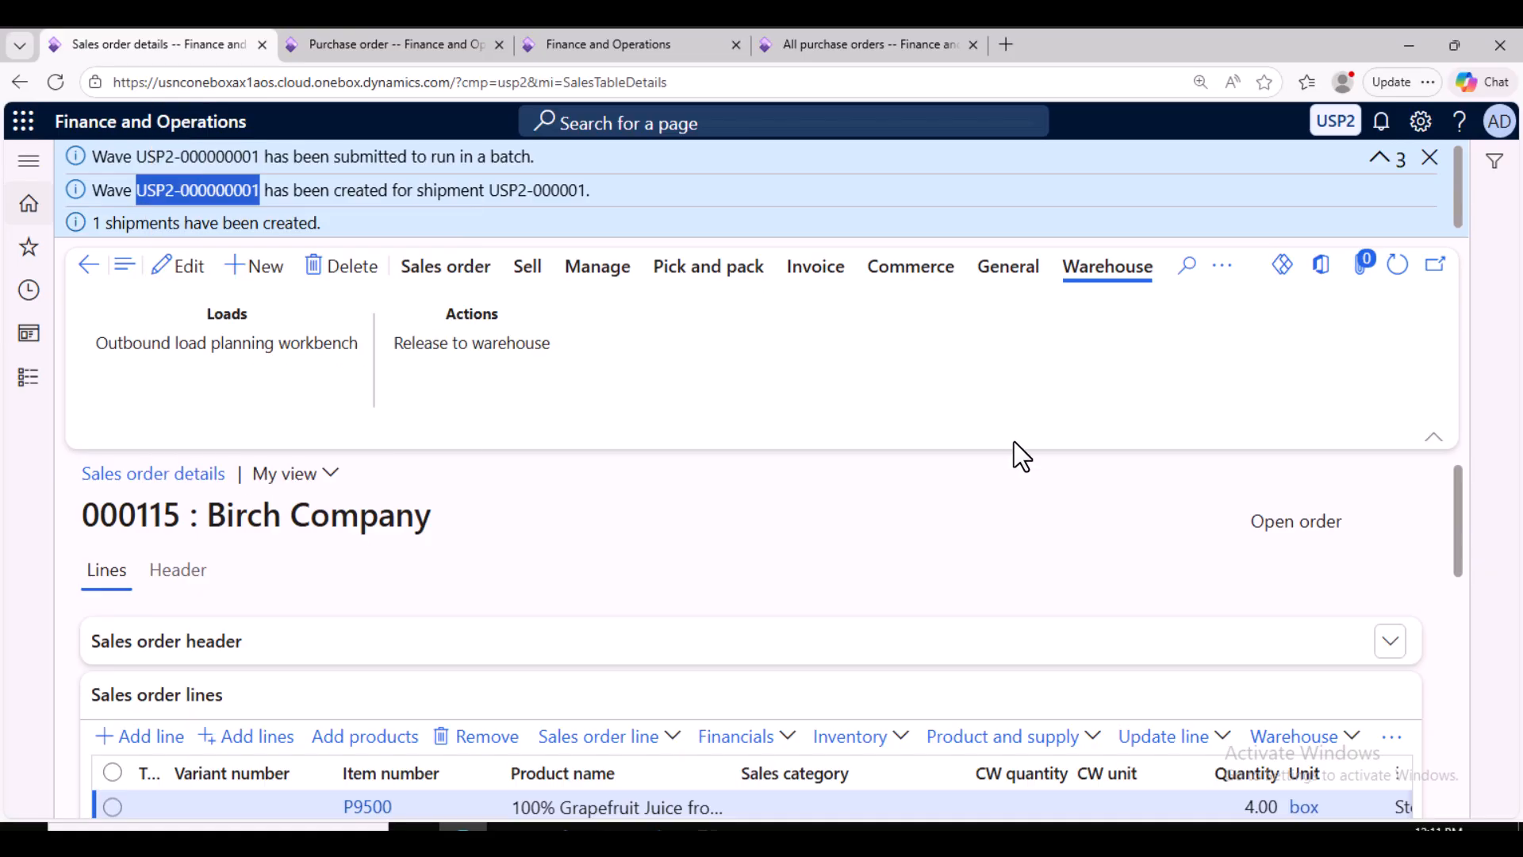
Open the shipment details for the P9500 order line and examine the wave ID, site, warehouse and load lines.
scroll(1044, 486, "down", 3)
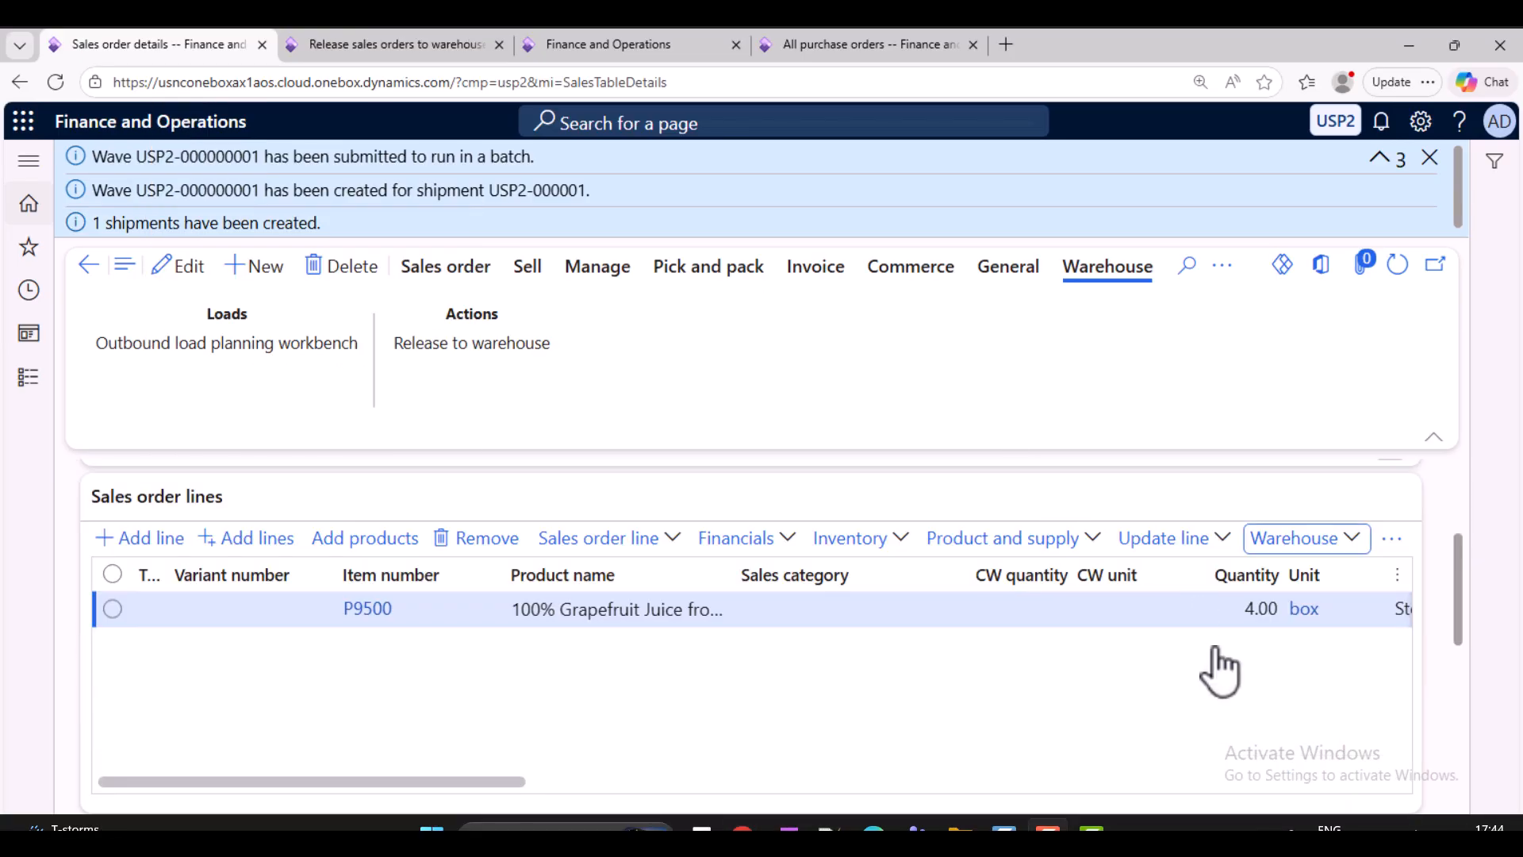
left_click(1300, 538)
left_click(1325, 583)
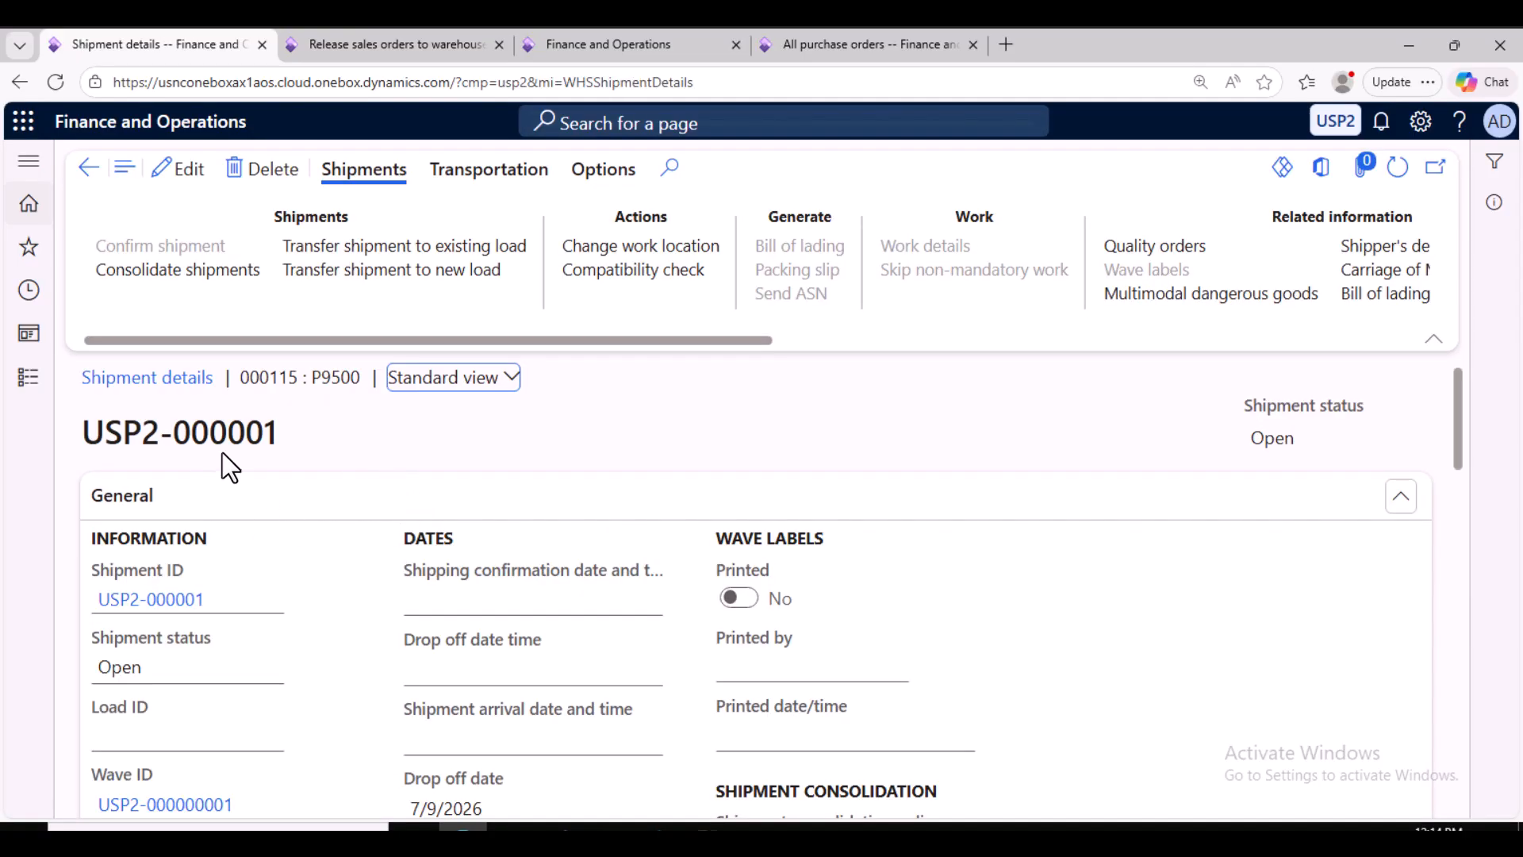
scroll(255, 524, "down", 3)
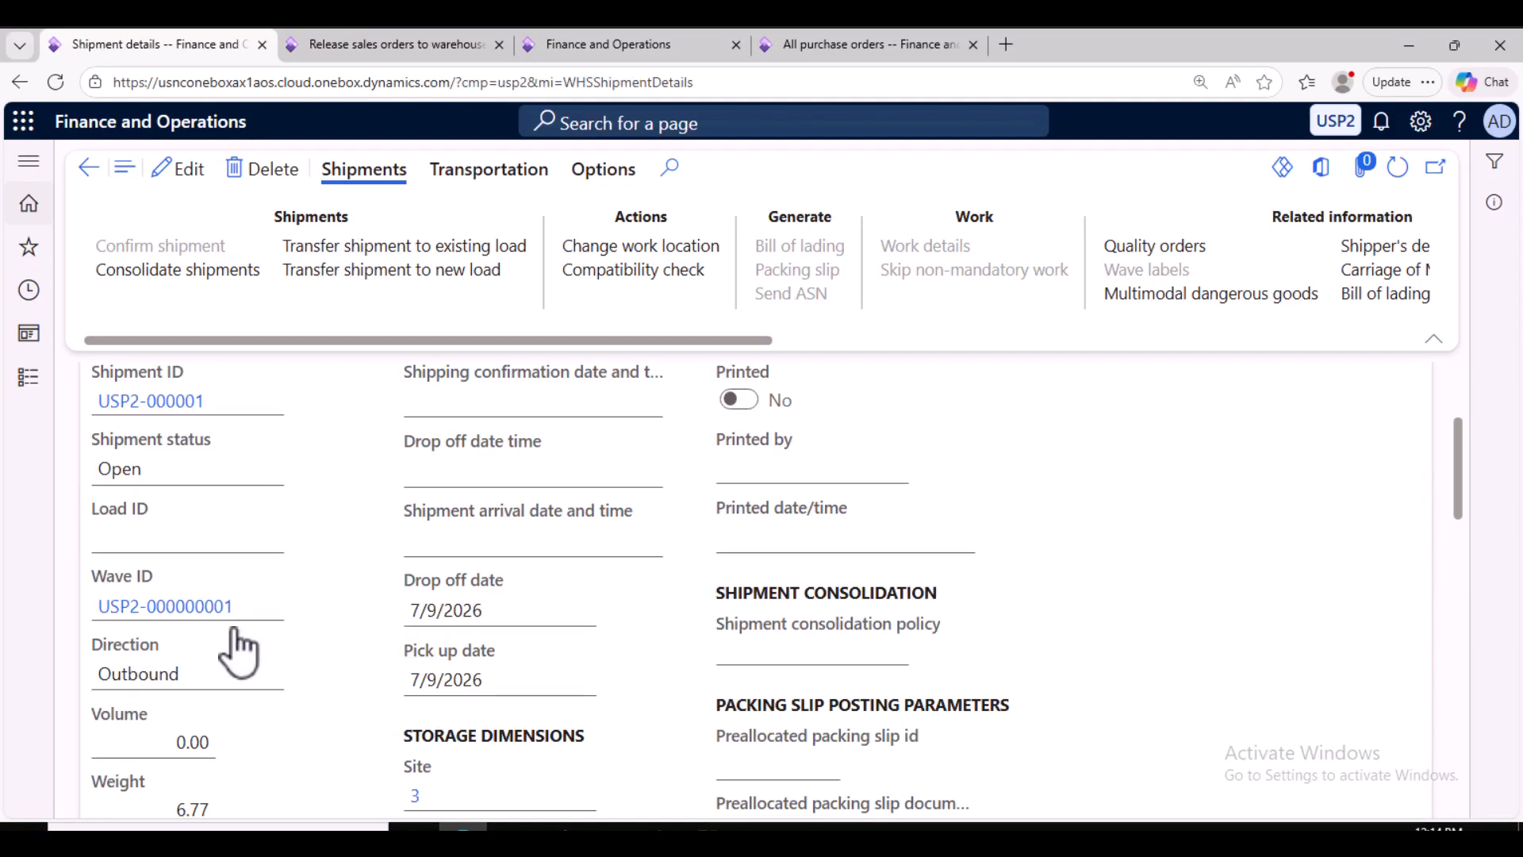
scroll(238, 627, "down", 3)
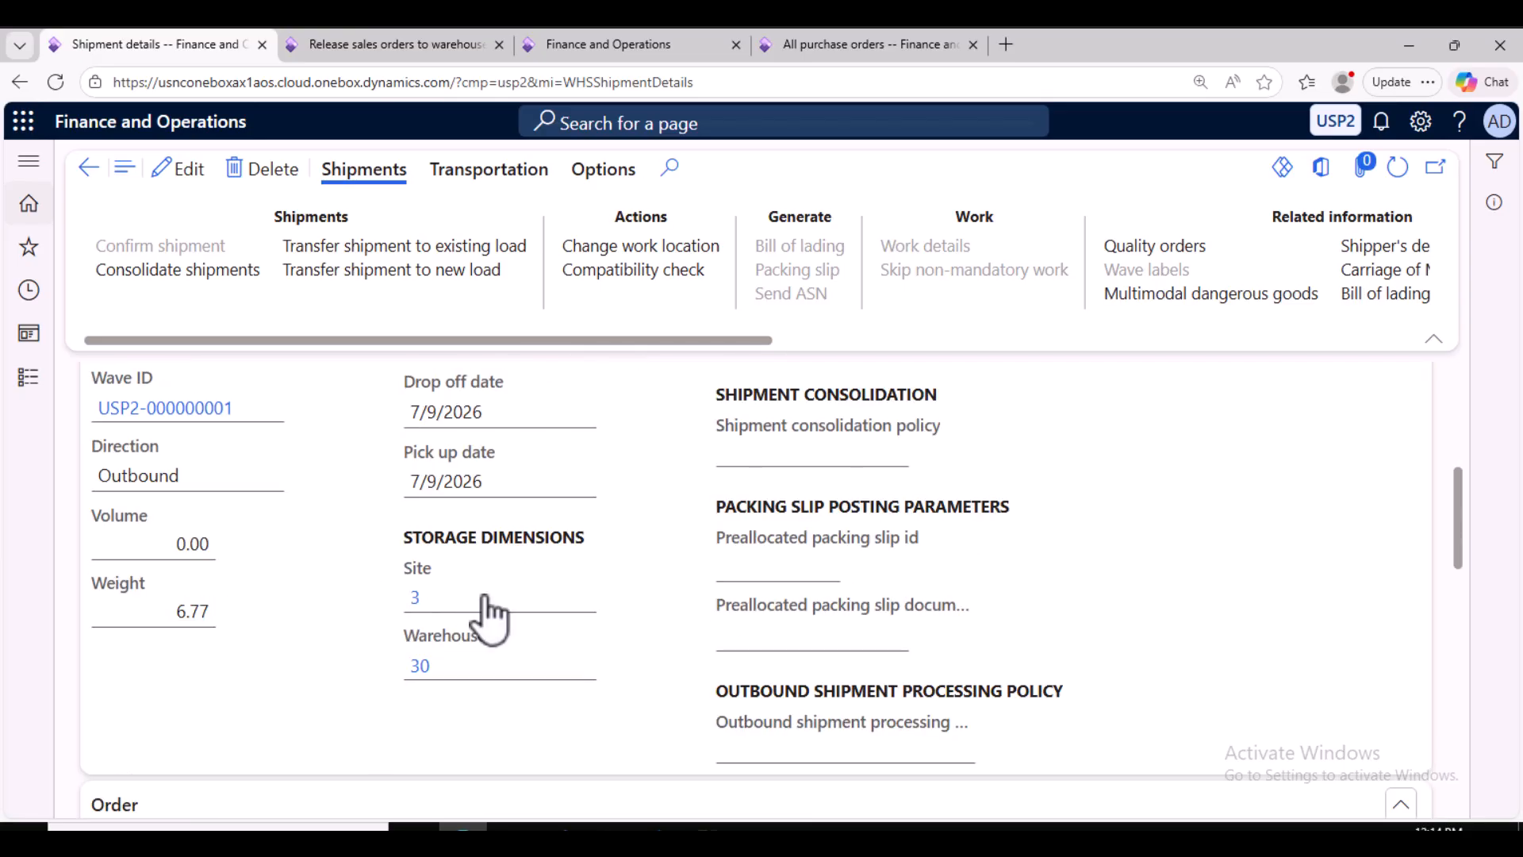
scroll(501, 659, "down", 5)
scroll(484, 687, "down", 5)
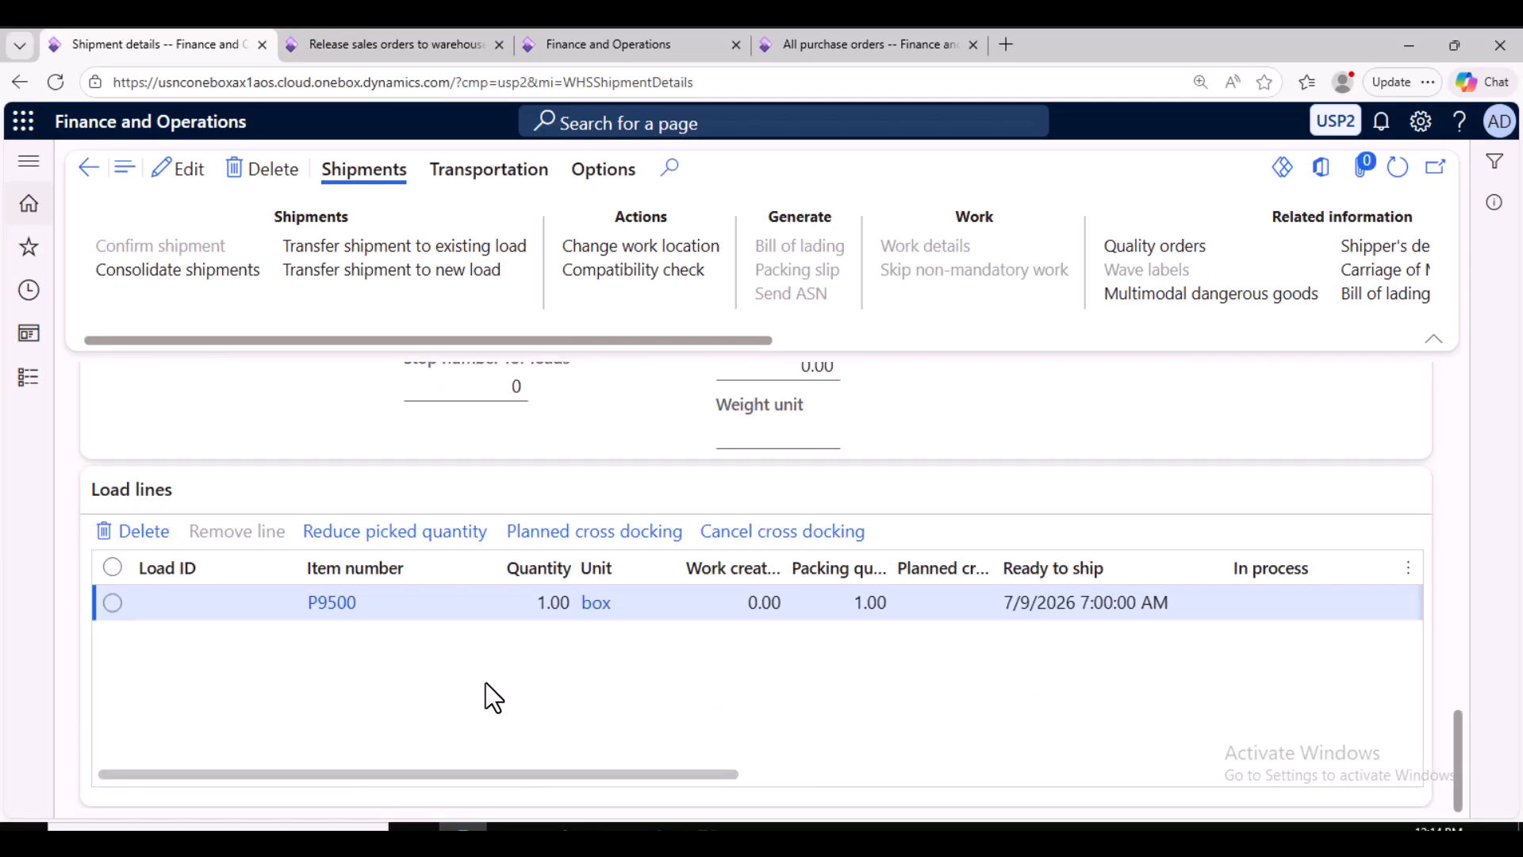
Switch to Notepad and add the lines "4", "1,3" and "po," below the work template and location directive note.
left_click_drag(609, 773, 564, 742)
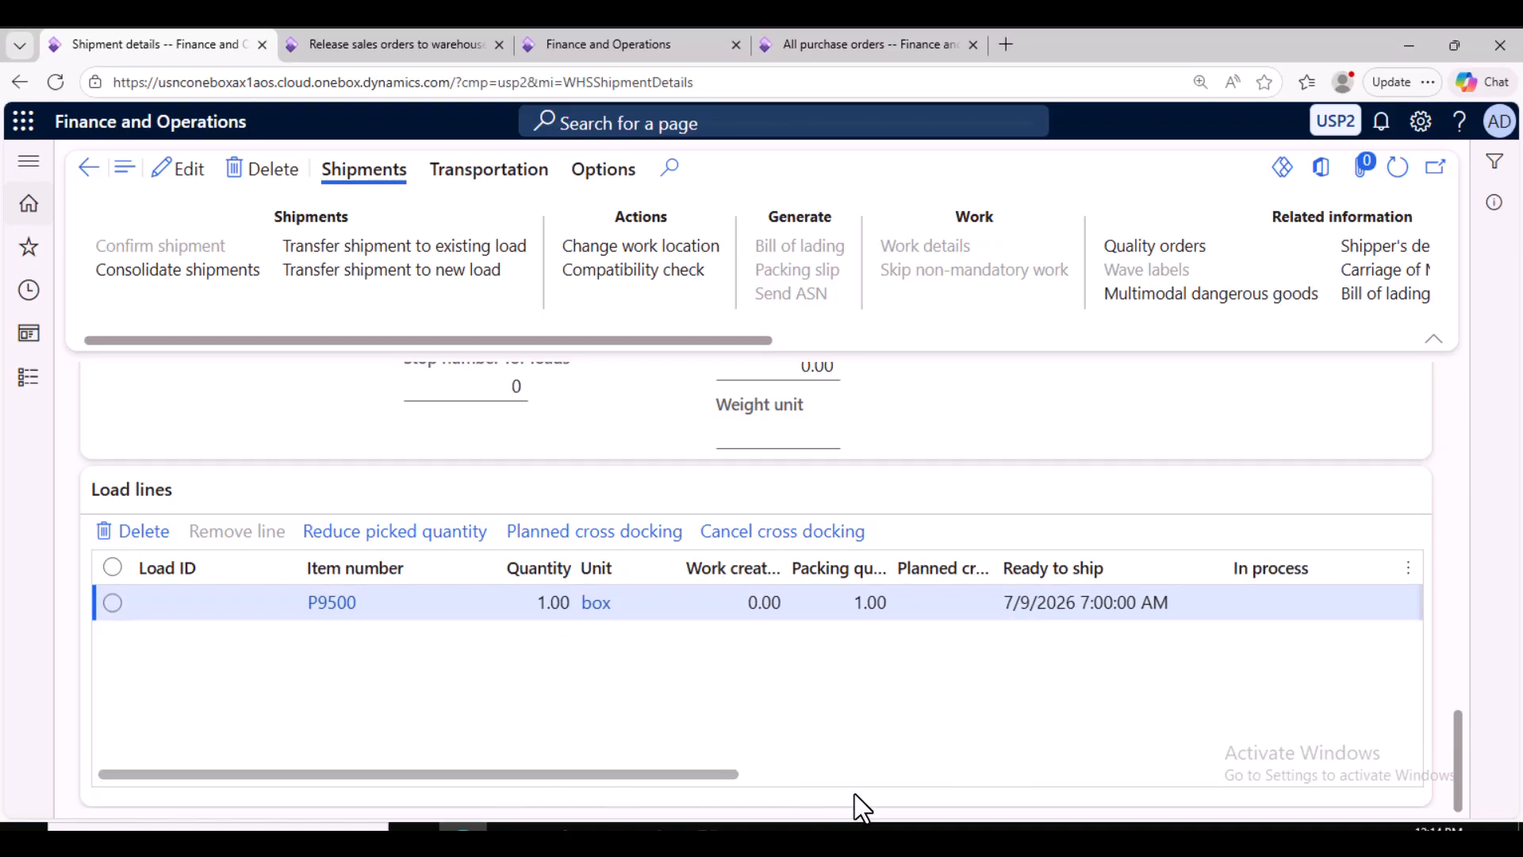
left_click_drag(696, 772, 739, 773)
left_click(610, 826)
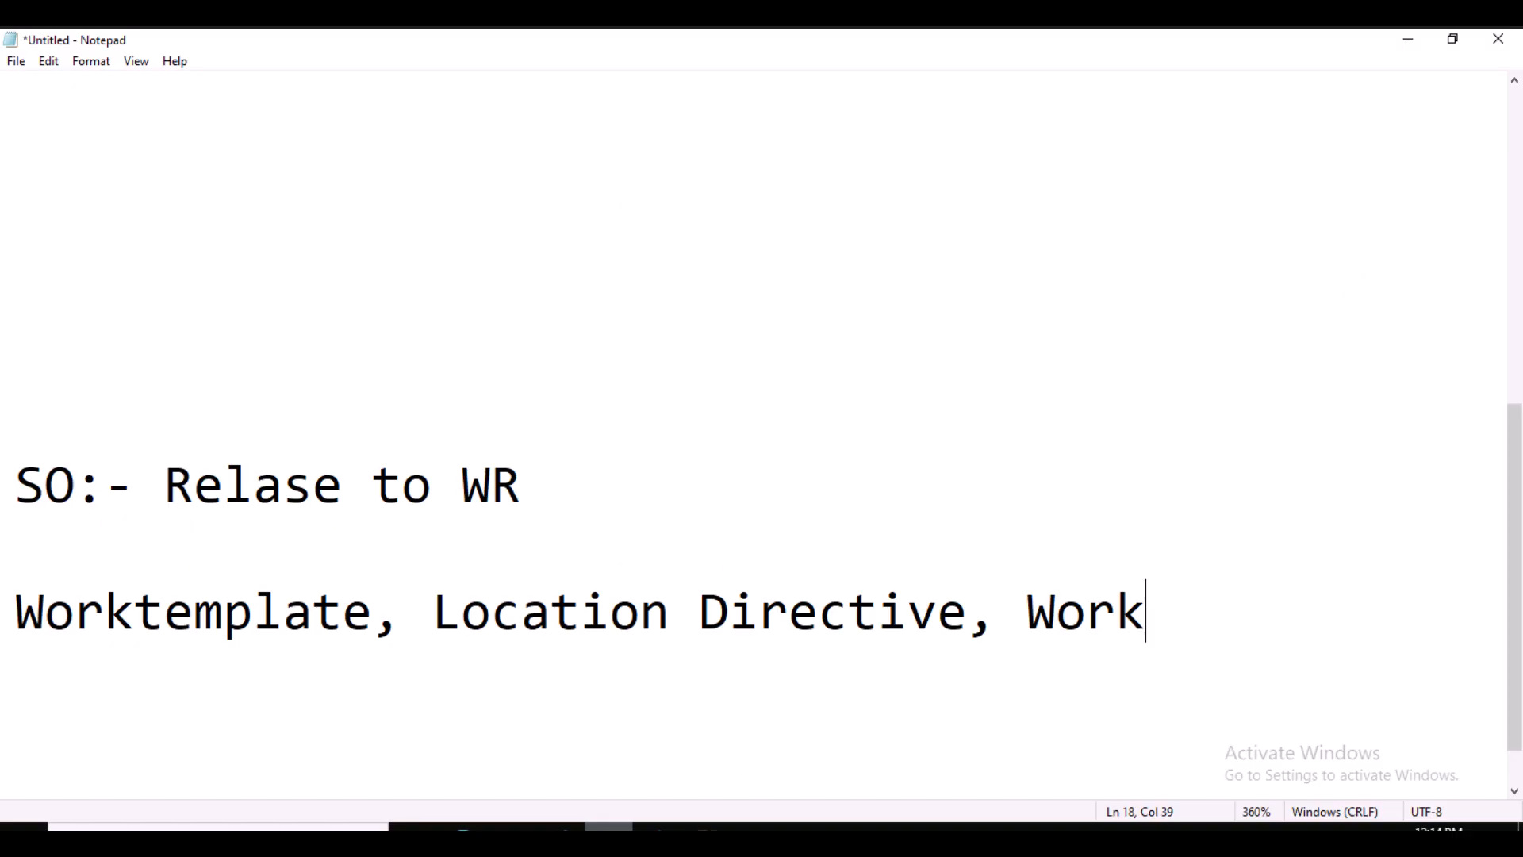
key("Return")
type("4")
key("Return")
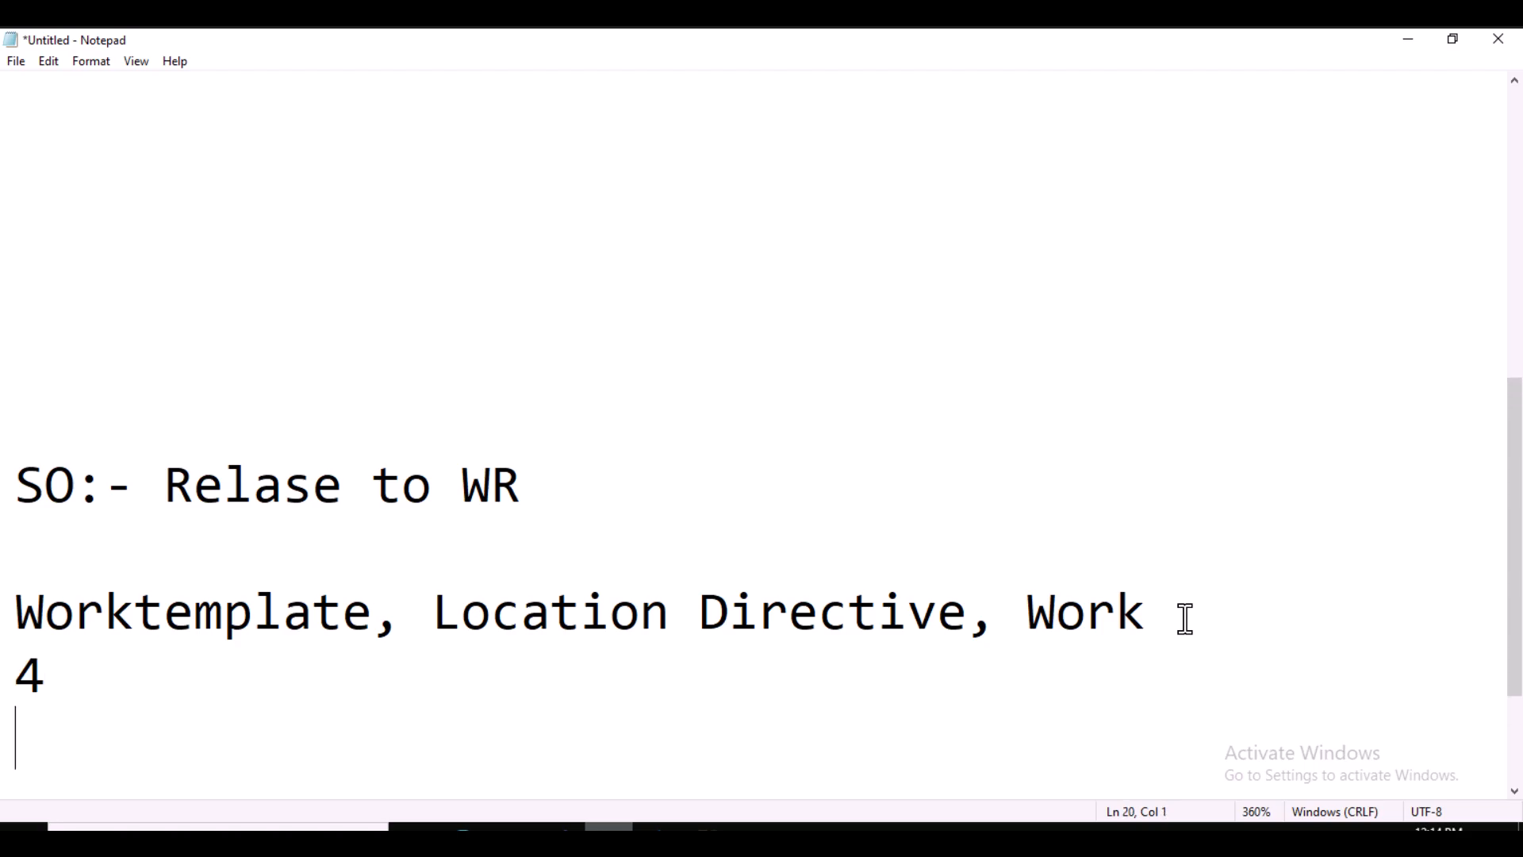
type("1,3")
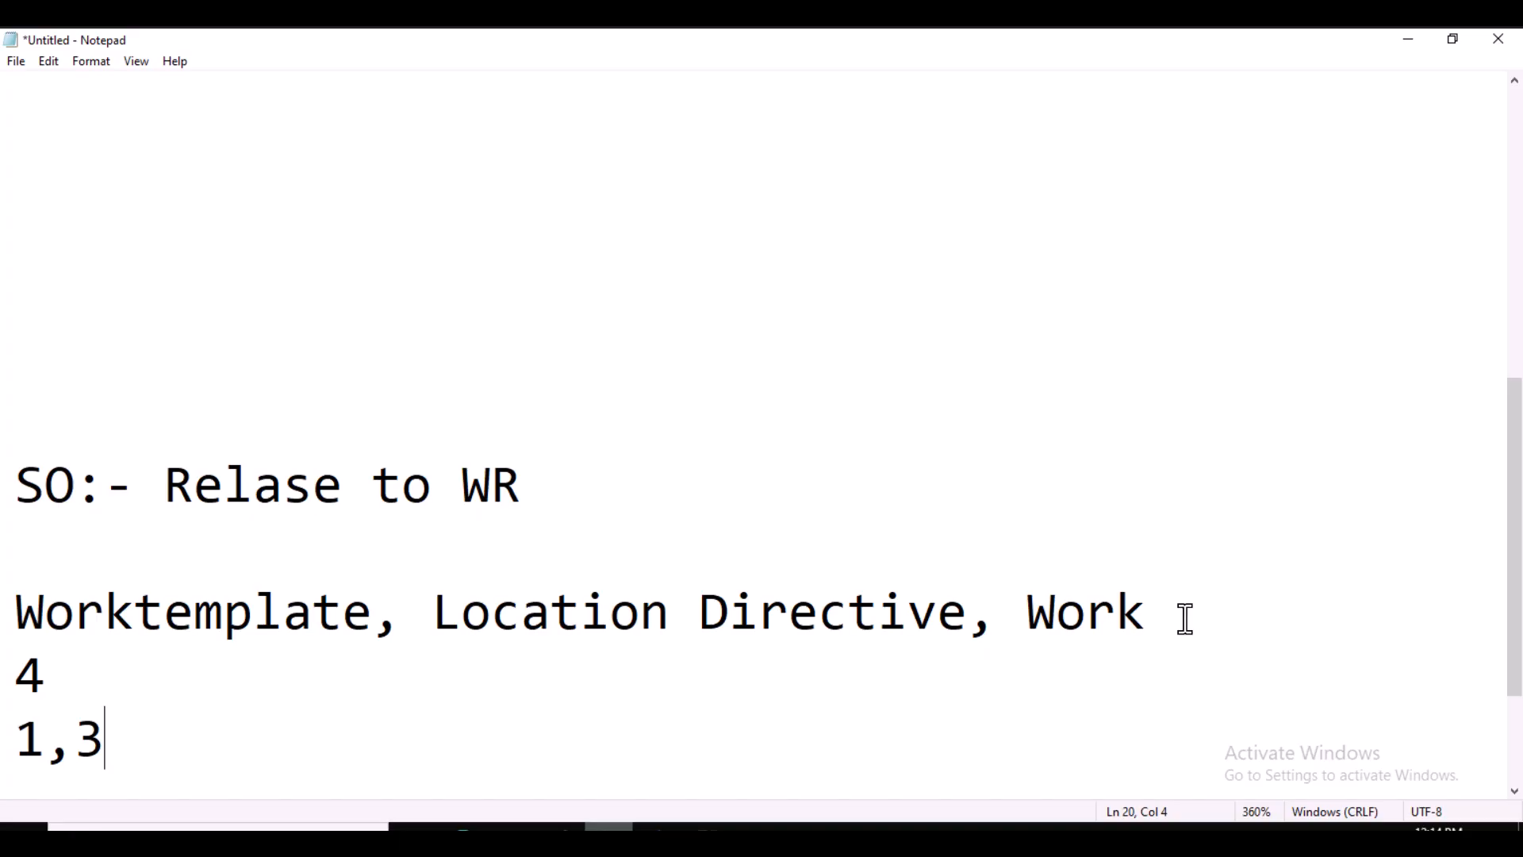
key("Return")
type("po,")
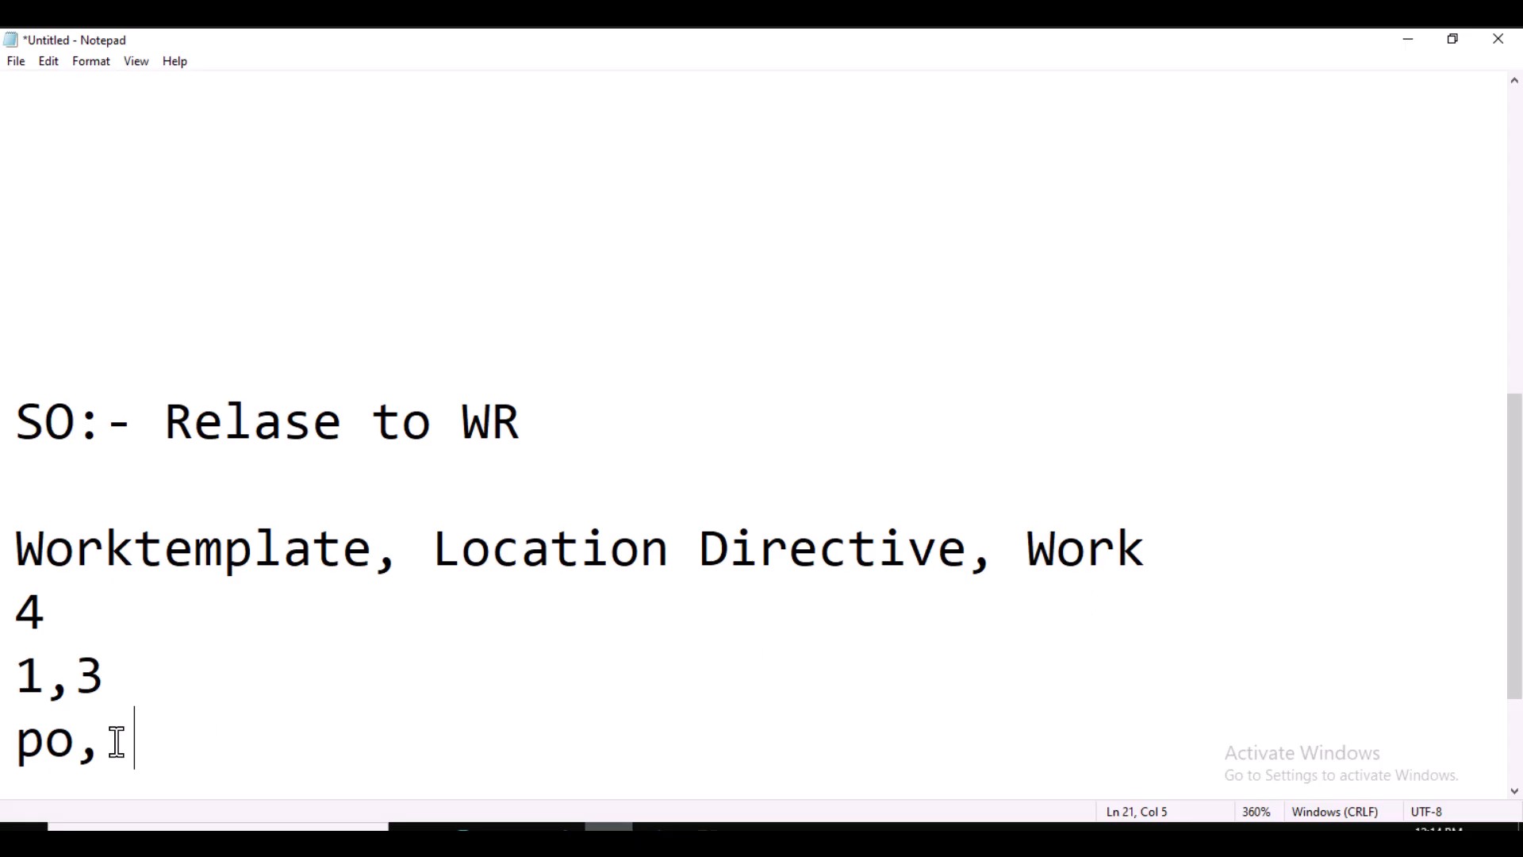
left_click_drag(115, 737, 65, 678)
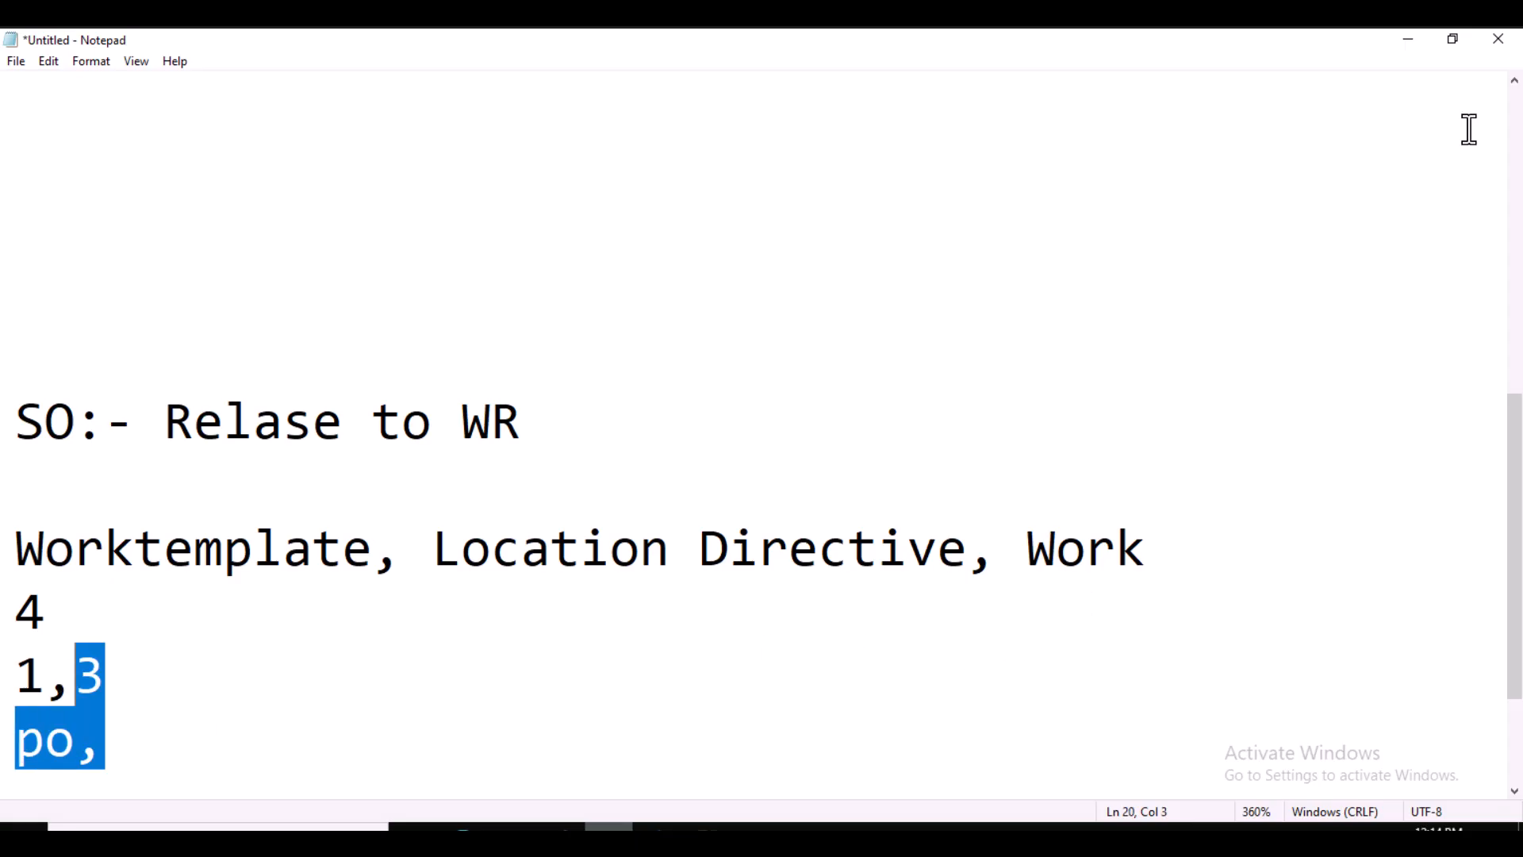
left_click(1408, 42)
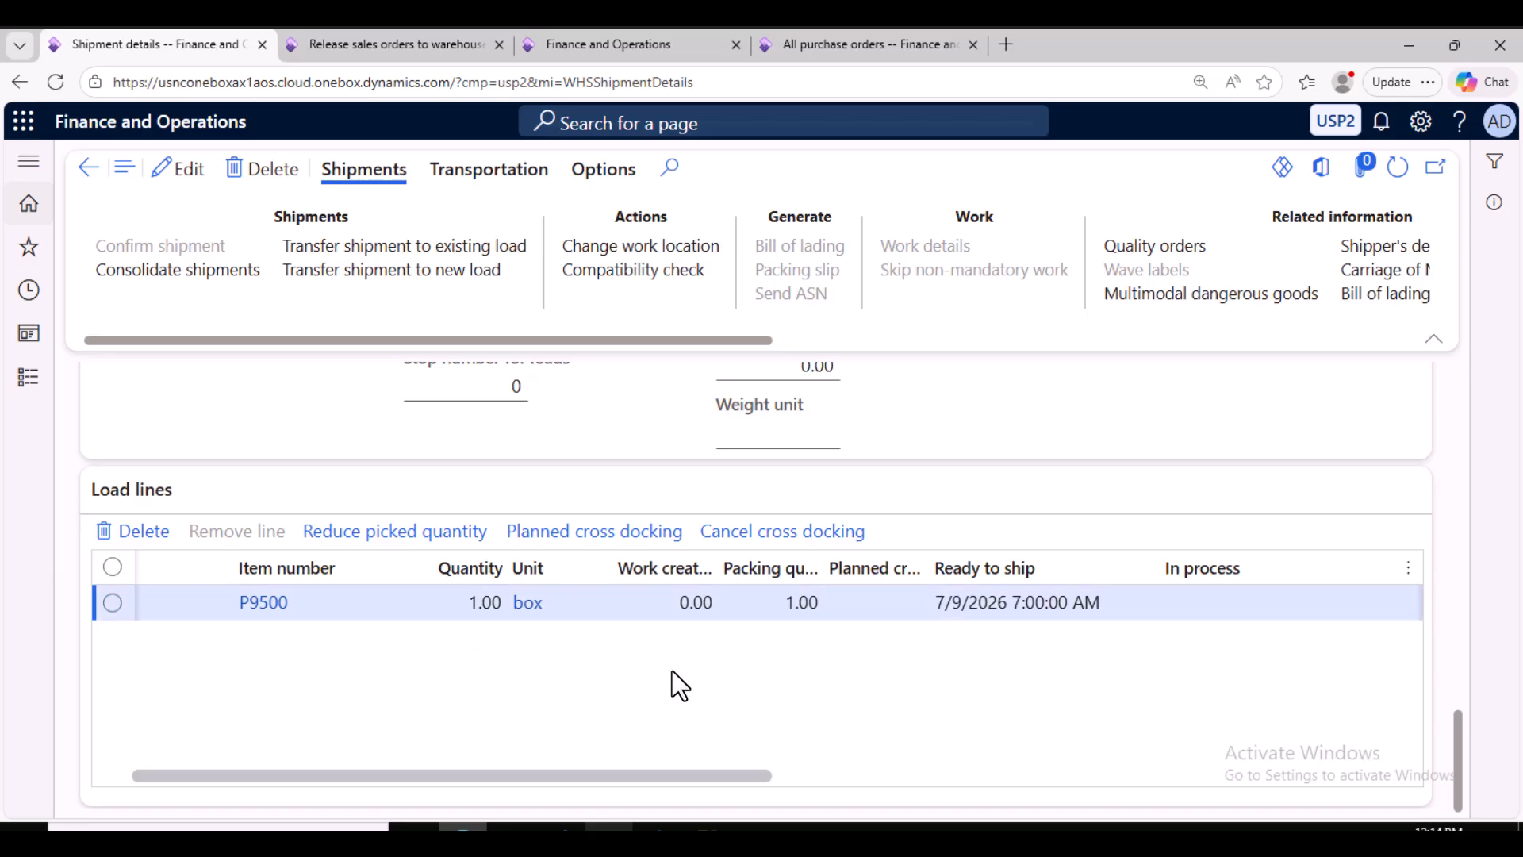
Review the shipment's general, transportation and load line details, and return to the sales order.
scroll(673, 670, "up", 2)
scroll(552, 557, "up", 2)
scroll(255, 493, "up", 10)
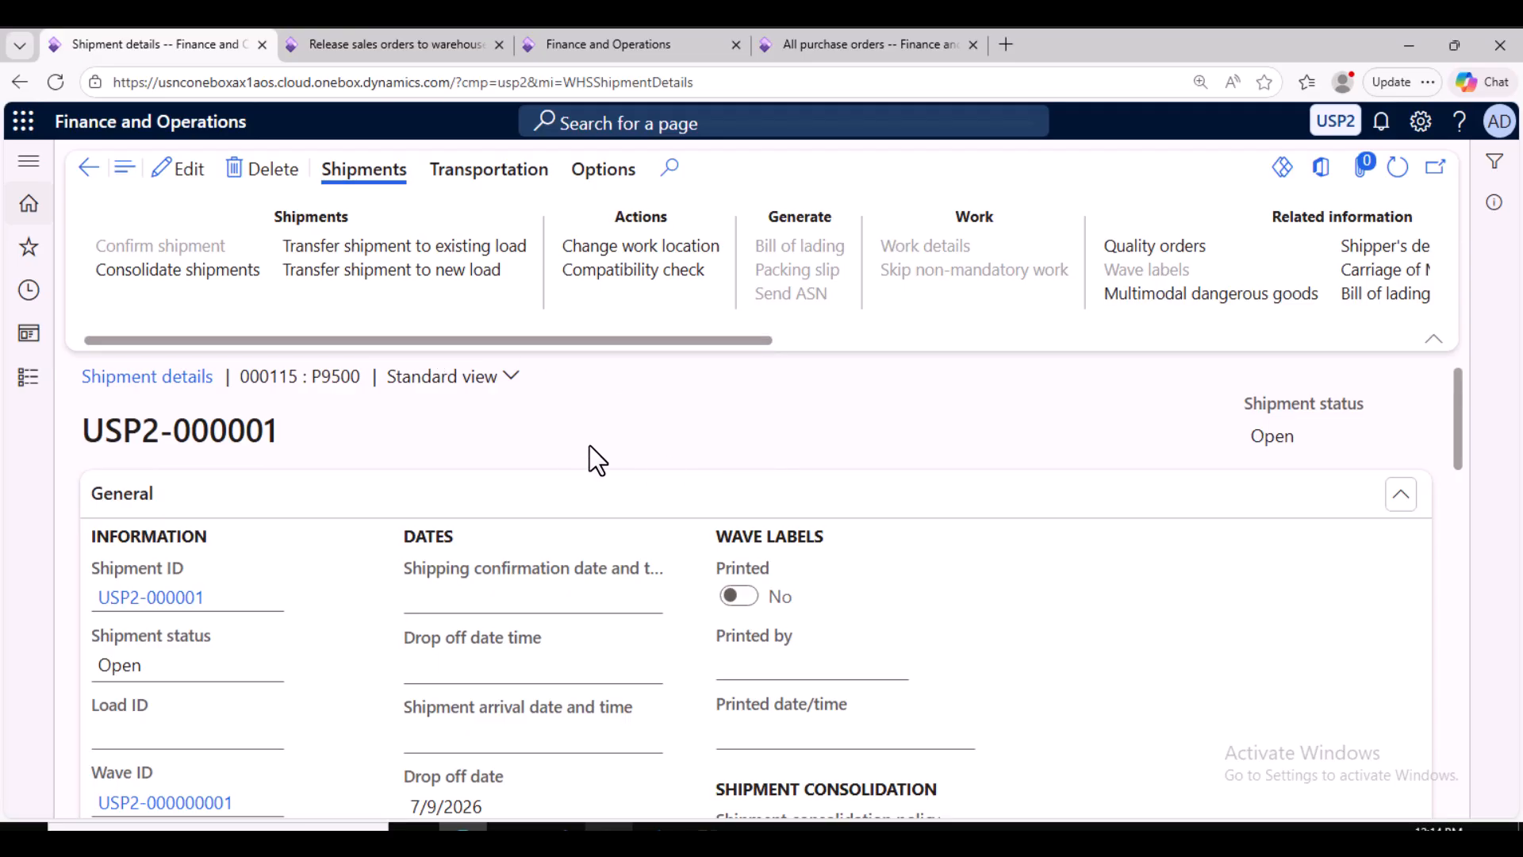
scroll(674, 531, "down", 8)
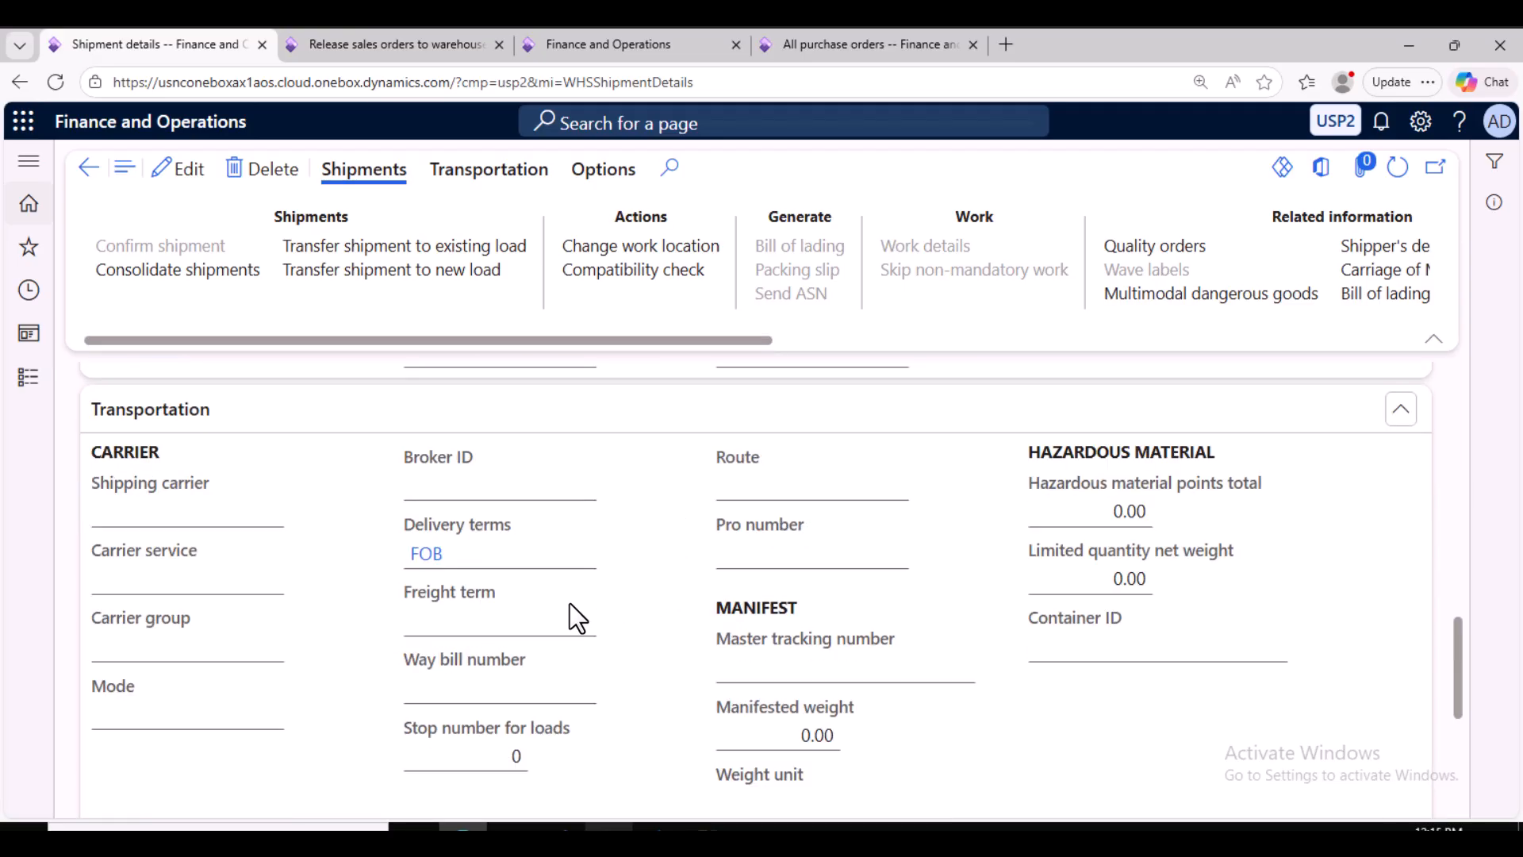
scroll(521, 588, "down", 5)
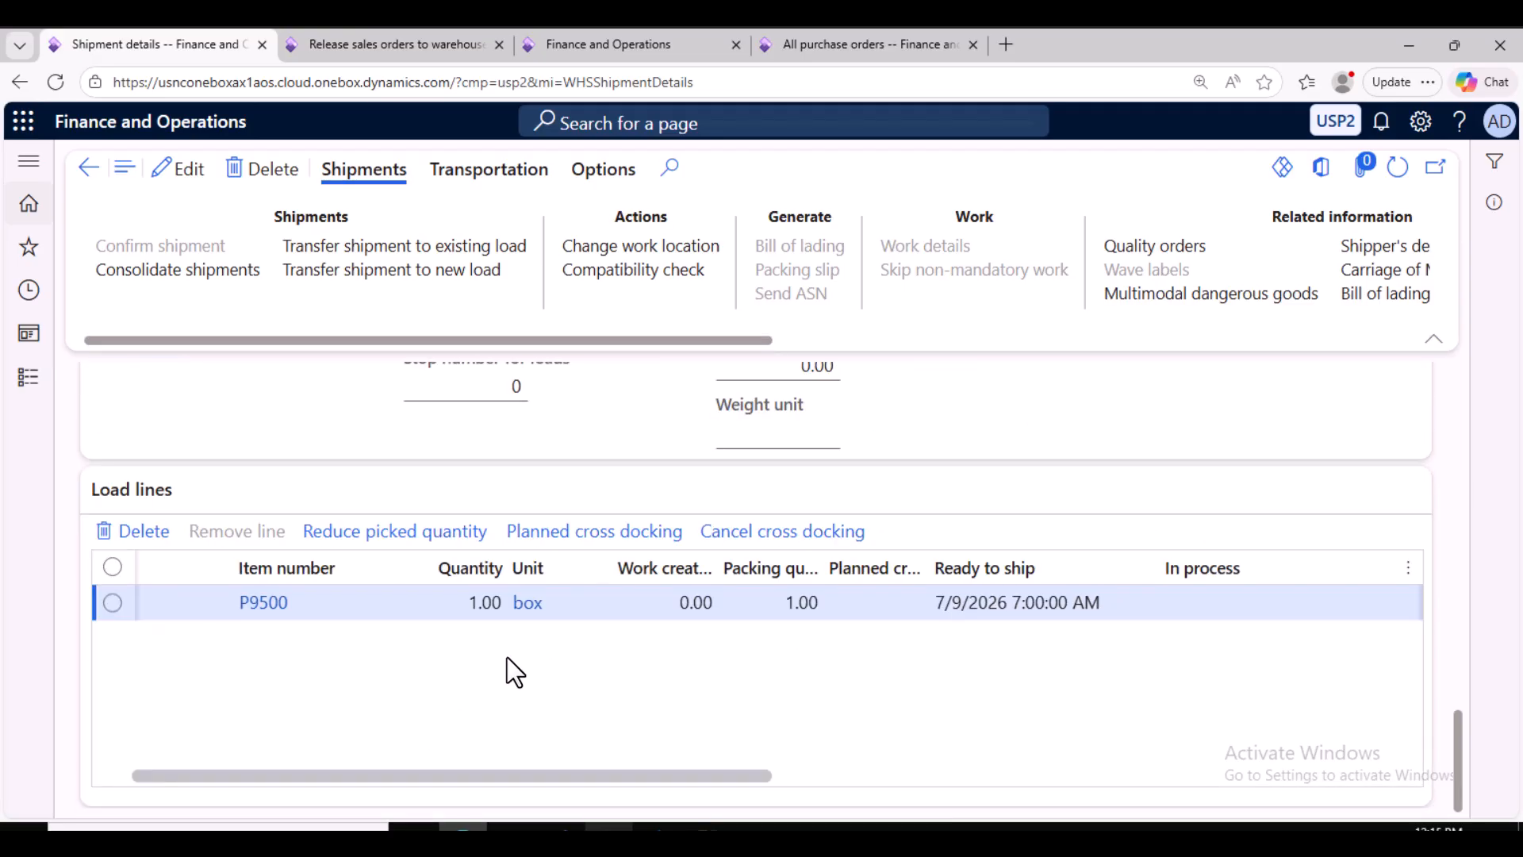
left_click(87, 169)
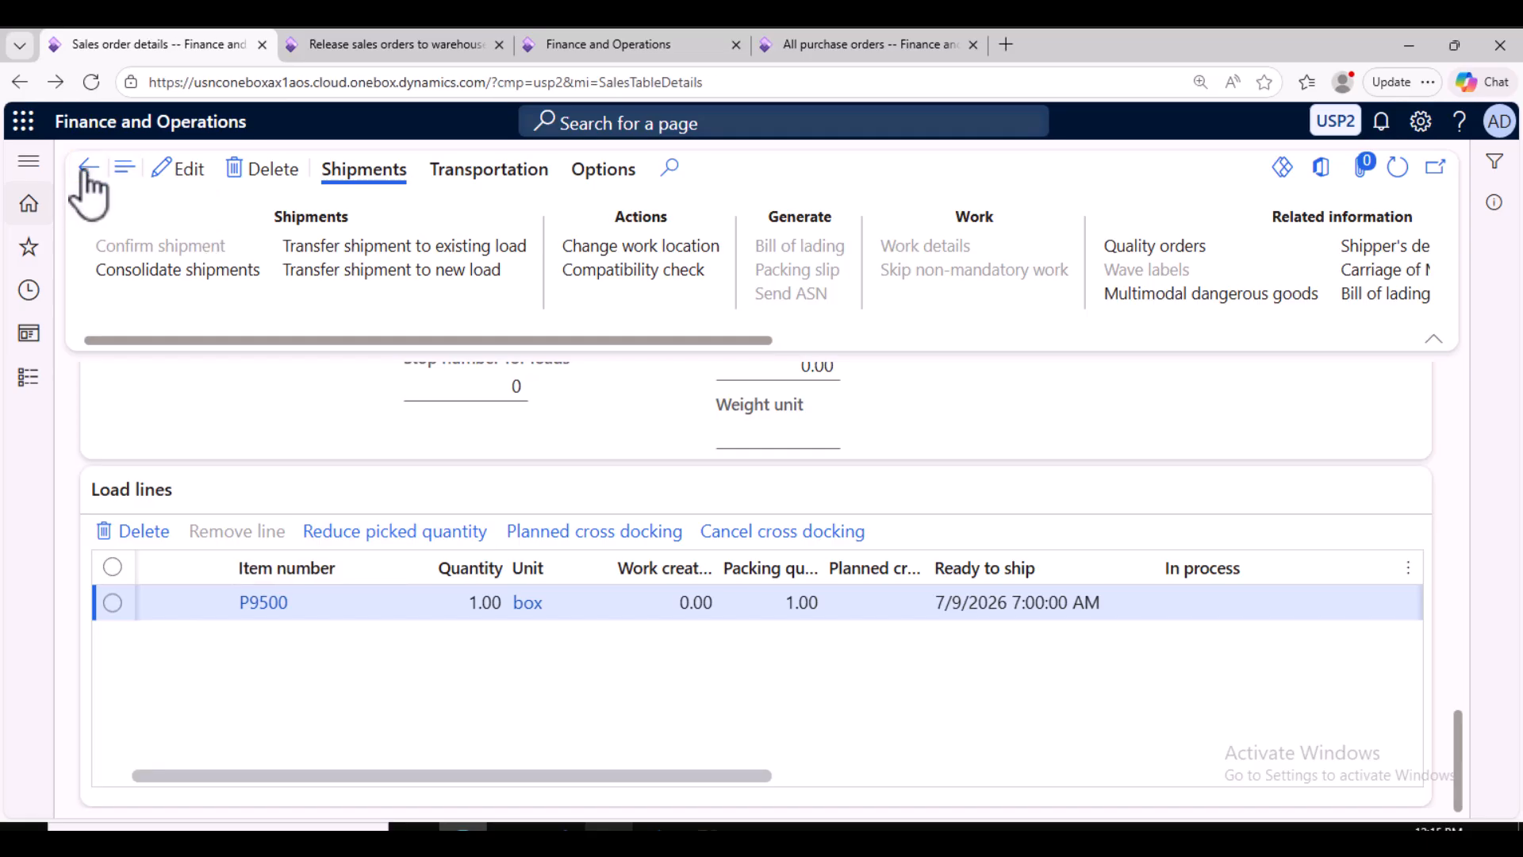